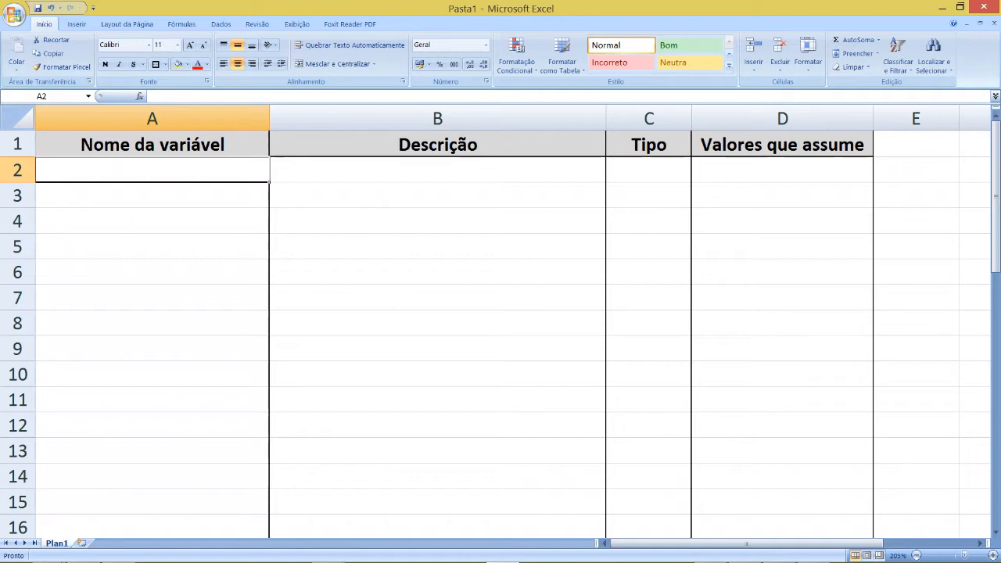
- Enter "Número" as the variable name in row 2, with the description "Número de ordem da coleta de dados"
{"action": "type", "text": "N"}
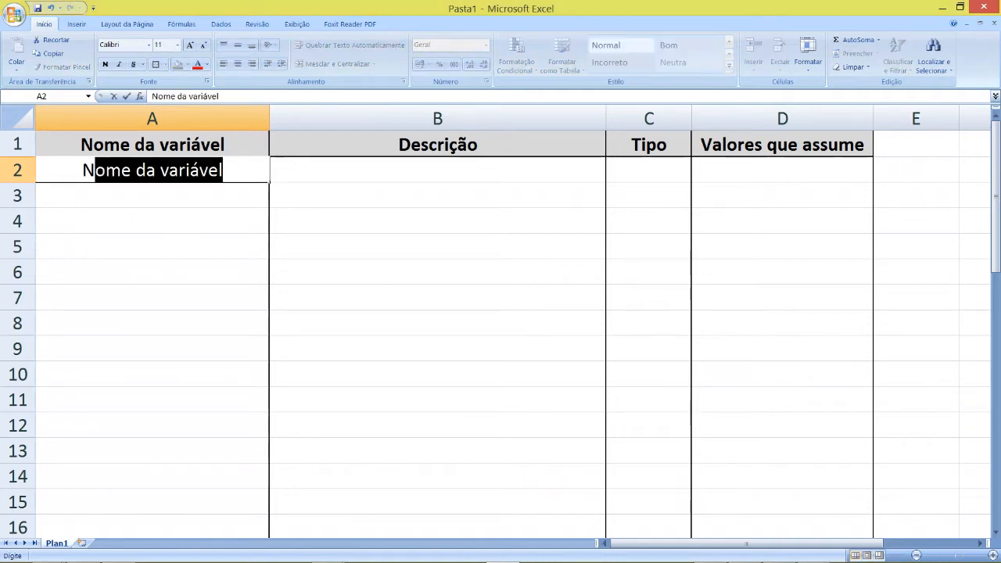
{"action": "type", "text": "úmero"}
{"action": "key", "text": "Tab"}
{"action": "type", "text": "Número de ordem da coleta de dado"}
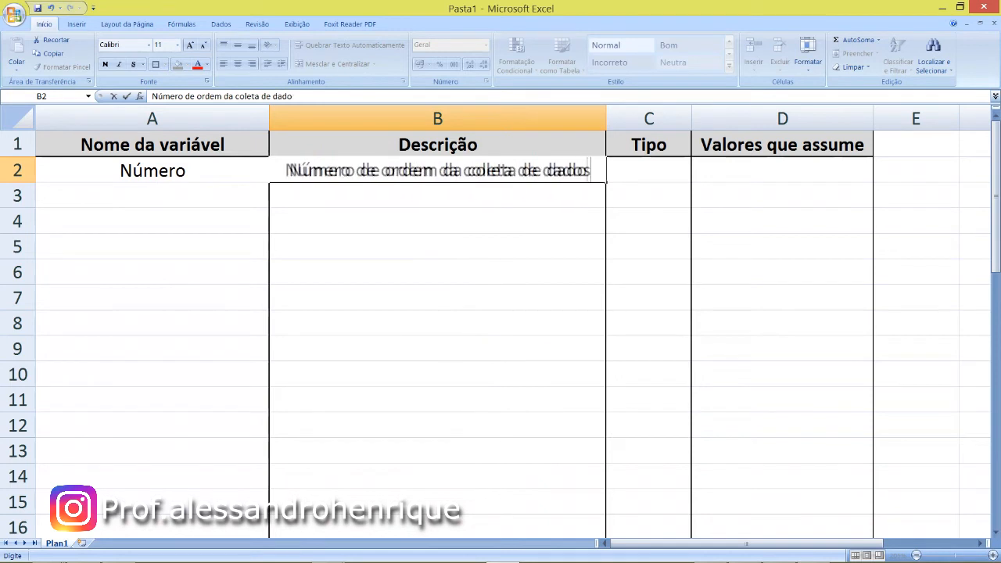
{"action": "type", "text": "s"}
- Set the type of the Número variable to "Numérica" and its assumed values to "1 a 300"
{"action": "key", "text": "Tab"}
{"action": "type", "text": "Numérica"}
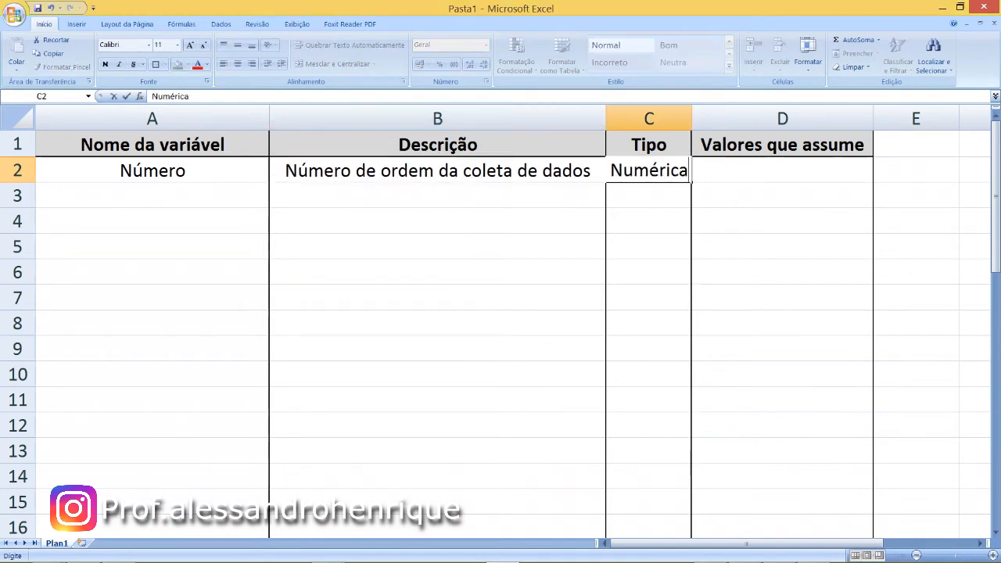
{"action": "key", "text": "Tab"}
{"action": "type", "text": "1 a 300"}
{"action": "key", "text": "Return"}
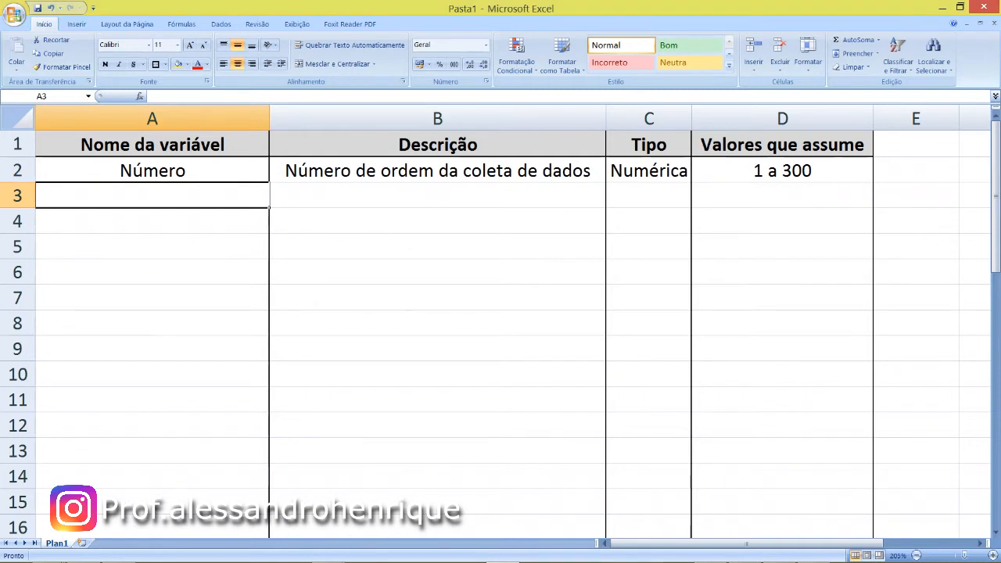
- Add the variable "Q1.Nome" in row 3 with the description "Nome do aluno"
{"action": "type", "text": "Q1.Nome"}
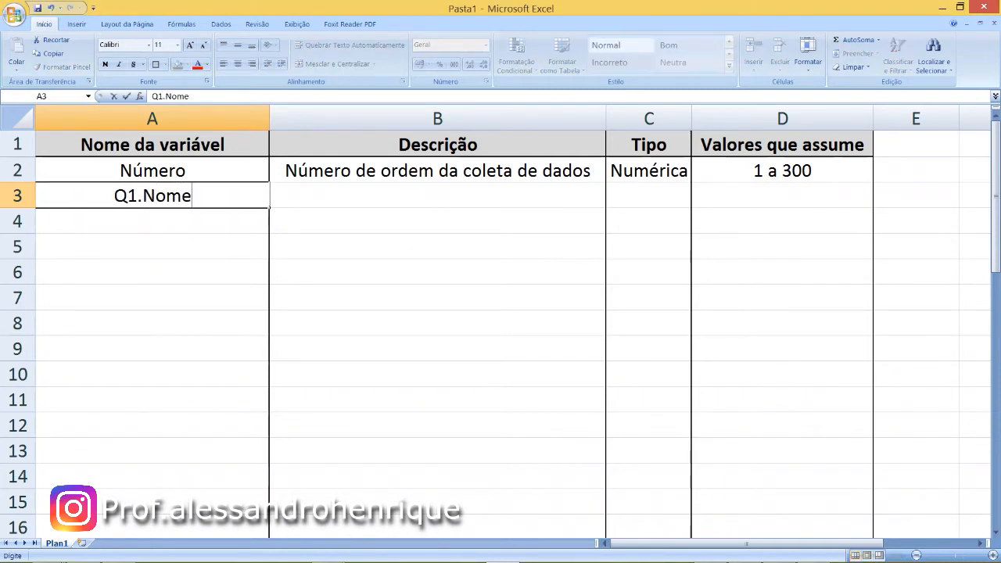
{"action": "key", "text": "Tab"}
{"action": "type", "text": "Nome do aluno"}
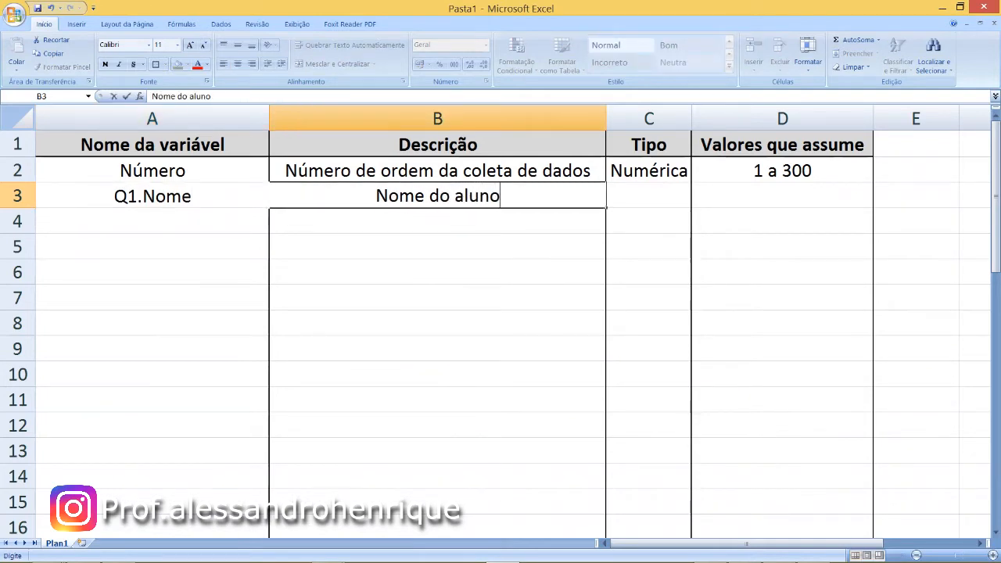
- Set the type of Q1.Nome to "Texto" and its assumed values to "40 caracteres"
{"action": "key", "text": "Tab"}
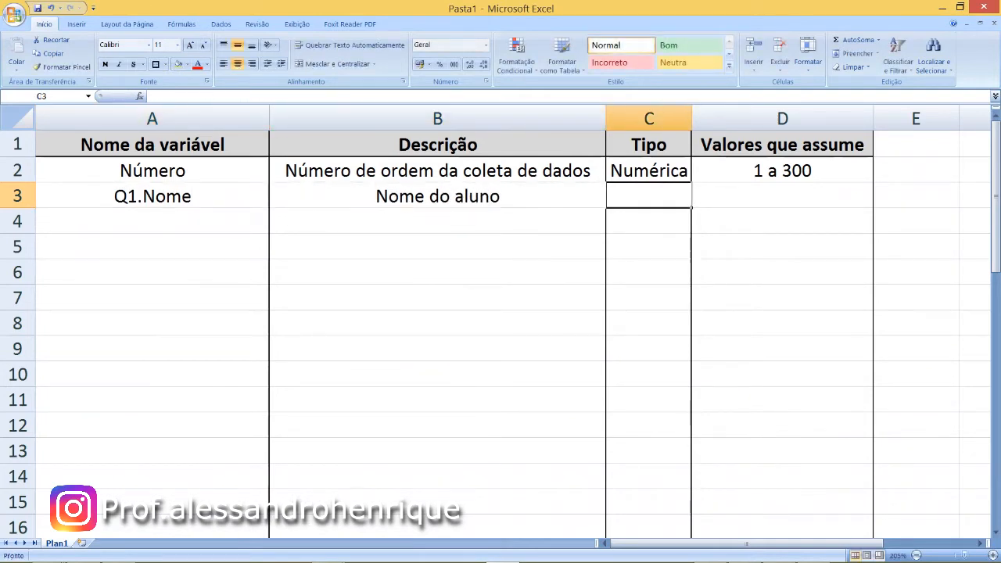
{"action": "type", "text": "Texto"}
{"action": "key", "text": "Tab"}
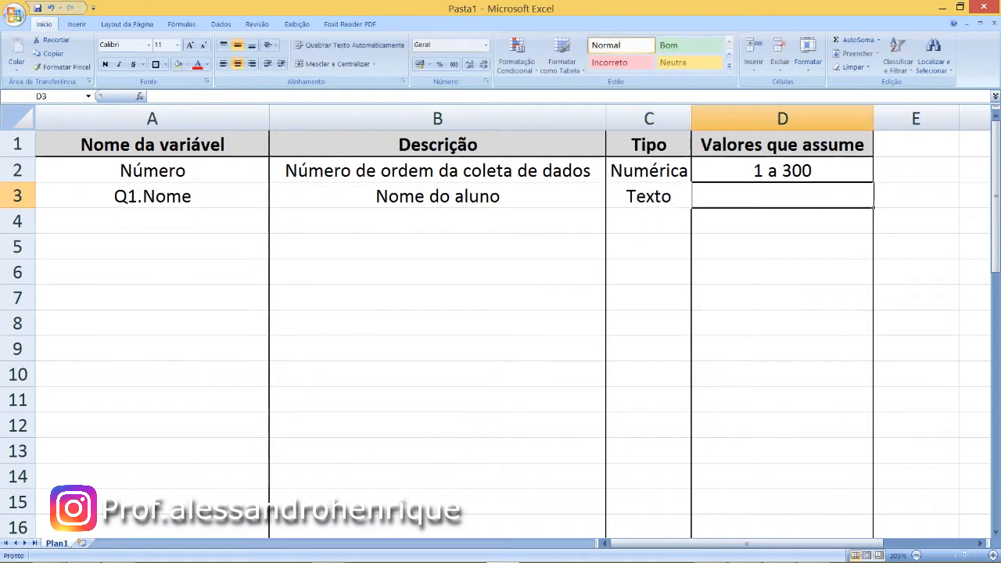
{"action": "type", "text": "40 caracteres"}
{"action": "key", "text": "Return"}
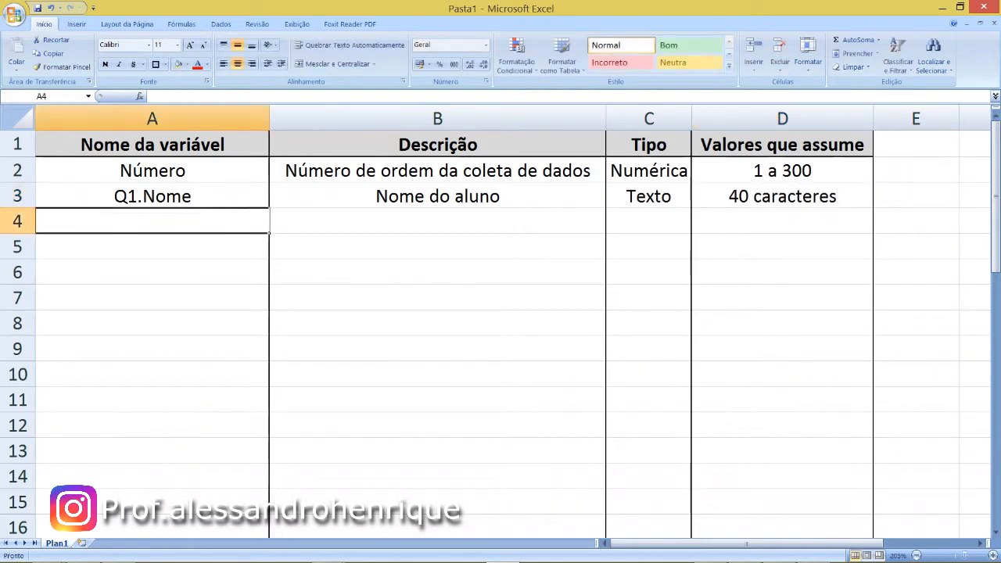
- Add the variable "Q2.Endereço" in row 4 with the description "Endereço de residência do aluno"
{"action": "type", "text": "Q2."}
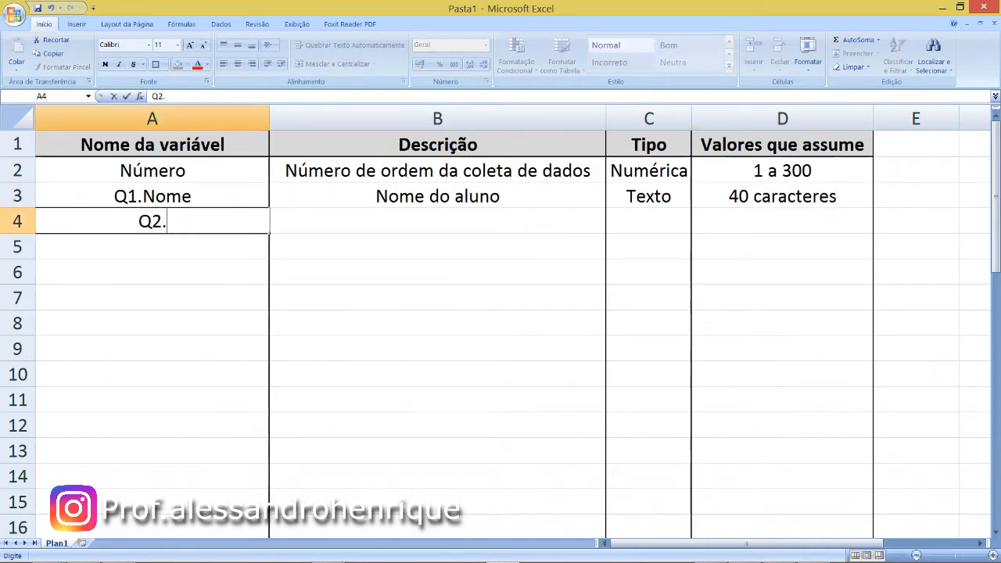
{"action": "type", "text": "Endereço"}
{"action": "key", "text": "Tab"}
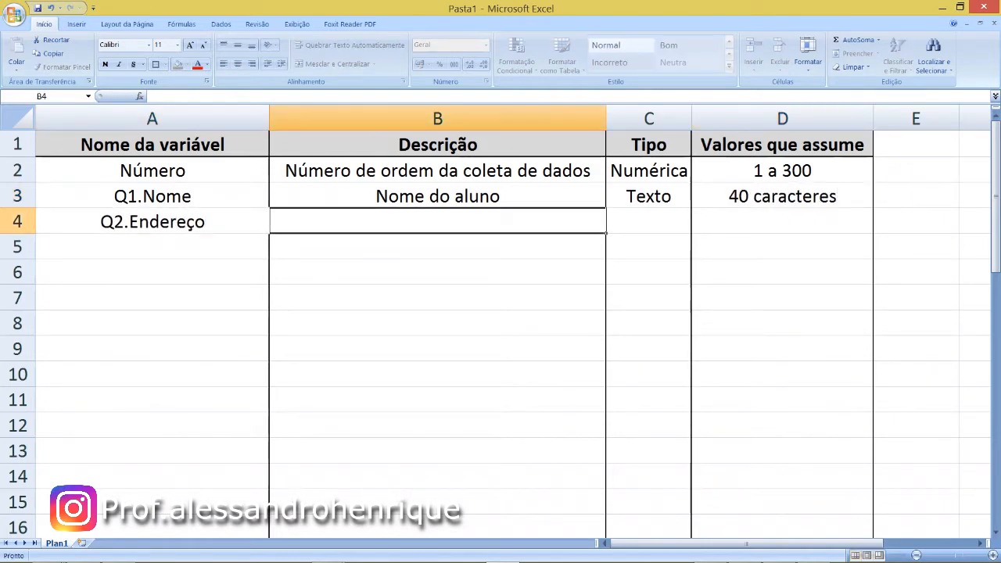
{"action": "type", "text": "E"}
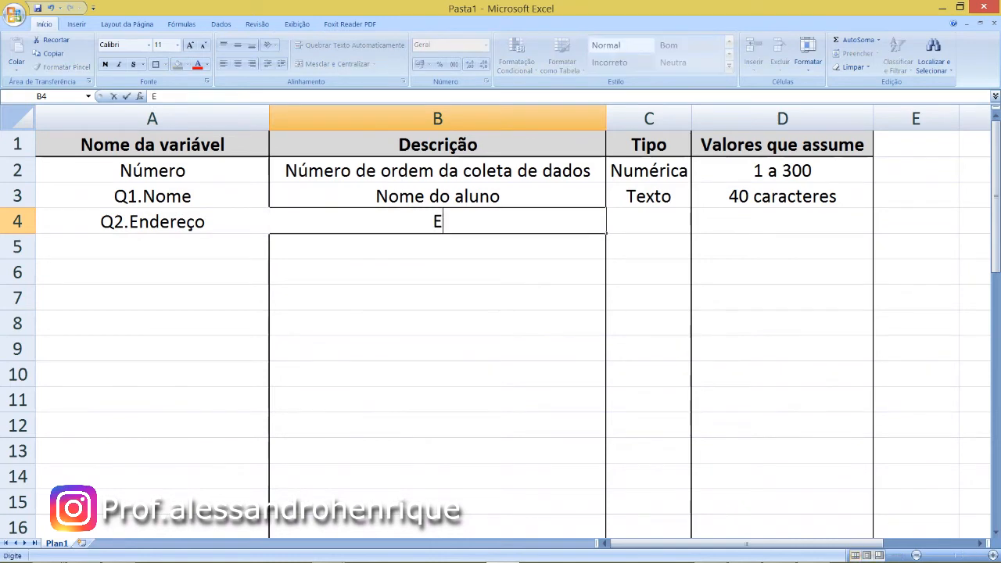
{"action": "type", "text": "ndereço d"}
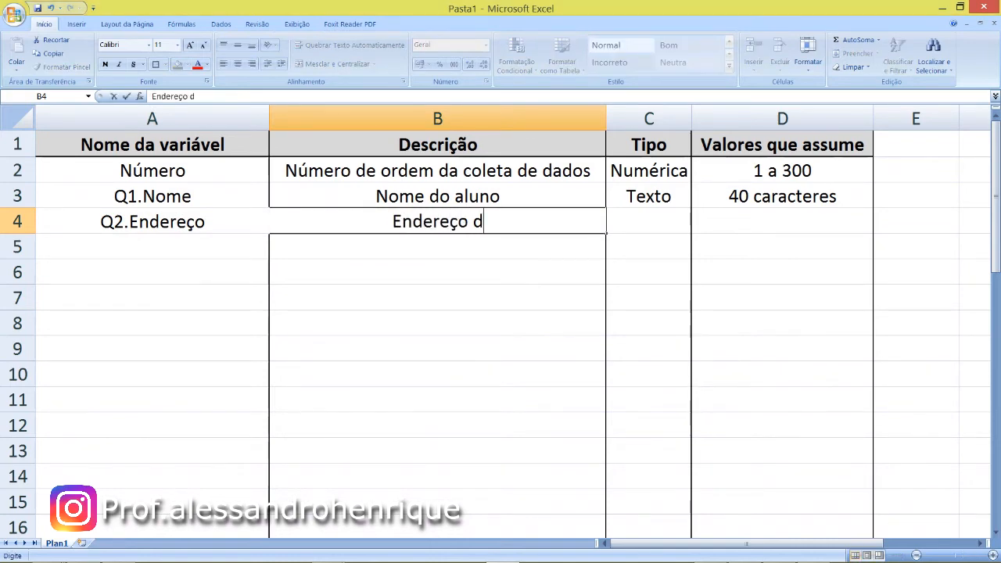
{"action": "type", "text": "e res"}
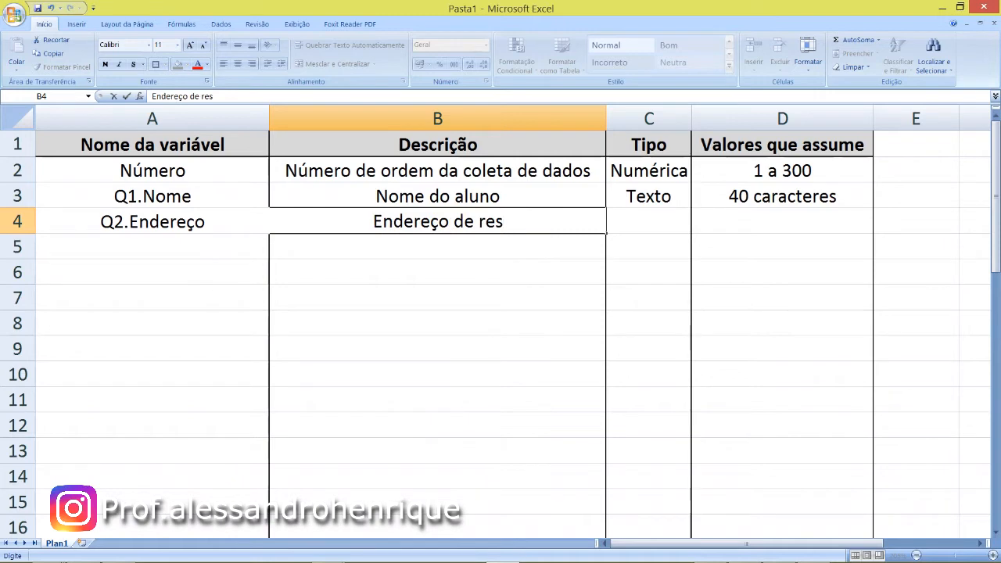
{"action": "type", "text": "idência do aluno"}
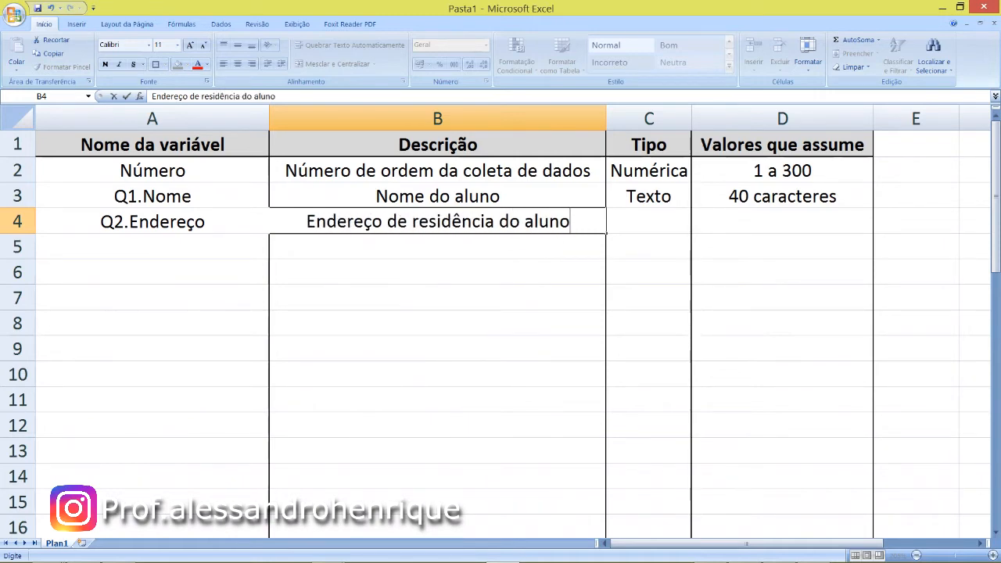
- Set the type of Q2.Endereço to "Texto" and its assumed values to "60 caracteres"
{"action": "key", "text": "Tab"}
{"action": "type", "text": "Te"}
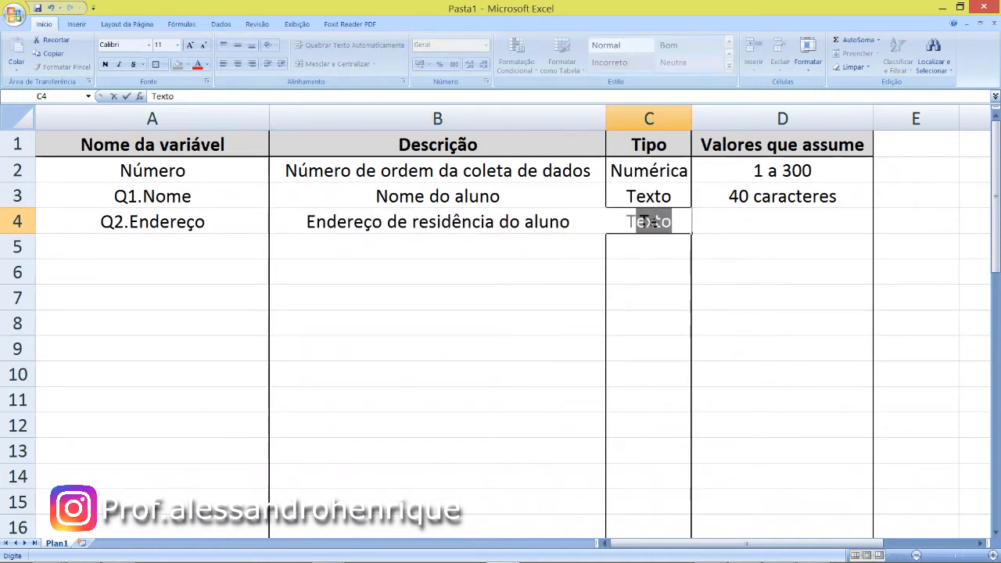
{"action": "key", "text": "Tab"}
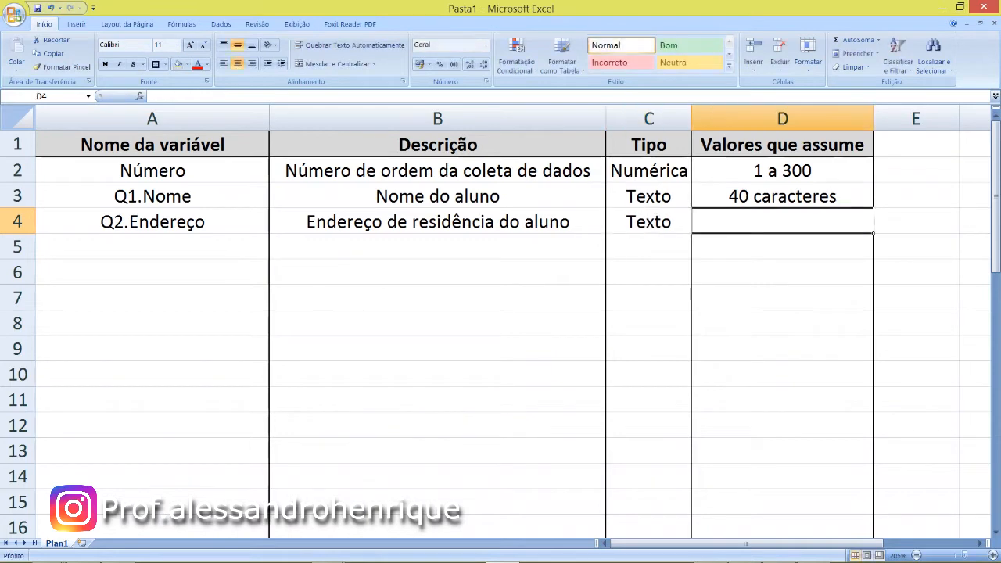
{"action": "type", "text": "60"}
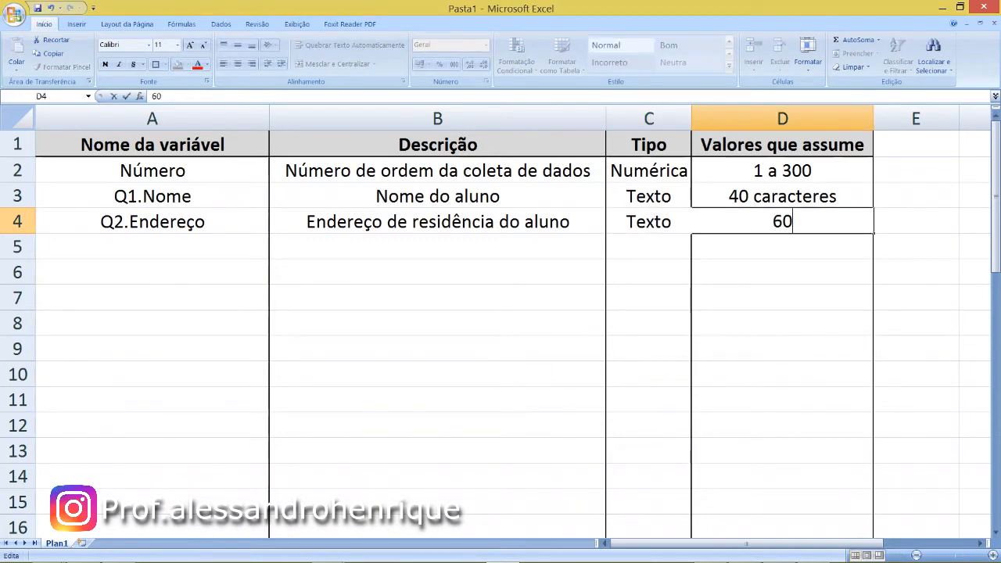
{"action": "type", "text": " caracteres"}
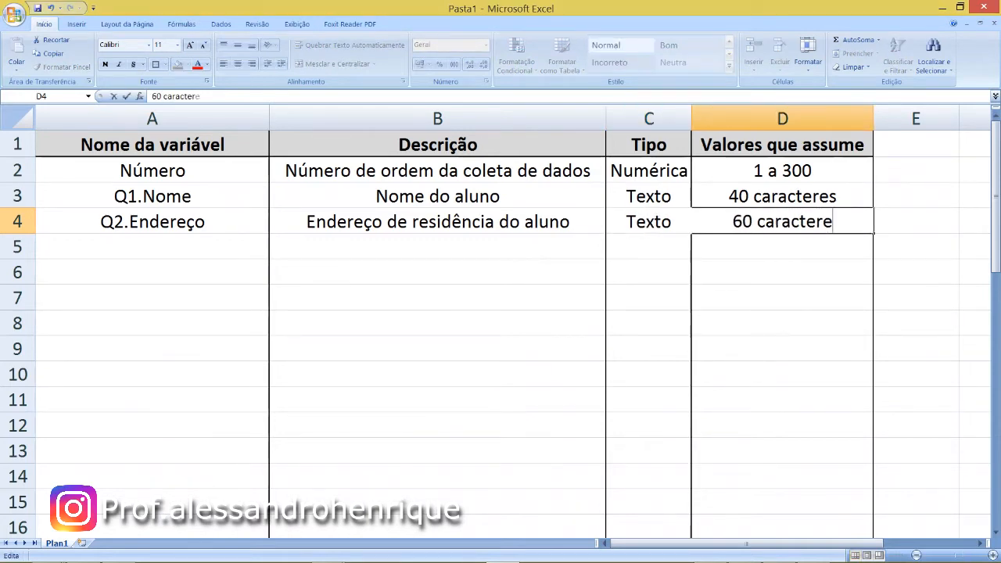
{"action": "key", "text": "Return"}
- Add the variable "Q3.Telefone para contato" in row 5 with the description "Telefone de contato do aluno"
{"action": "key", "text": "Left"}
{"action": "key", "text": "Left"}
{"action": "key", "text": "Left"}
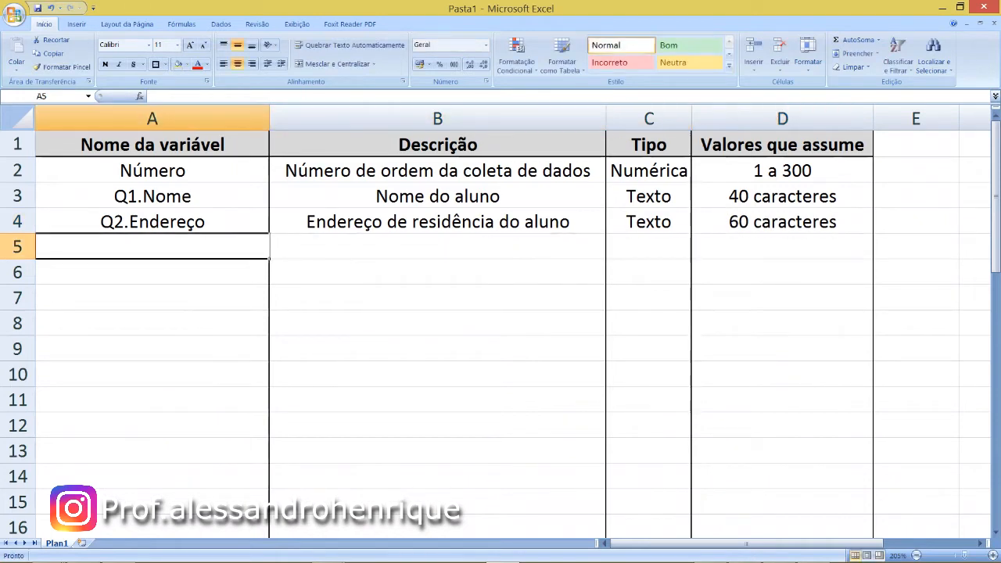
{"action": "type", "text": "Q3."}
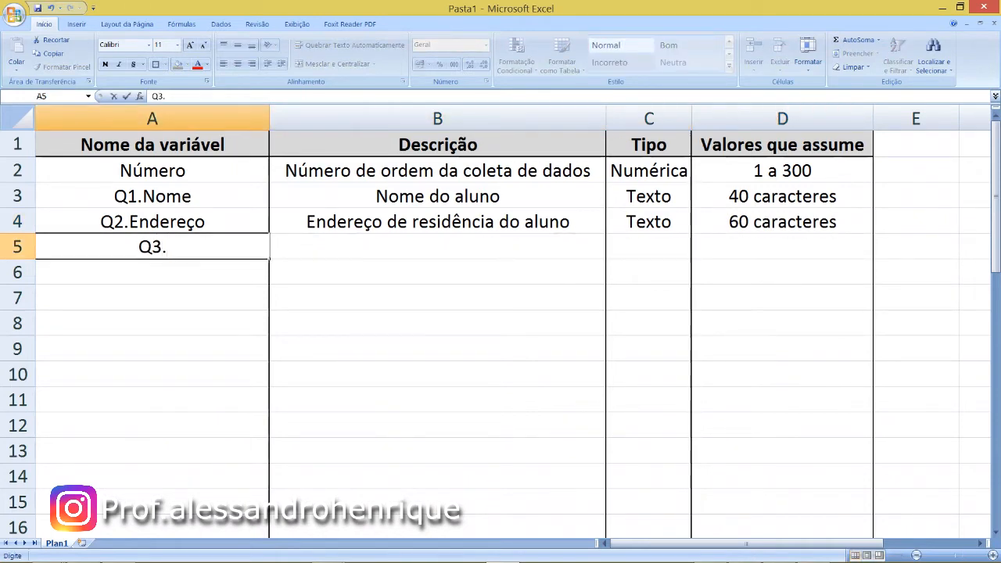
{"action": "type", "text": "Telef"}
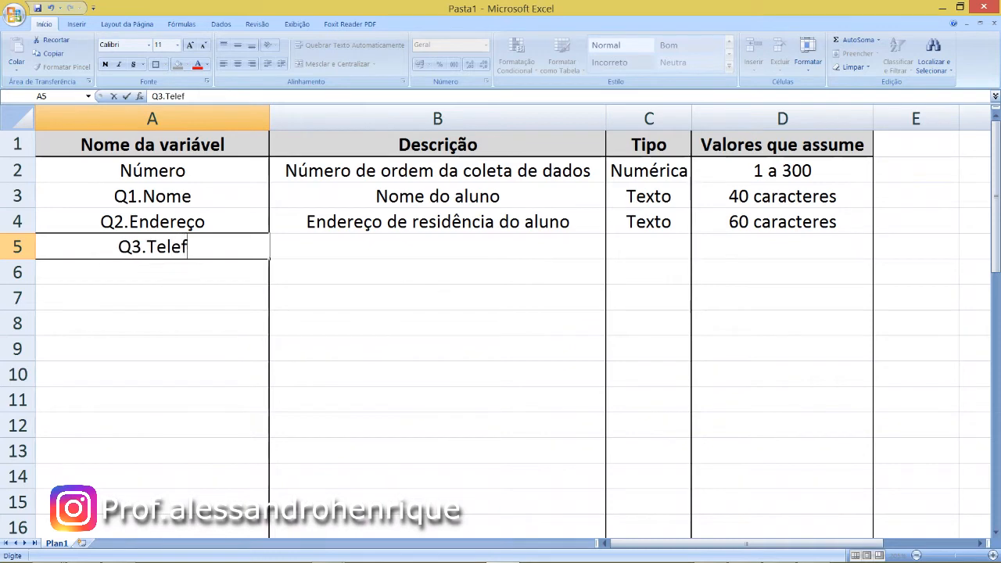
{"action": "type", "text": "one para contato"}
{"action": "key", "text": "Tab"}
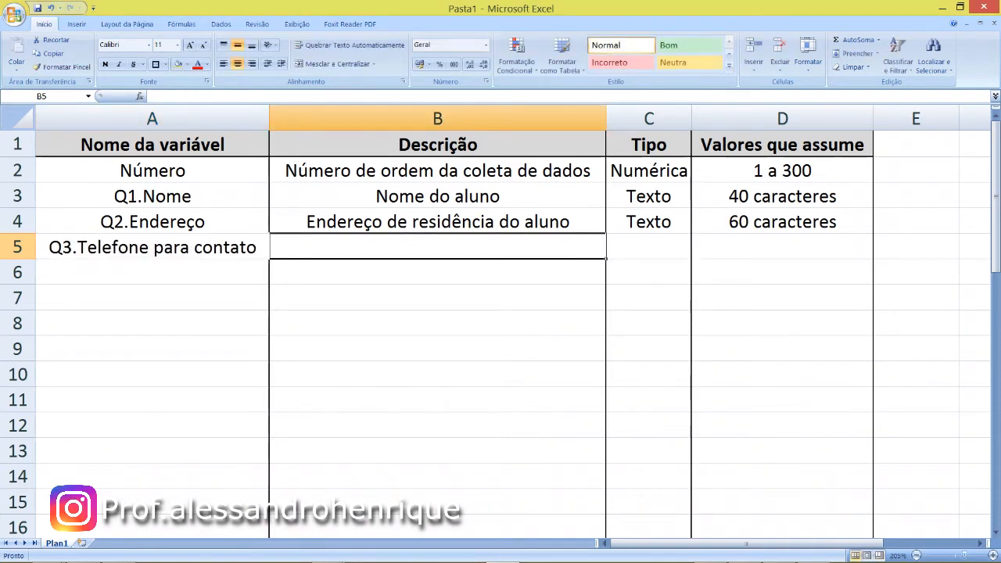
{"action": "type", "text": "Telefon"}
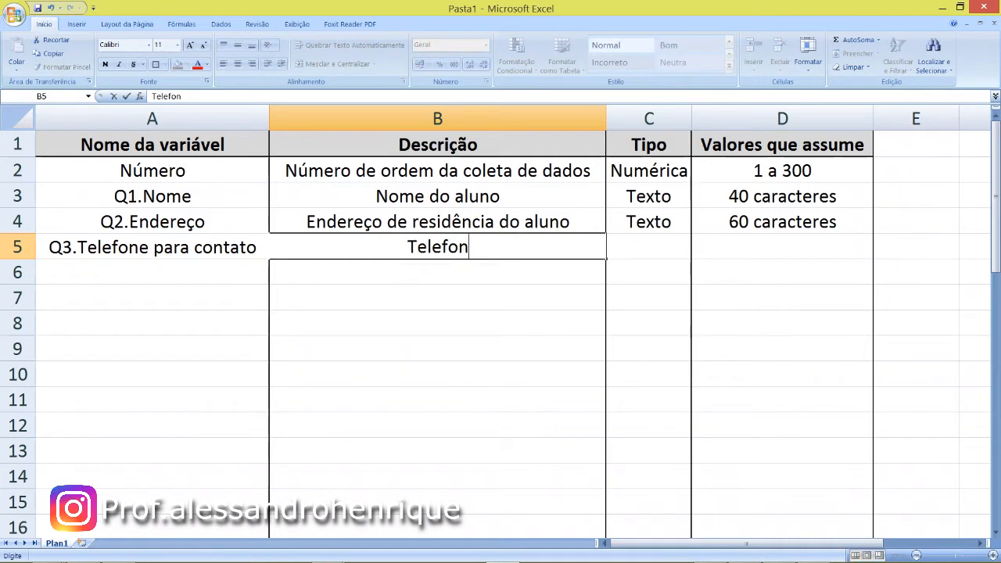
{"action": "type", "text": "e de contato do aluno"}
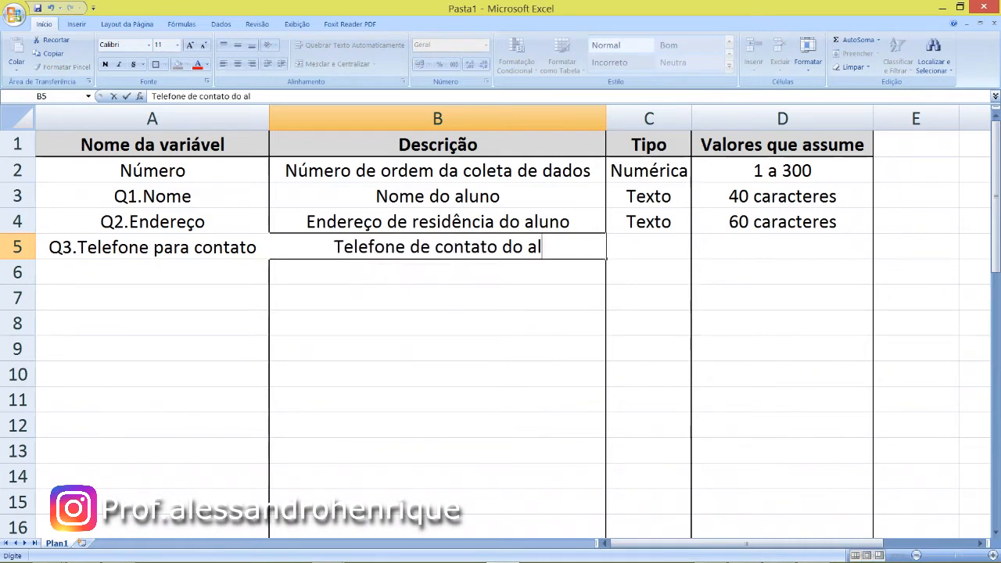
- Set the type of Q3.Telefone para contato to "Numérica" and its assumed values to "11 dígitos"
{"action": "key", "text": "Tab"}
{"action": "type", "text": "Numérica"}
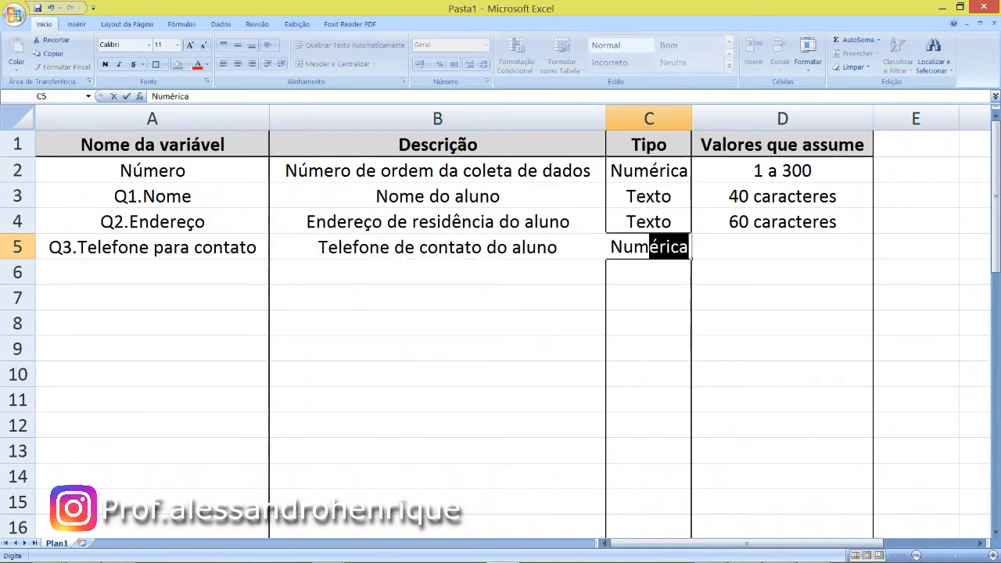
{"action": "key", "text": "Tab"}
{"action": "type", "text": "1"}
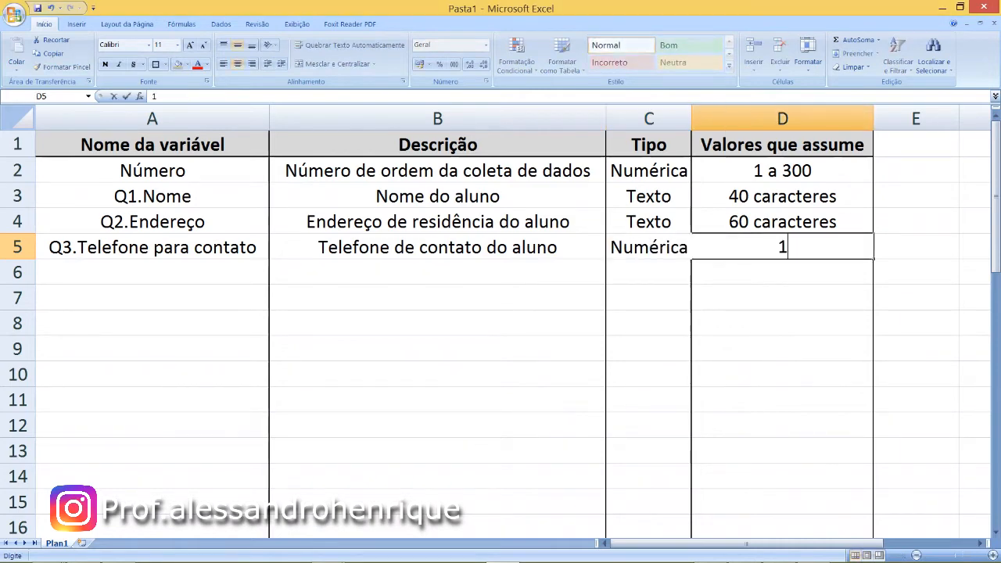
{"action": "type", "text": "1 dígitos"}
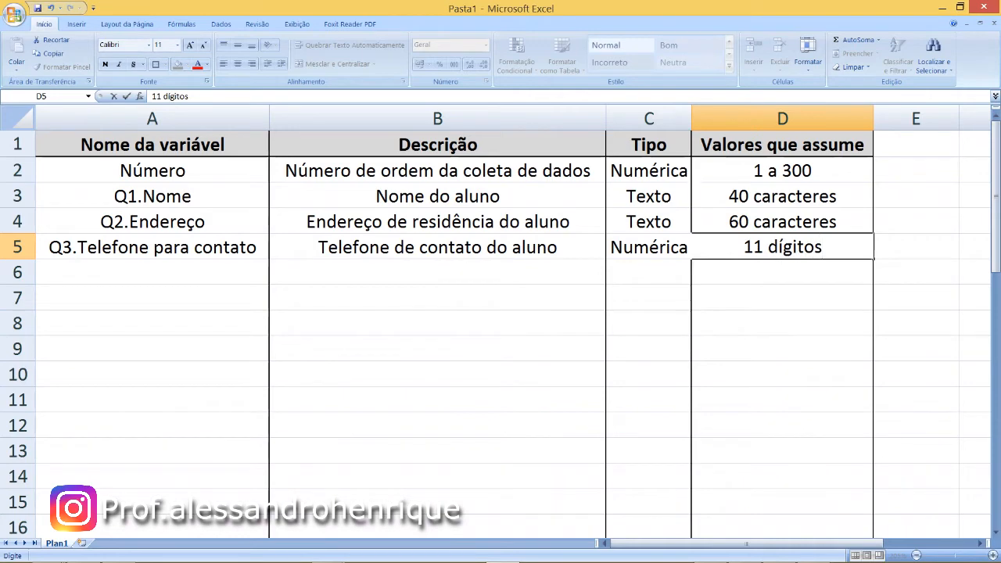
{"action": "key", "text": "Return"}
- Add the variable "Q4.Email" in row 6 with the description "Email principal do aluno"
{"action": "key", "text": "Left"}
{"action": "key", "text": "Left"}
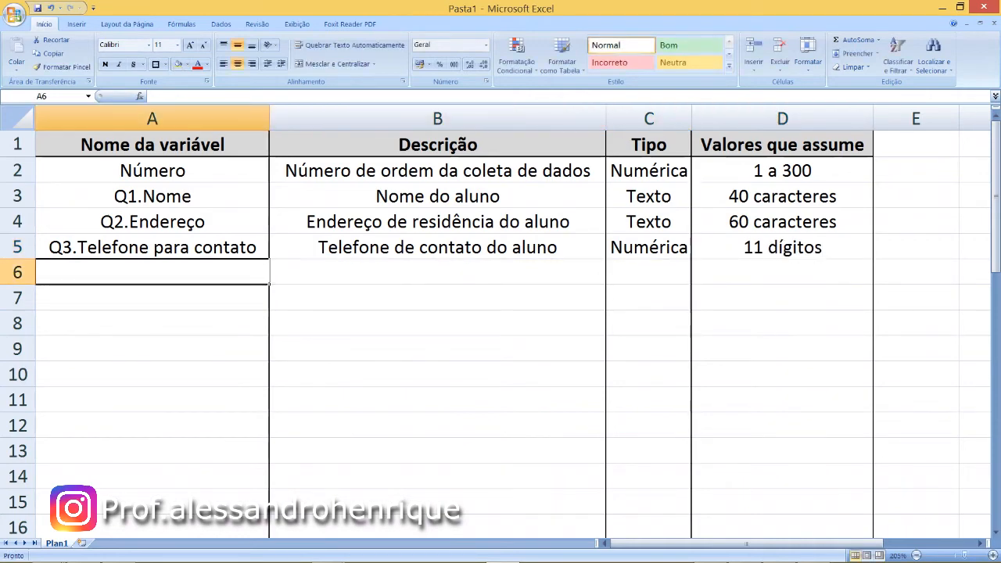
{"action": "type", "text": "Q4.Email"}
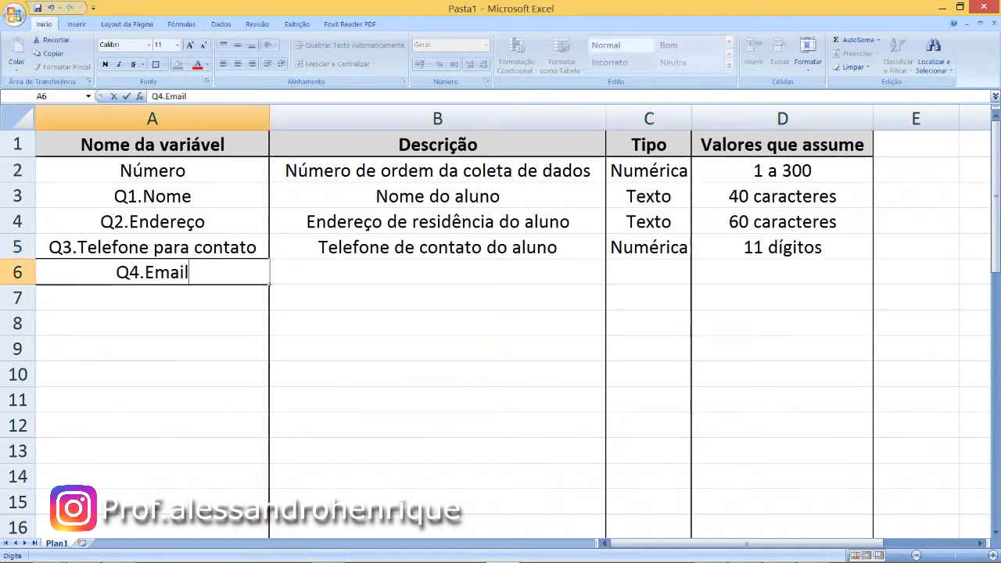
{"action": "key", "text": "Tab"}
{"action": "type", "text": "Email principal do alu"}
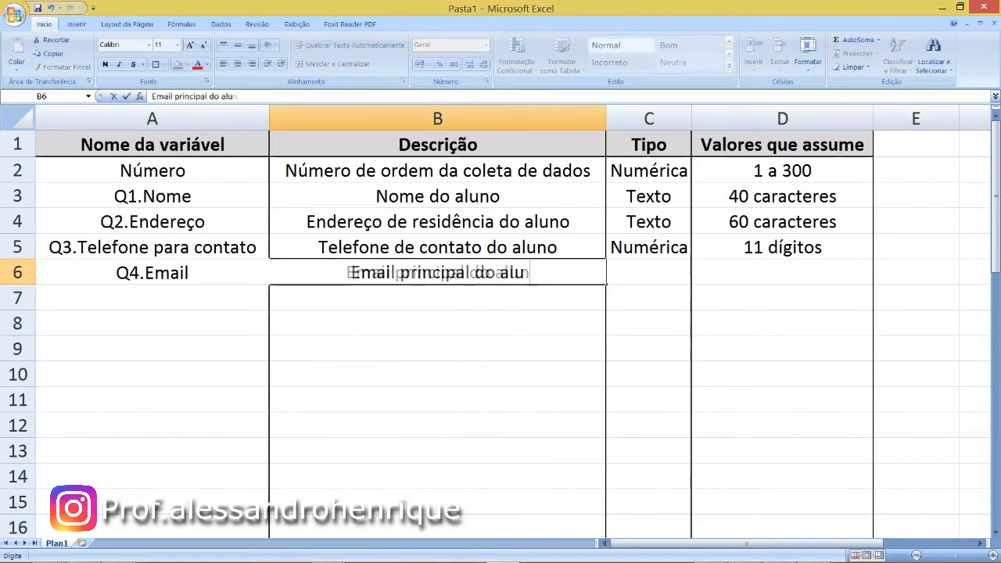
{"action": "type", "text": "no"}
- Set the type of Q4.Email to "Texto" and its assumed values to "40 caracteres"
{"action": "key", "text": "Tab"}
{"action": "type", "text": "Text"}
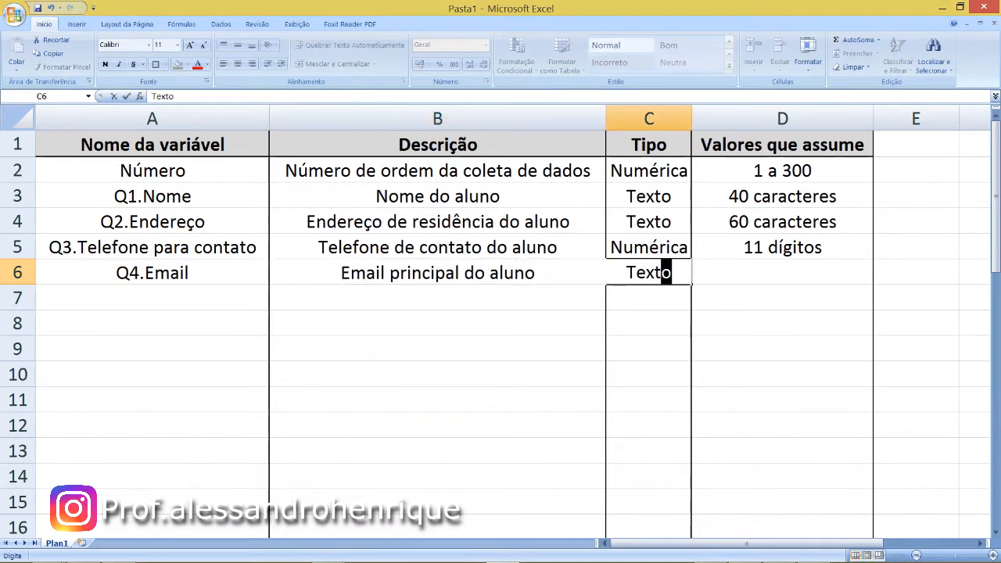
{"action": "key", "text": "Tab"}
{"action": "type", "text": "40 carc"}
{"action": "key", "text": "BackSpace"}
{"action": "type", "text": "a"}
{"action": "key", "text": "Return"}
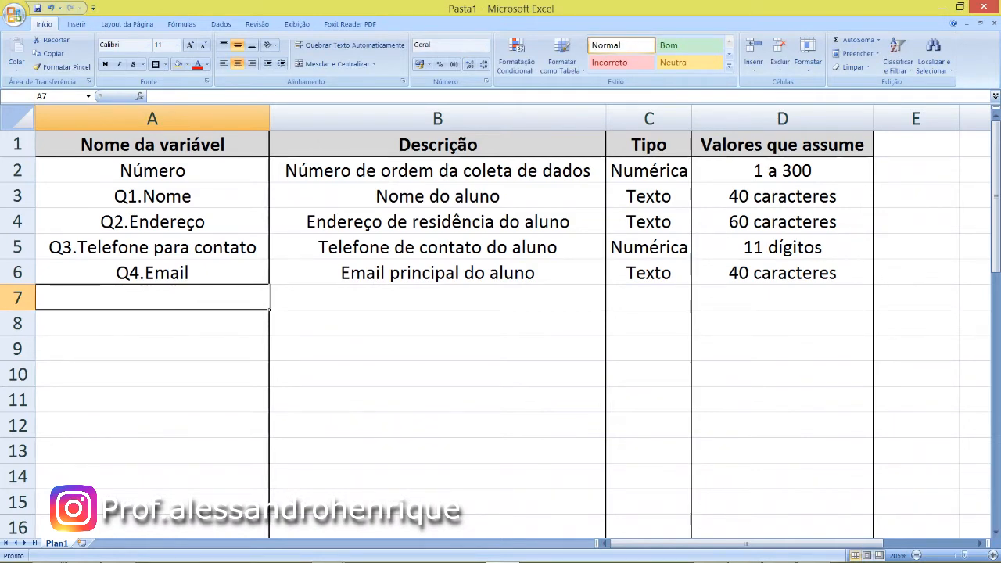
- Add the variable "Q5.Idade" in row 7 with the description "Idade do aluno"
{"action": "type", "text": "Q5.Idade"}
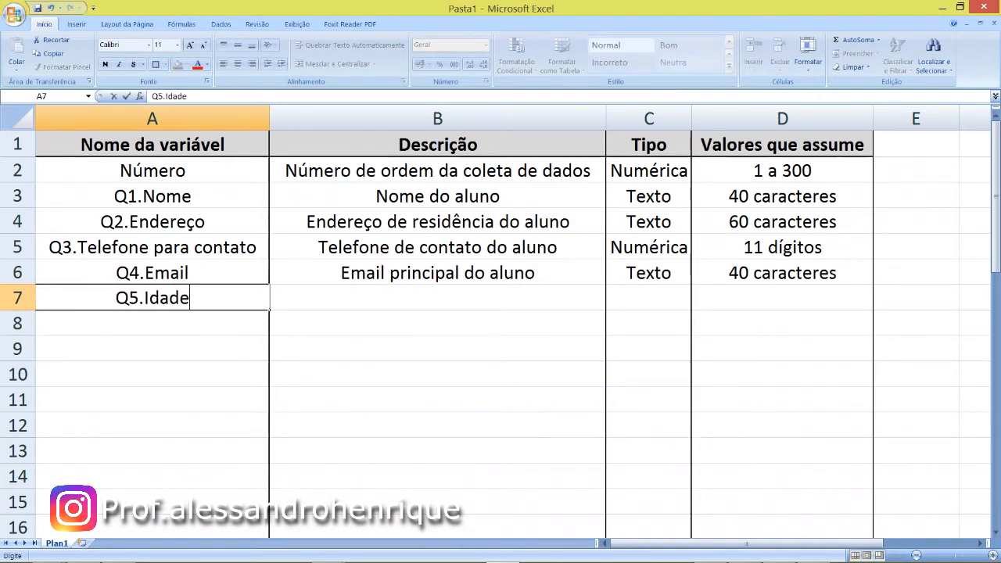
{"action": "key", "text": "Tab"}
{"action": "type", "text": "Idade d a"}
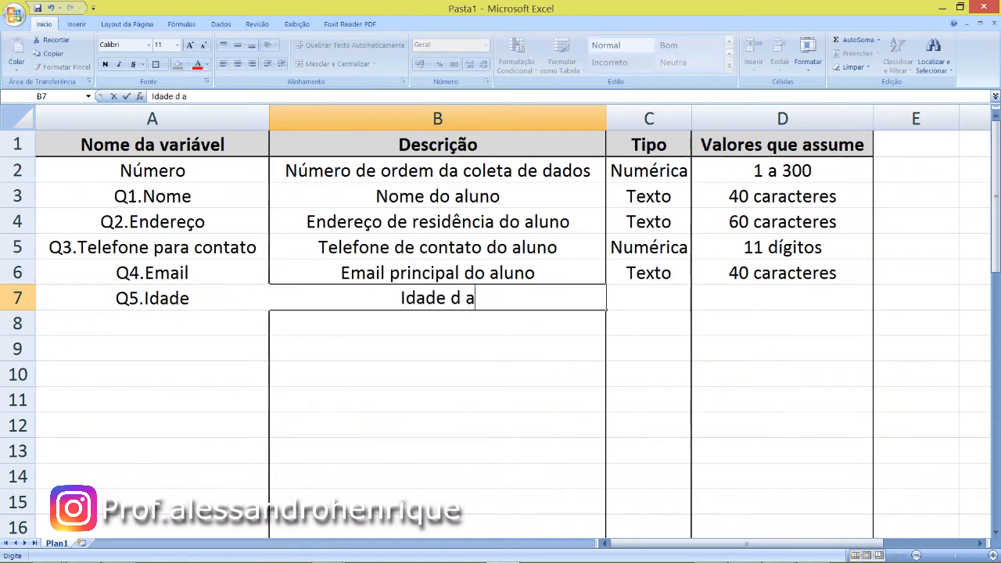
{"action": "key", "text": "BackSpace"}
{"action": "type", "text": "o aluno"}
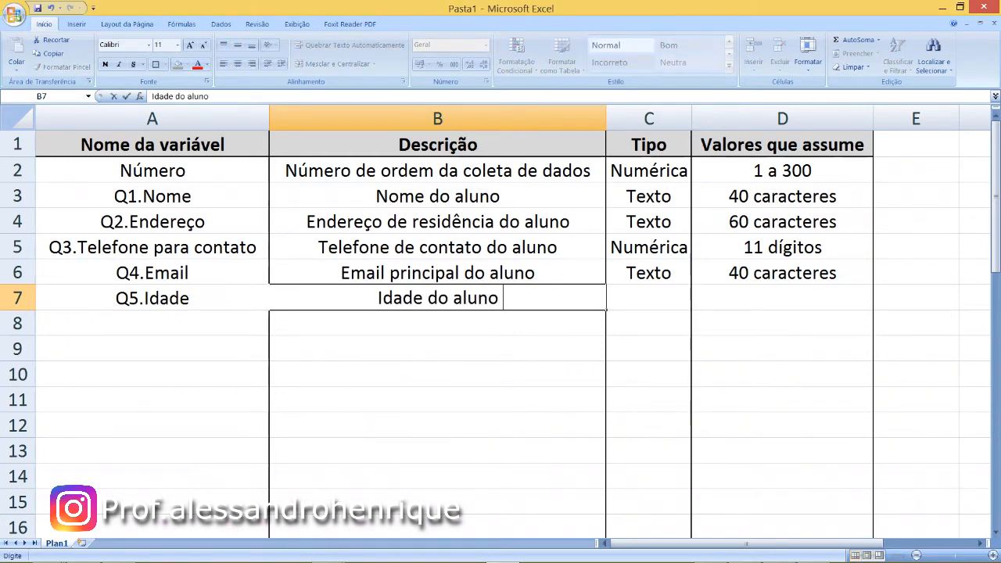
{"action": "key", "text": "Tab"}
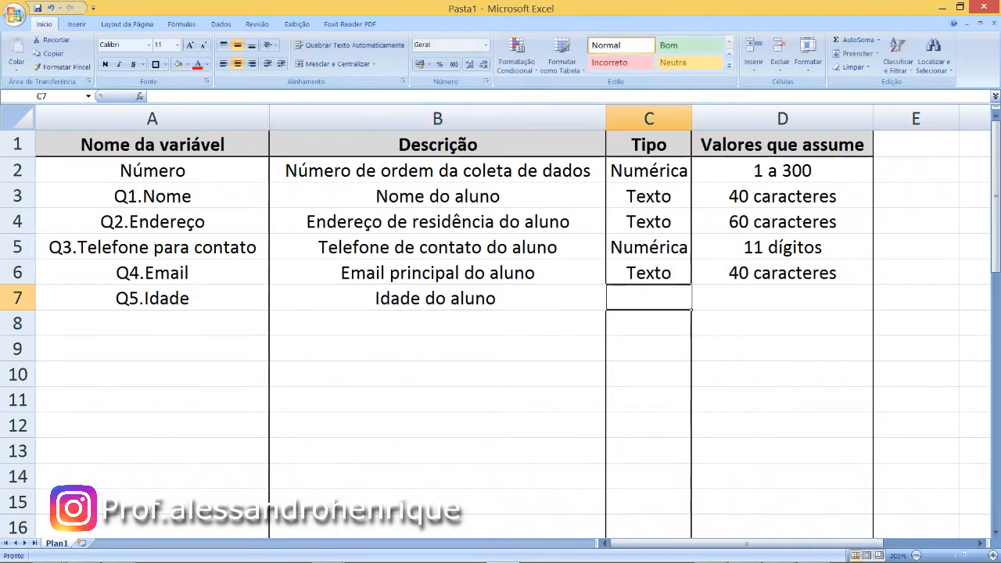
- Set the type of Q5.Idade to "Numérica" and its assumed values to "2 dígitos"
{"action": "type", "text": "Numérica"}
{"action": "key", "text": "Tab"}
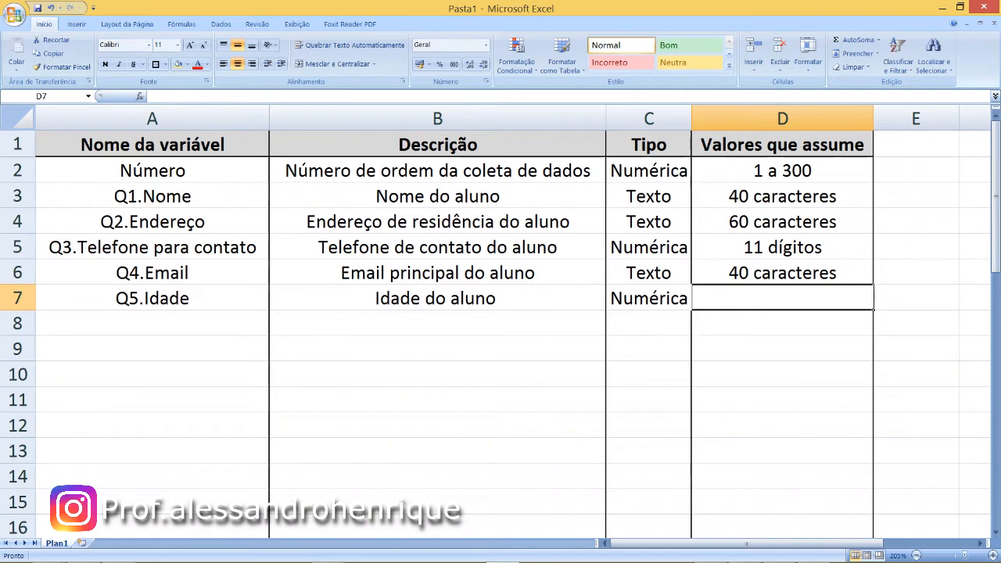
{"action": "type", "text": "2"}
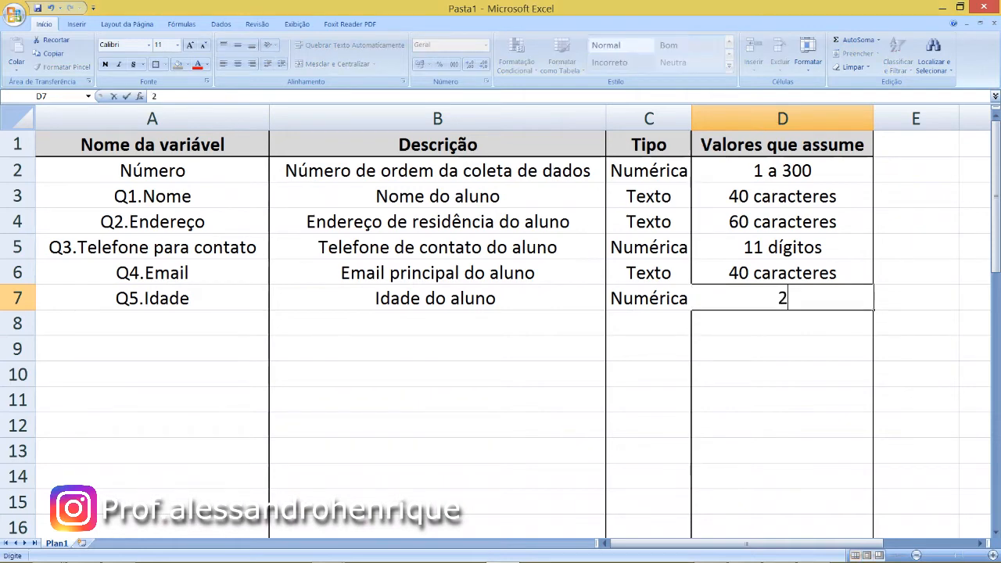
{"action": "type", "text": " dígit"}
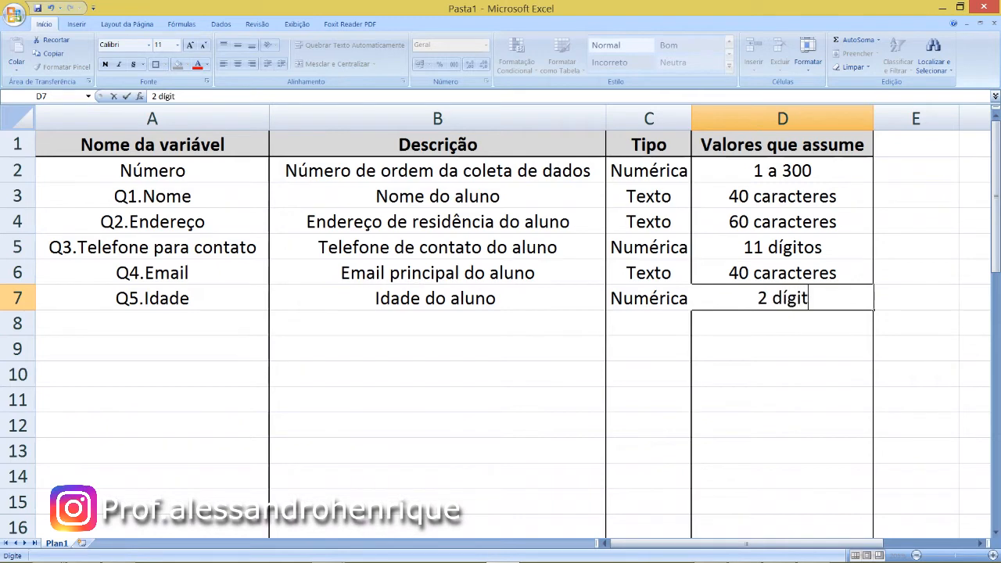
{"action": "type", "text": "os"}
{"action": "key", "text": "Return"}
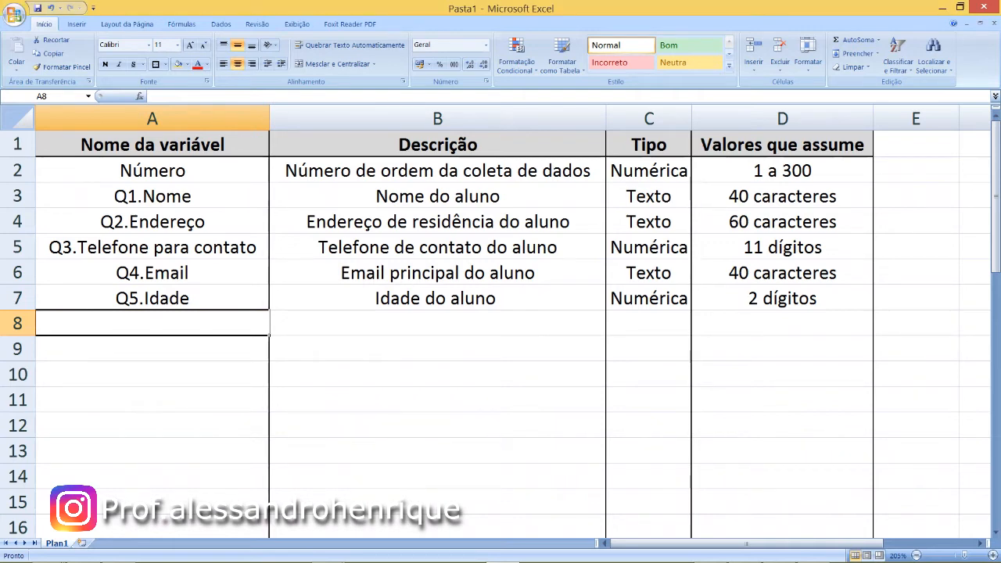
- Add the variable "Q6.Sexo" in row 8 with the description "Sexo do aluno"
{"action": "type", "text": "Q6.Sexo"}
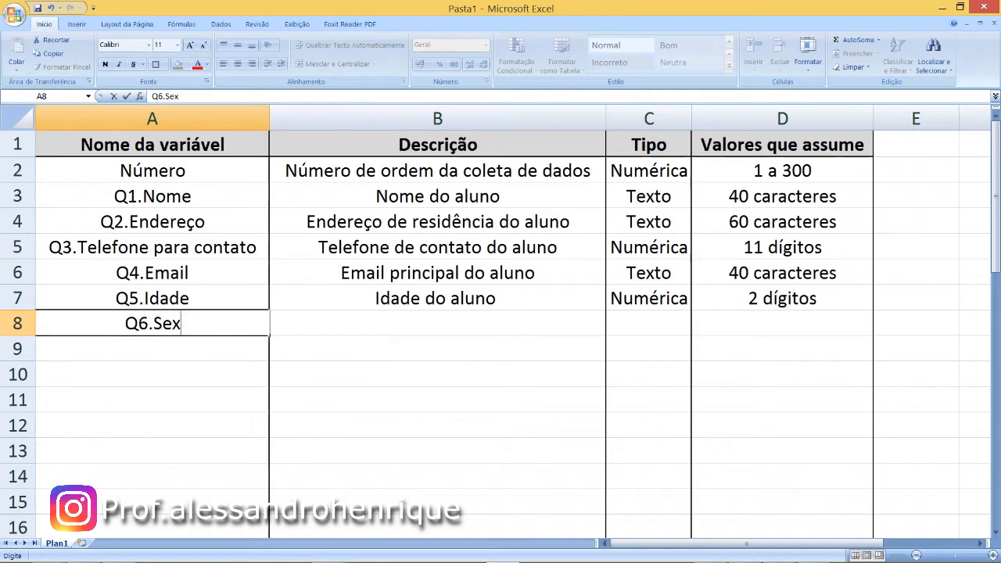
{"action": "key", "text": "Tab"}
{"action": "type", "text": "Sexo do aluno"}
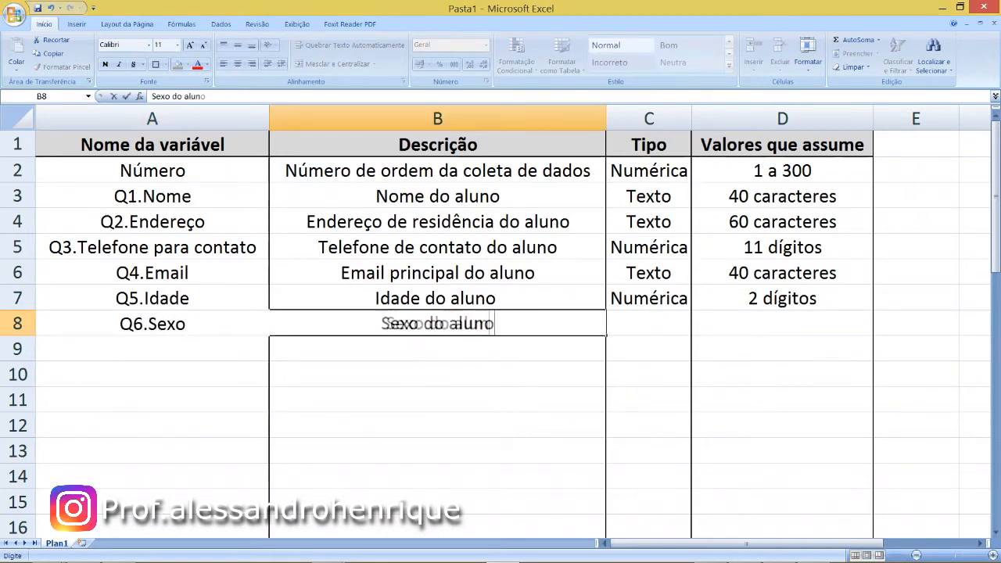
{"action": "key", "text": "Tab"}
- Set the type of Q6.Sexo to "Numérica" and its assumed values to "1 - Masculino" and "2 - Feminino" on separate lines of the cell
{"action": "type", "text": "Nu"}
{"action": "key", "text": "Tab"}
{"action": "type", "text": "1"}
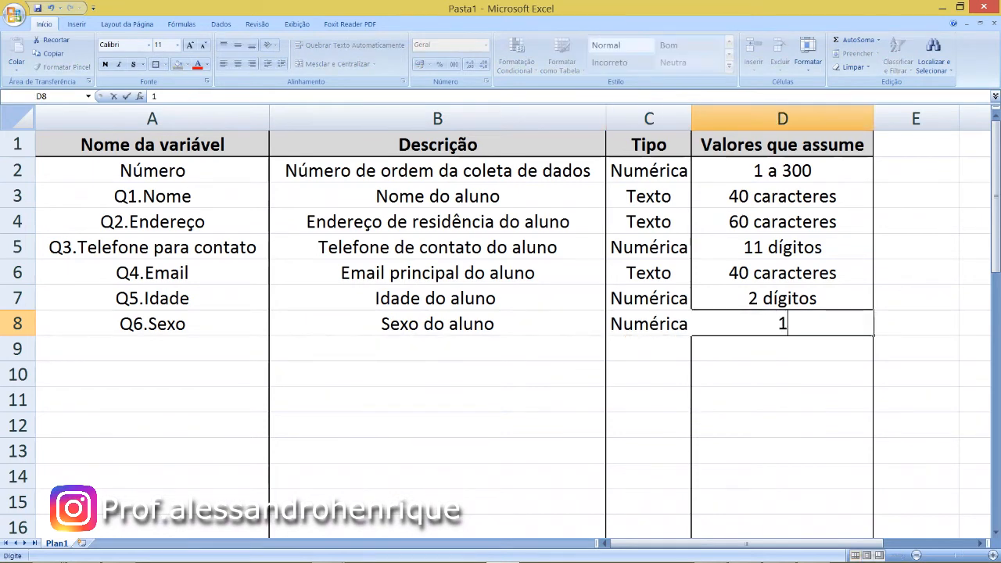
{"action": "type", "text": " - Masculino"}
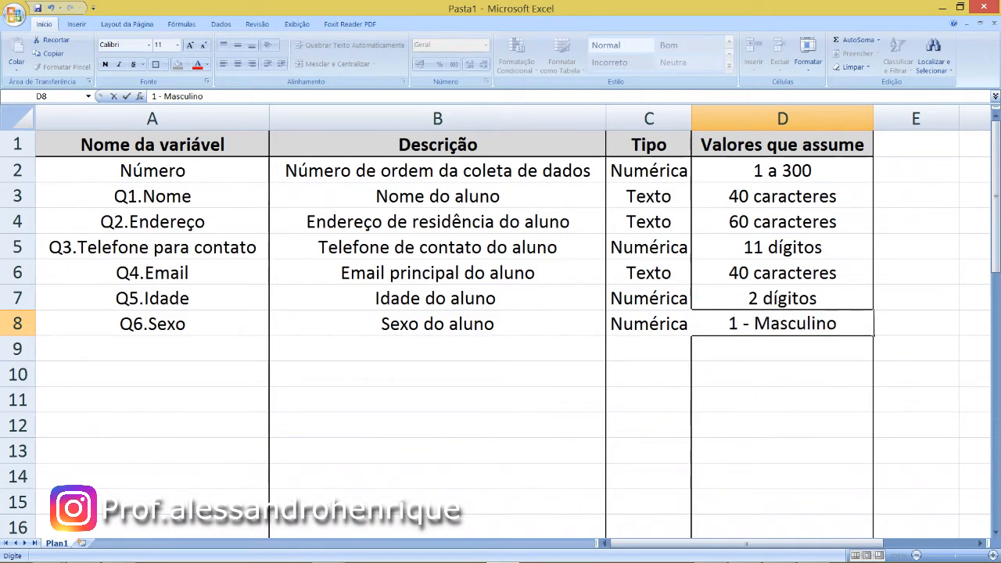
{"action": "key", "text": "alt+Return"}
{"action": "type", "text": "2 - "}
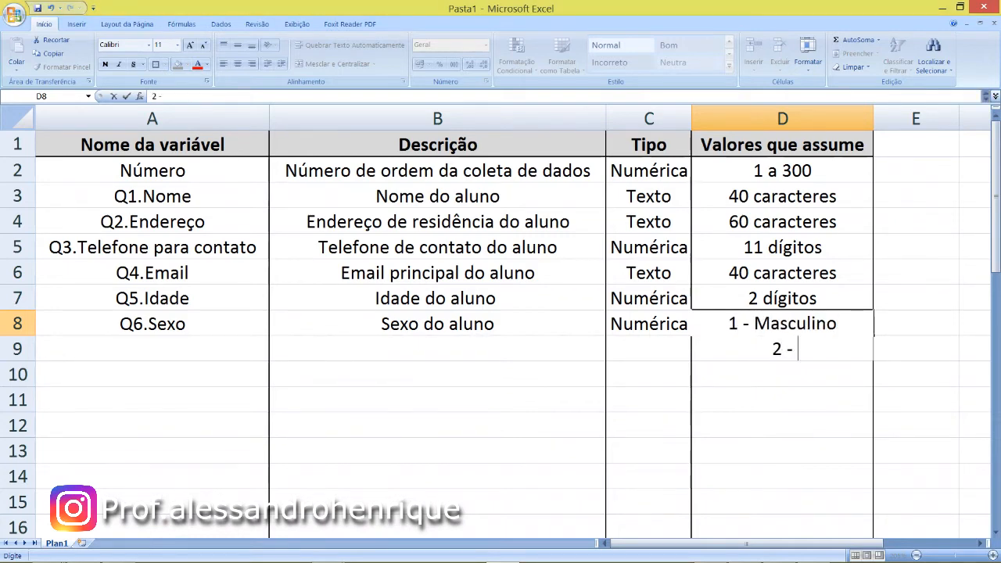
{"action": "type", "text": "Feminino"}
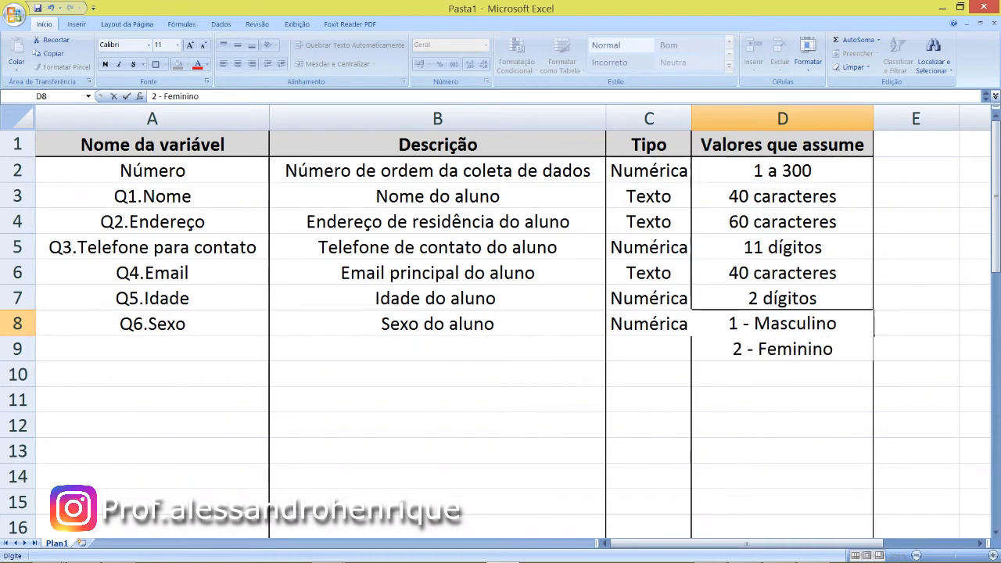
{"action": "key", "text": "Return"}
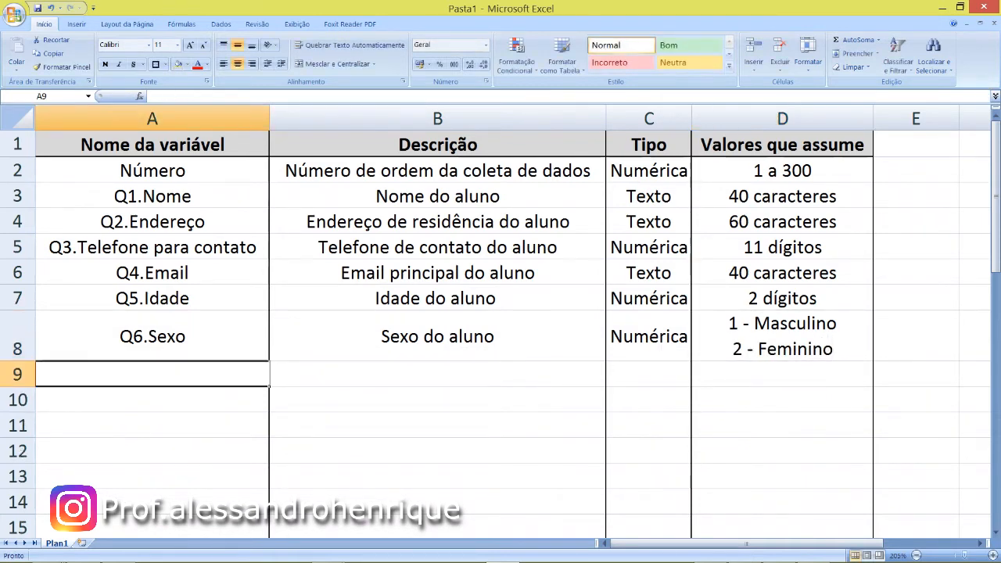
- Add the variable "Q7.Trabalha" in row 9 with the description "Se o aluno possui trabalho remunerado"
{"action": "type", "text": "Q7.Trabalha"}
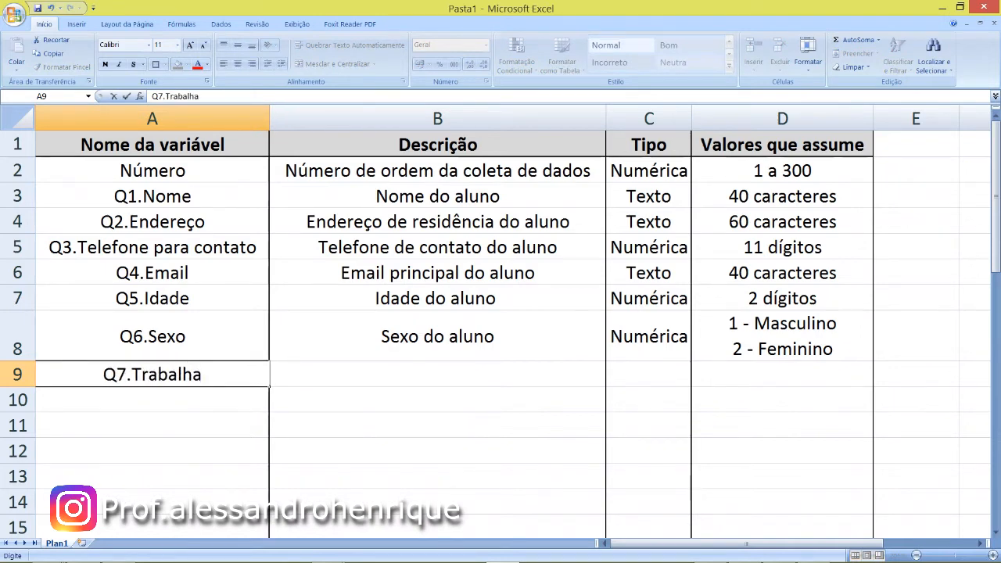
{"action": "key", "text": "Tab"}
{"action": "type", "text": "Se o aluno possui trabalho remunerado"}
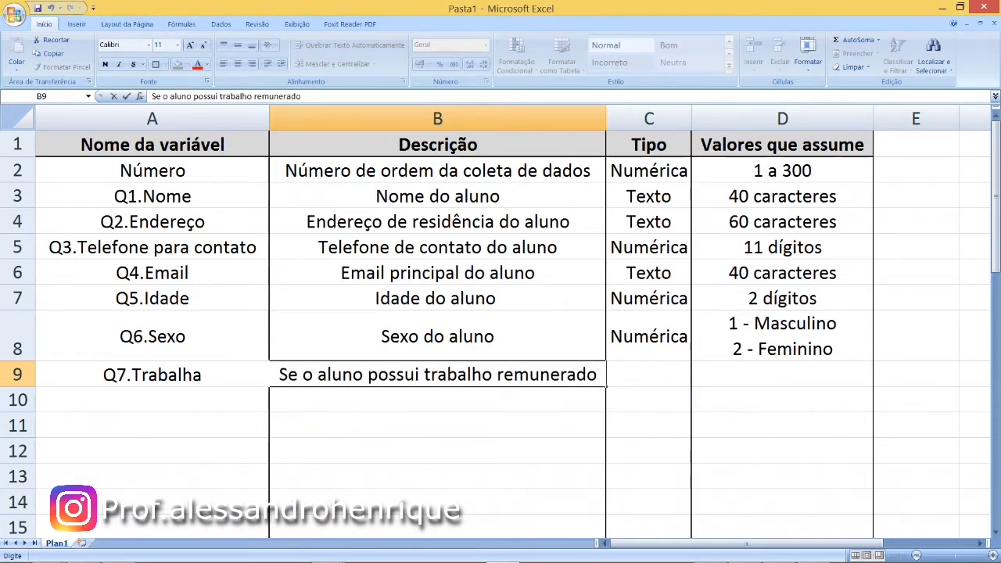
{"action": "key", "text": "Tab"}
- Set the type of Q7.Trabalha to "Numérica" and its assumed values to "1 - Sim" and "2 - Não" on separate lines of the cell
{"action": "type", "text": "Numérica"}
{"action": "key", "text": "Tab"}
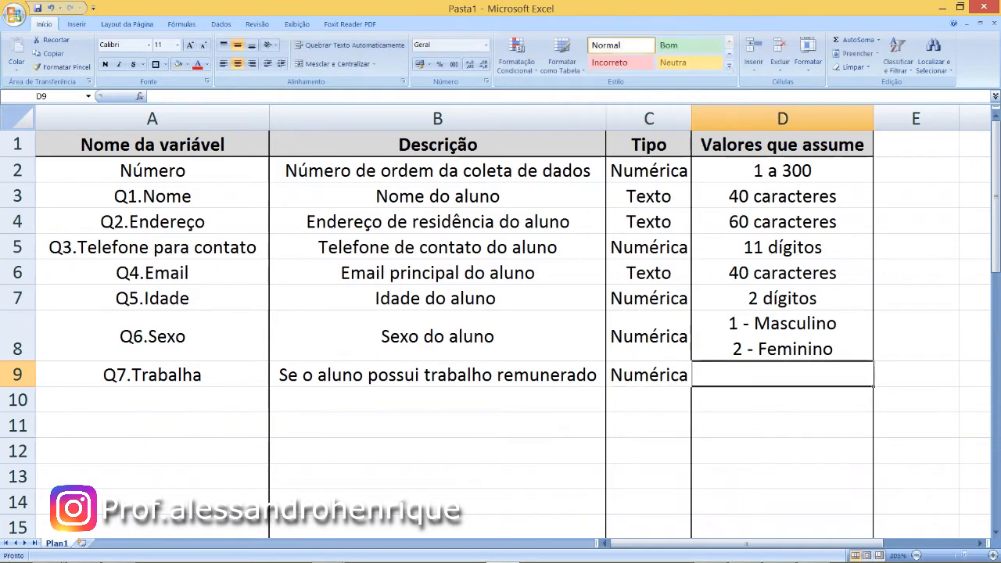
{"action": "type", "text": "1 - Sim"}
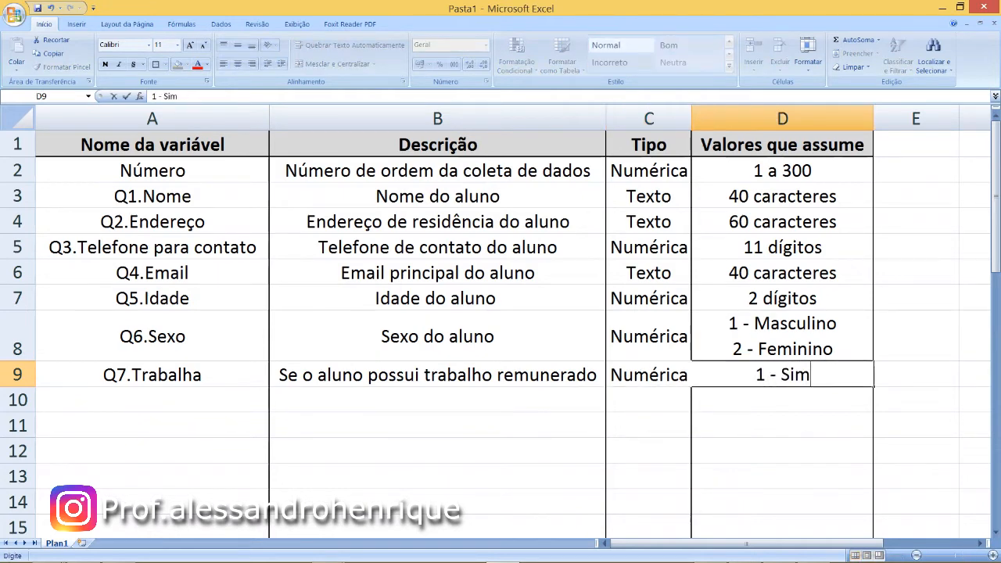
{"action": "key", "text": "alt+Return"}
{"action": "type", "text": "2 - Não"}
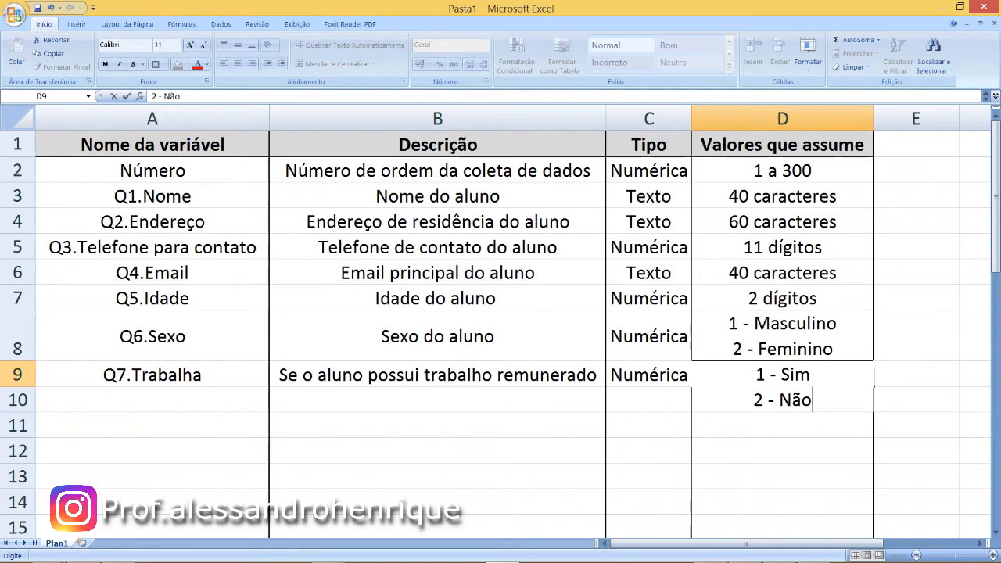
{"action": "key", "text": "Return"}
- Add the variable "Q8.Função" in row 10 with the description "Função desenvolvida pelo aluno"
{"action": "type", "text": "Q"}
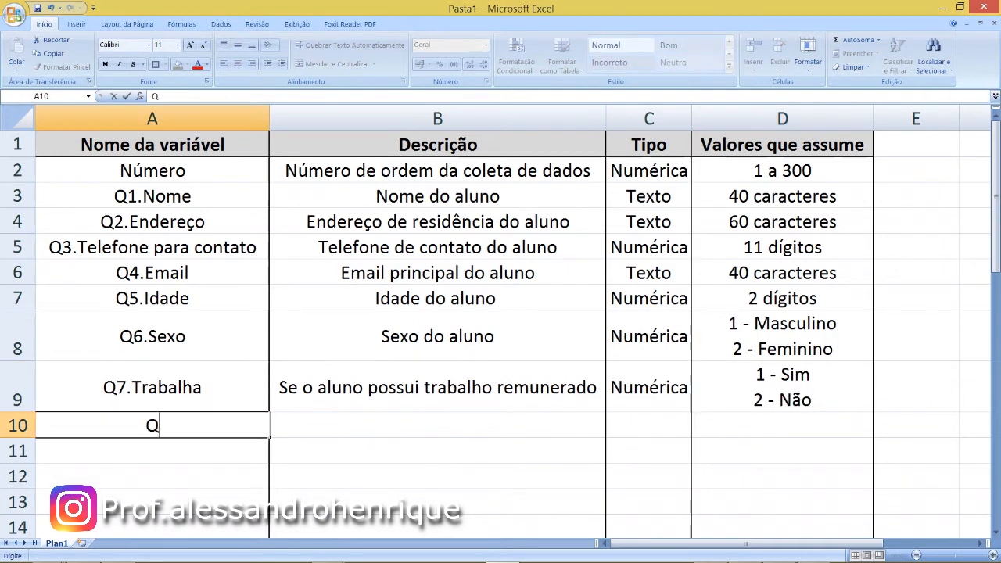
{"action": "type", "text": "8.Função"}
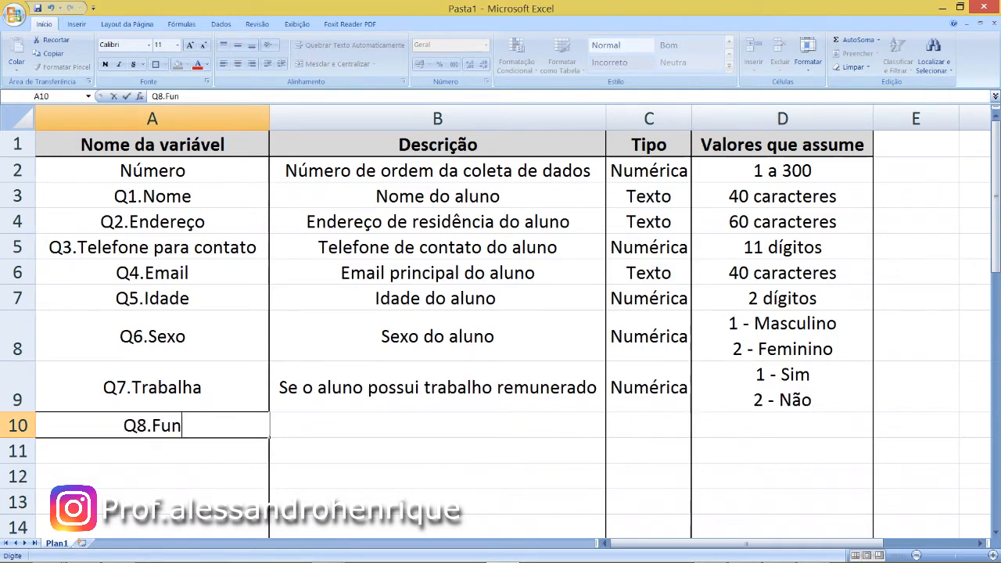
{"action": "key", "text": "Tab"}
{"action": "type", "text": "Fun"}
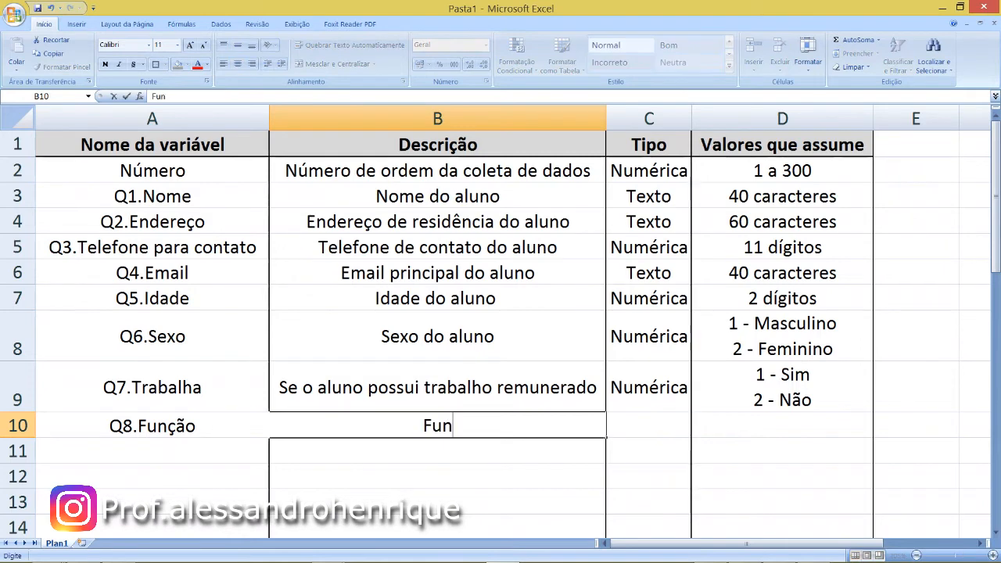
{"action": "type", "text": "ção desenvolvida pelo aluno"}
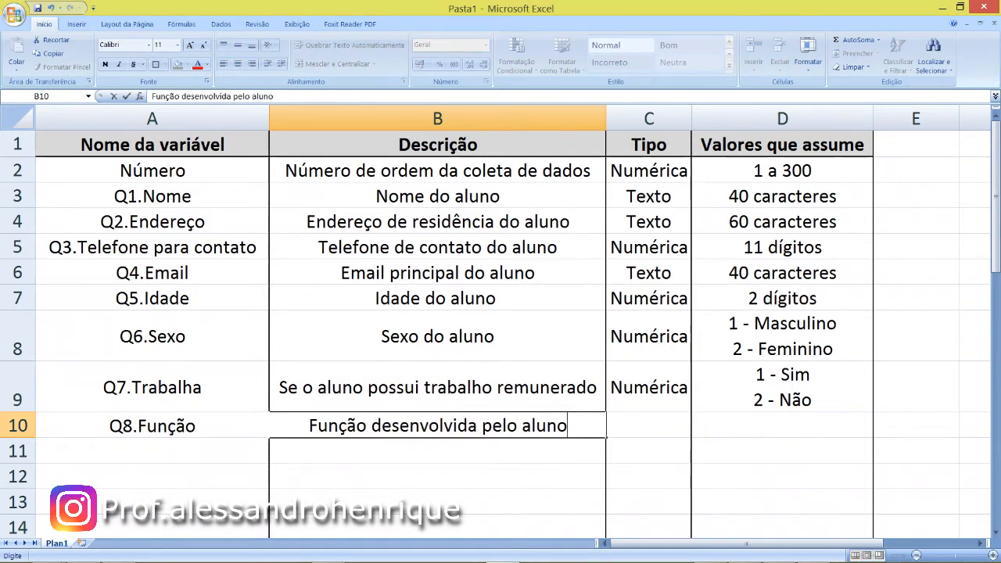
{"action": "key", "text": "Tab"}
- Set the type of Q8.Função to "Texto" and its assumed values to "30 caracteres"
{"action": "type", "text": "Texto"}
{"action": "key", "text": "Tab"}
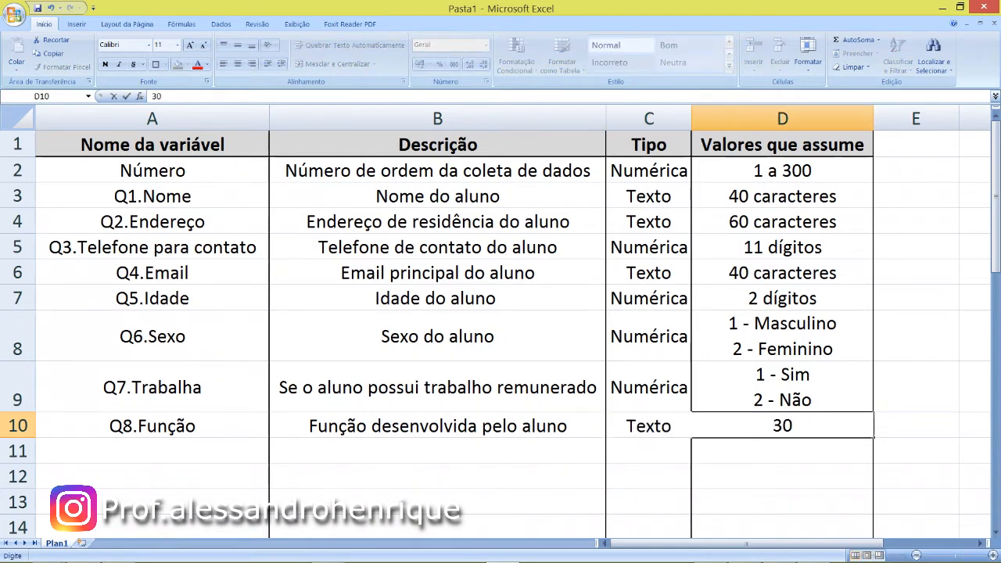
{"action": "type", "text": "caracteres"}
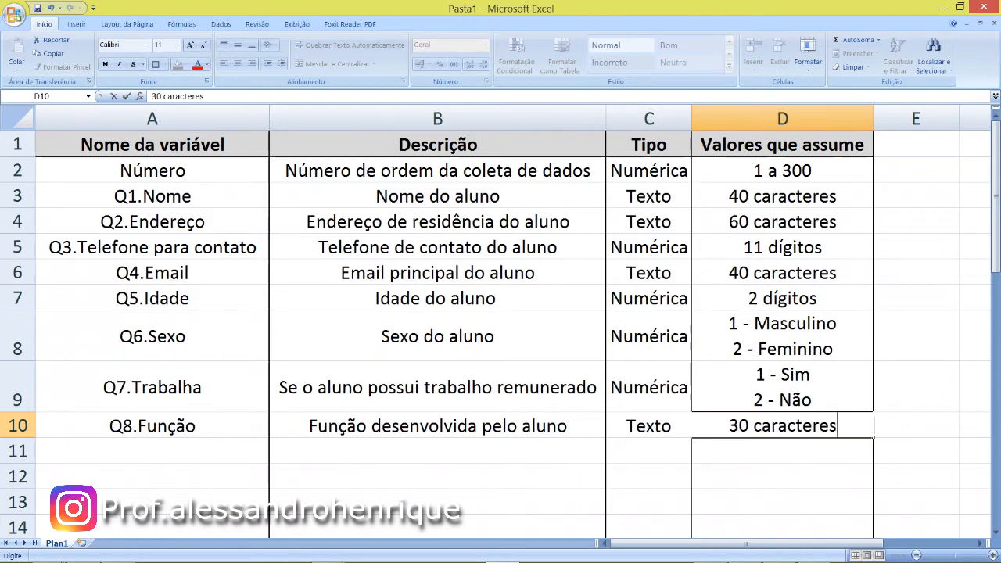
{"action": "key", "text": "Return"}
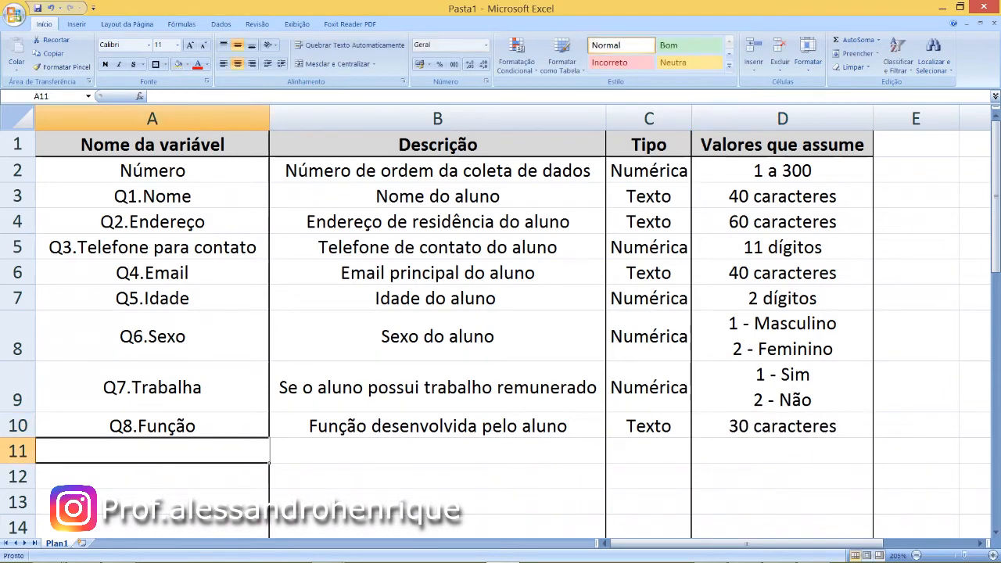
- Enter the variable name "Q9.Como ficou sabendo do curso" in row 11
{"action": "type", "text": "Q9"}
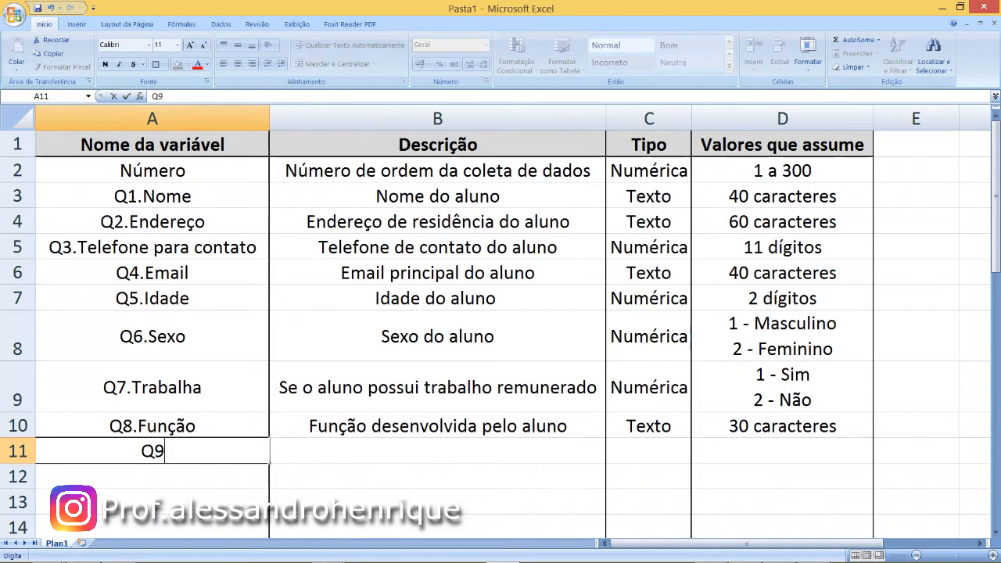
{"action": "type", "text": ".Como ficou sa"}
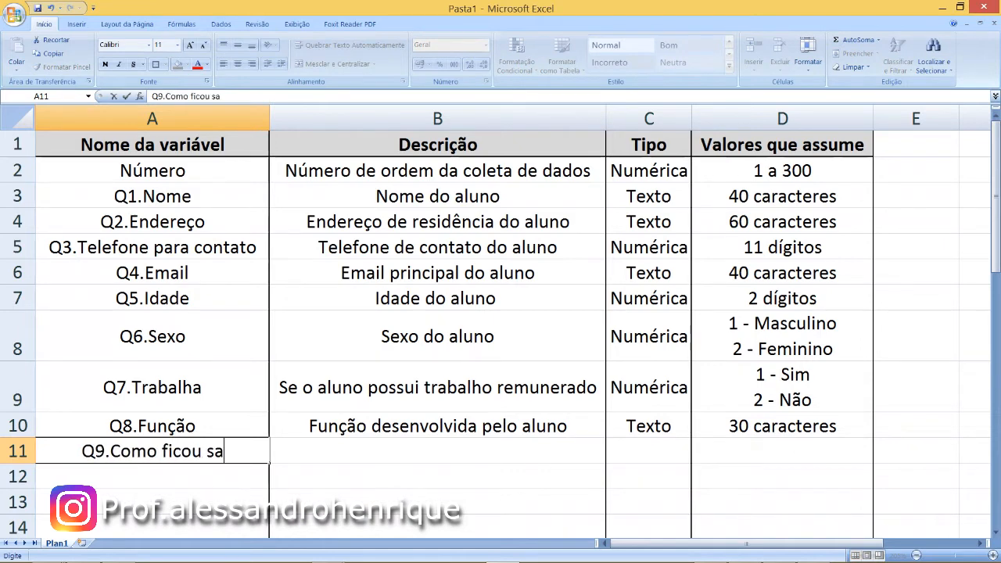
{"action": "type", "text": "bendo do curso"}
{"action": "key", "text": "Tab"}
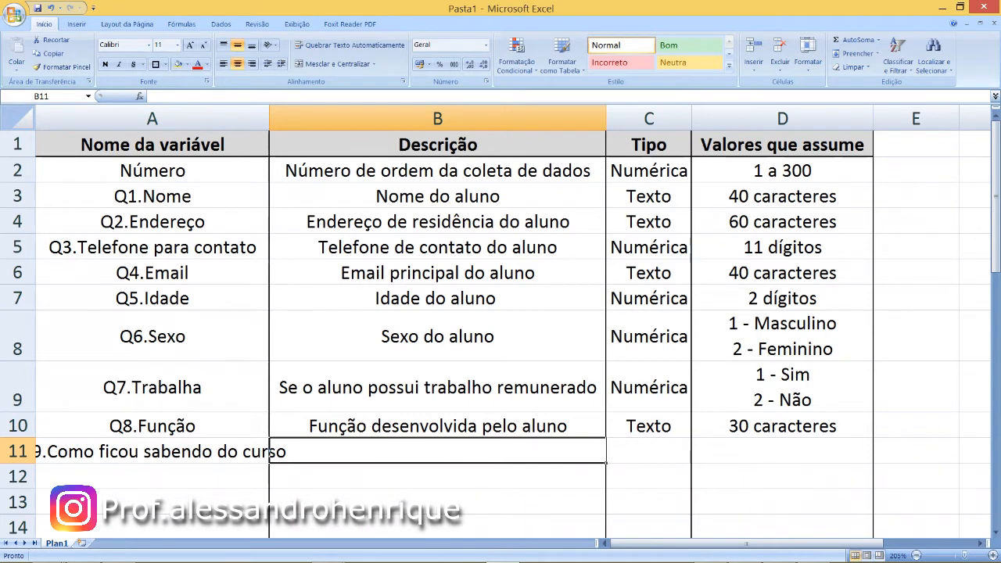
- Describe the Q9 variable in row 11 as "Forma que teve conhecimento sobre o curso"
{"action": "type", "text": "Forma que teve "}
{"action": "type", "text": "conehc"}
{"action": "key", "text": "BackSpace"}
{"action": "key", "text": "BackSpace"}
{"action": "key", "text": "BackSpace"}
{"action": "type", "text": "e"}
{"action": "key", "text": "BackSpace"}
{"action": "type", "text": "hecimento sobre o curso"}
{"action": "key", "text": "Tab"}
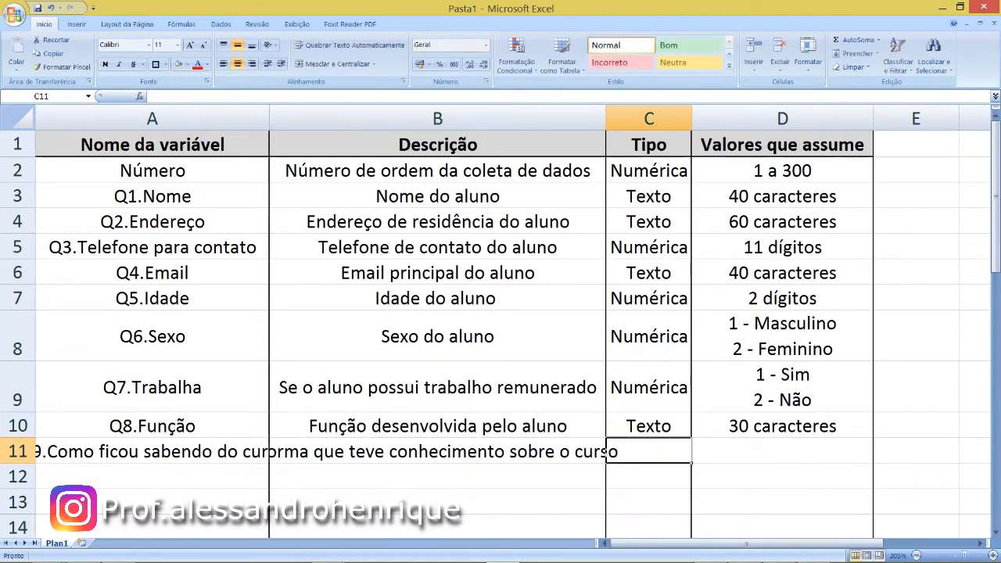
- Set the type of the Q9 variable to "Texto" and its assumed values to "30 caracteres"
{"action": "type", "text": "Texto"}
{"action": "key", "text": "Tab"}
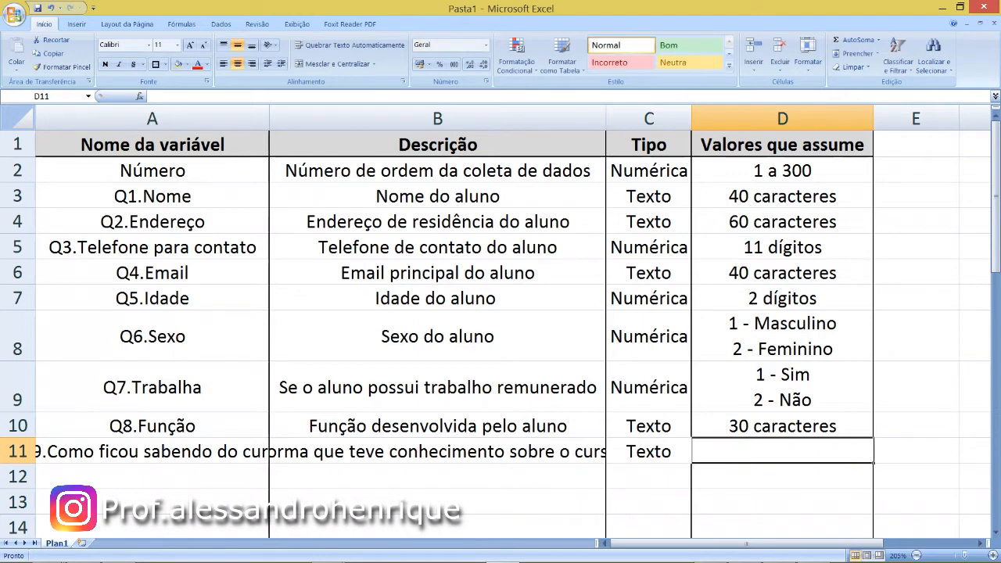
{"action": "type", "text": "30 caracteres"}
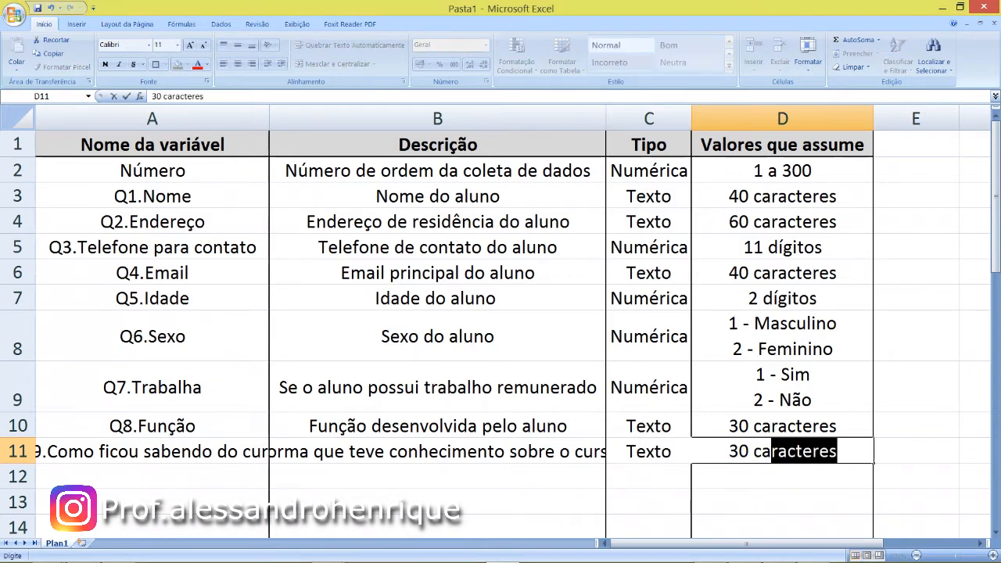
{"action": "key", "text": "Tab"}
- Move to cell A12 and widen column A enough to fit the full Q9 variable name
{"action": "key", "text": "Down"}
{"action": "key", "text": "Left"}
{"action": "key", "text": "Left"}
{"action": "key", "text": "Left"}
{"action": "key", "text": "Left"}
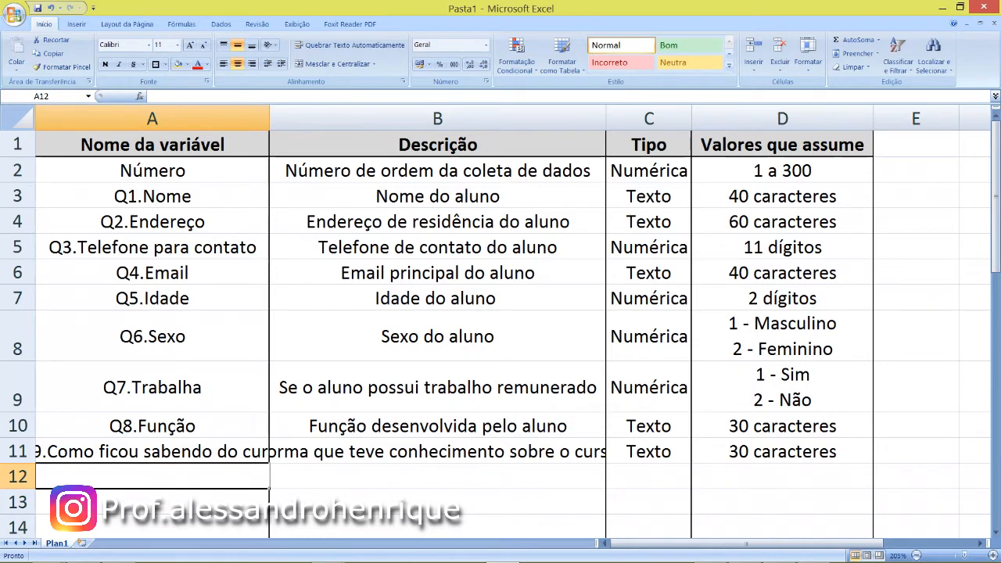
{"action": "left_click_drag", "start_coordinate": [269, 118], "coordinate": [331, 118]}
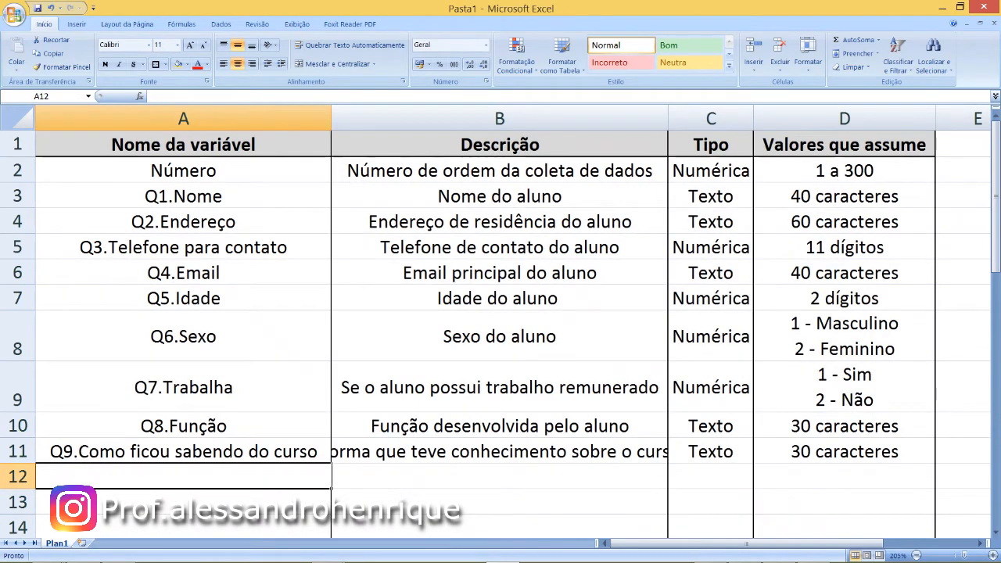
- Widen column B enough to fit the full Q9 description, and make column C slightly wider
{"action": "left_click_drag", "start_coordinate": [668, 118], "coordinate": [696, 118]}
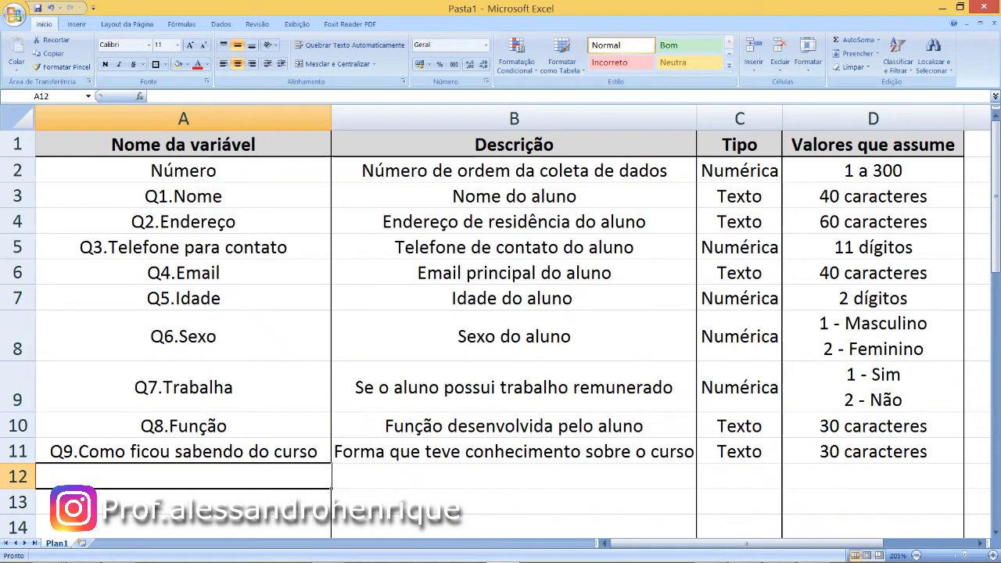
{"action": "left_click_drag", "start_coordinate": [739, 145], "coordinate": [872, 144]}
{"action": "left_click", "coordinate": [739, 170]}
{"action": "left_click_drag", "start_coordinate": [739, 145], "coordinate": [872, 145]}
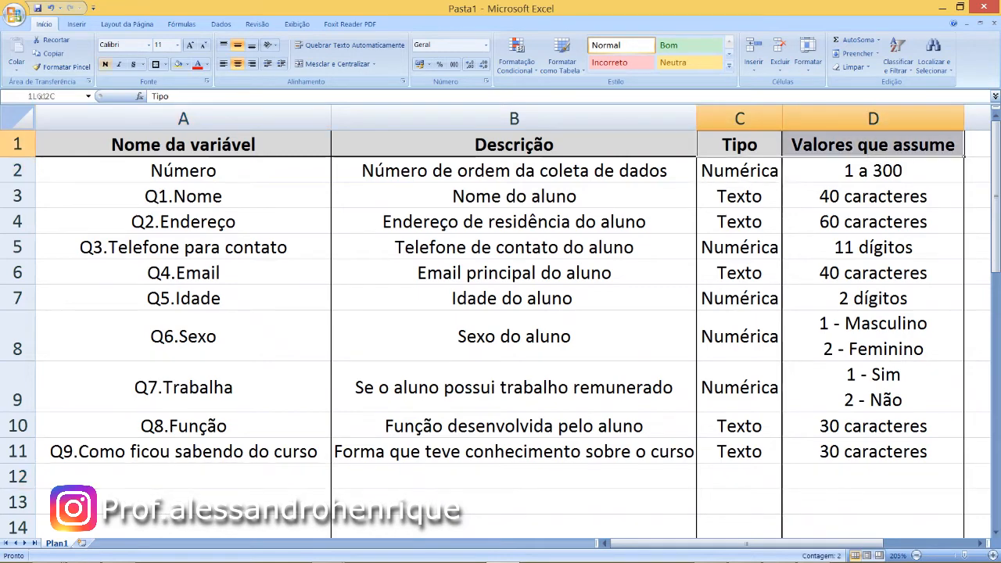
{"action": "left_click", "coordinate": [739, 144]}
{"action": "left_click_drag", "start_coordinate": [782, 119], "coordinate": [789, 118]}
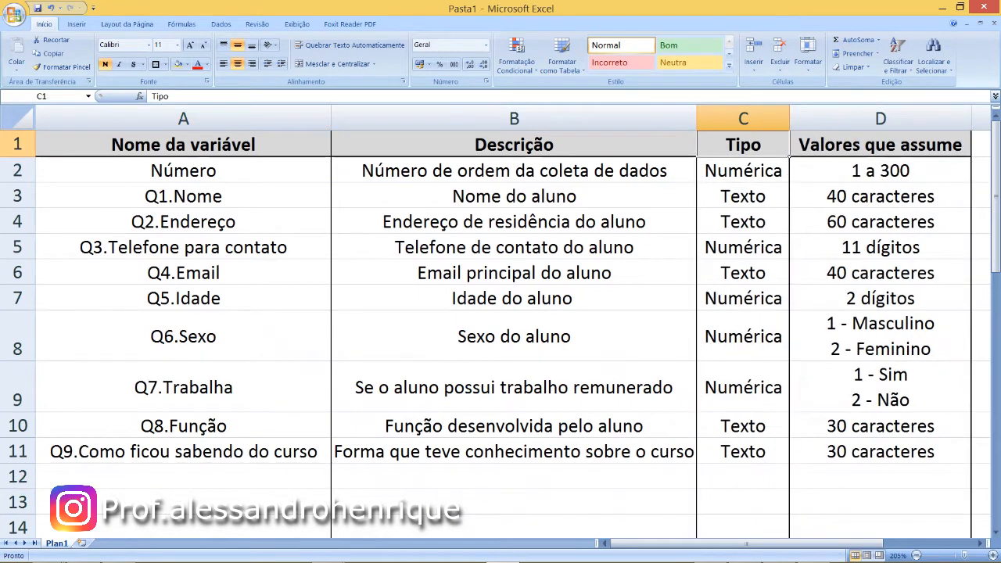
- Enter the variable name "Q10.Pretende fazer outro curso sobre estatística" in cell A12
{"action": "left_click", "coordinate": [183, 477]}
{"action": "scroll", "coordinate": [183, 477], "scroll_direction": "down", "scroll_amount": 1}
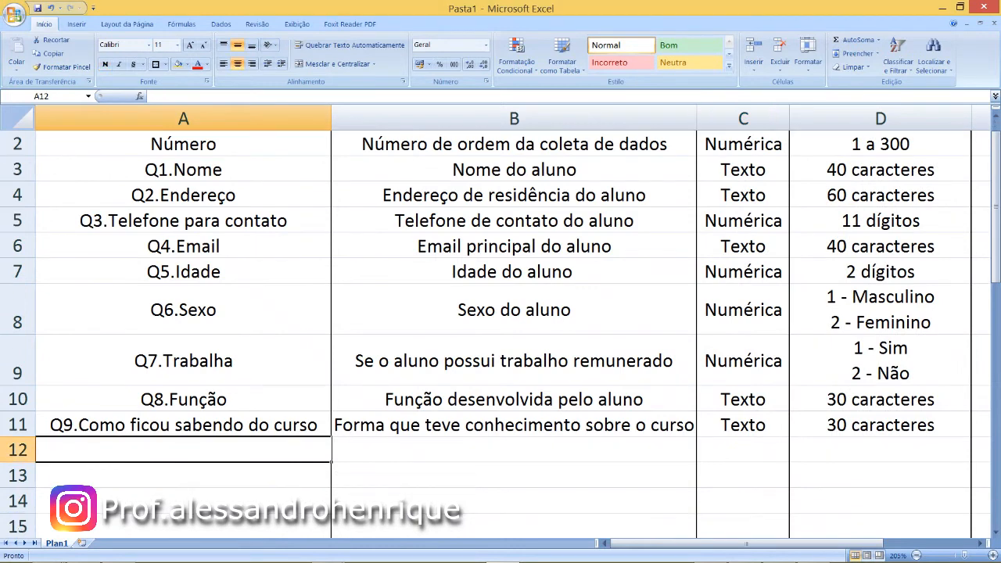
{"action": "type", "text": "Q10"}
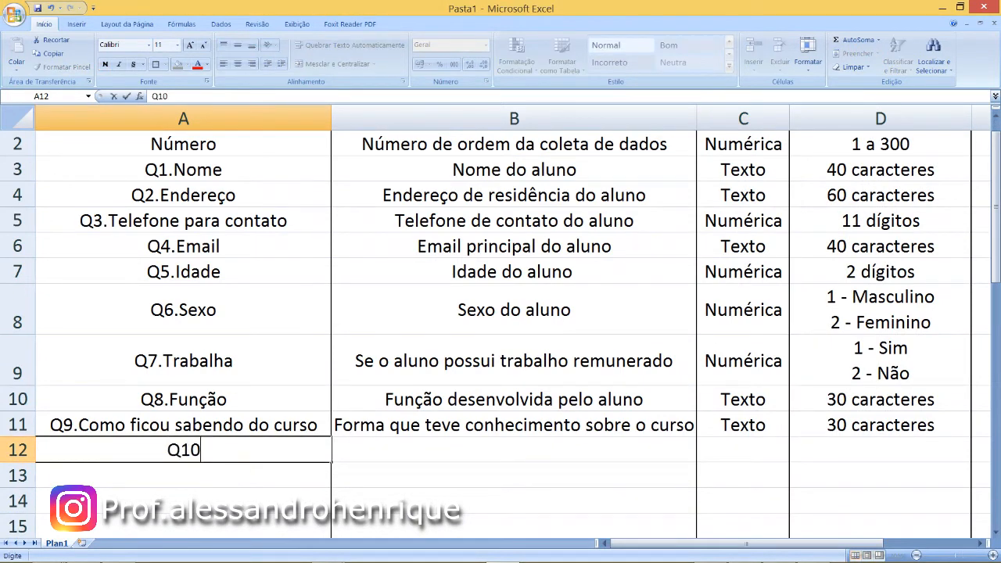
{"action": "type", "text": ".Pre"}
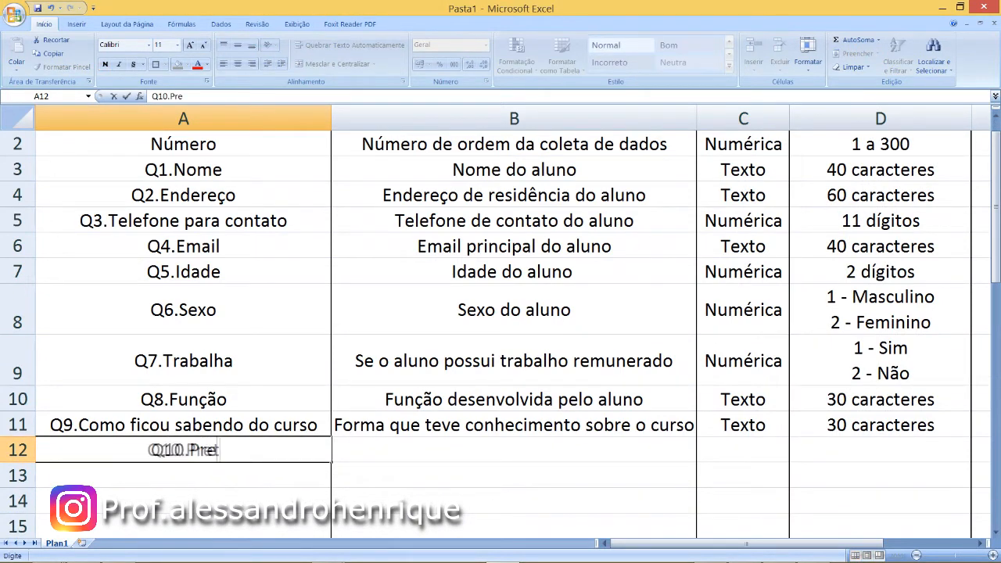
{"action": "type", "text": "tende fazer outro cu"}
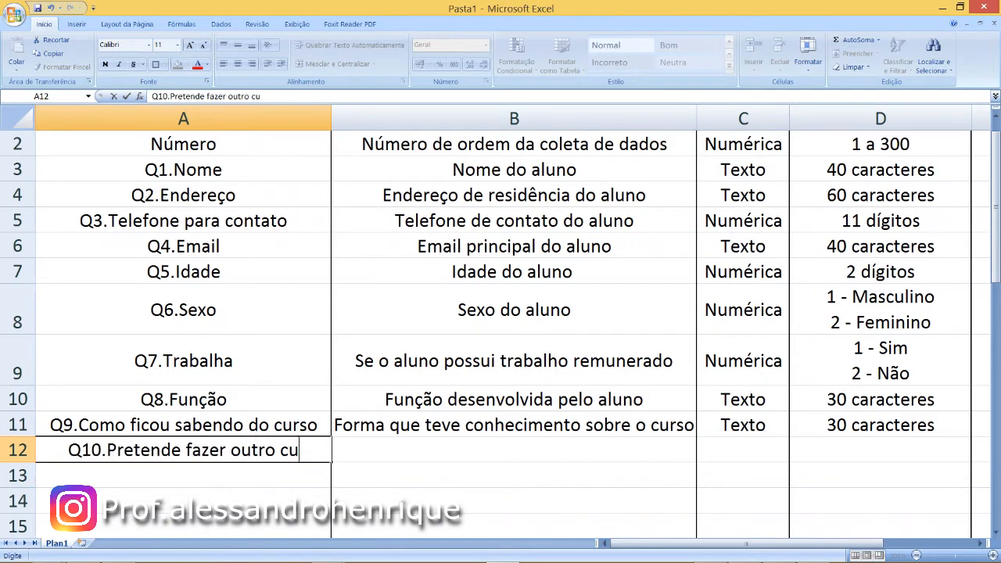
{"action": "type", "text": "rso sobre"}
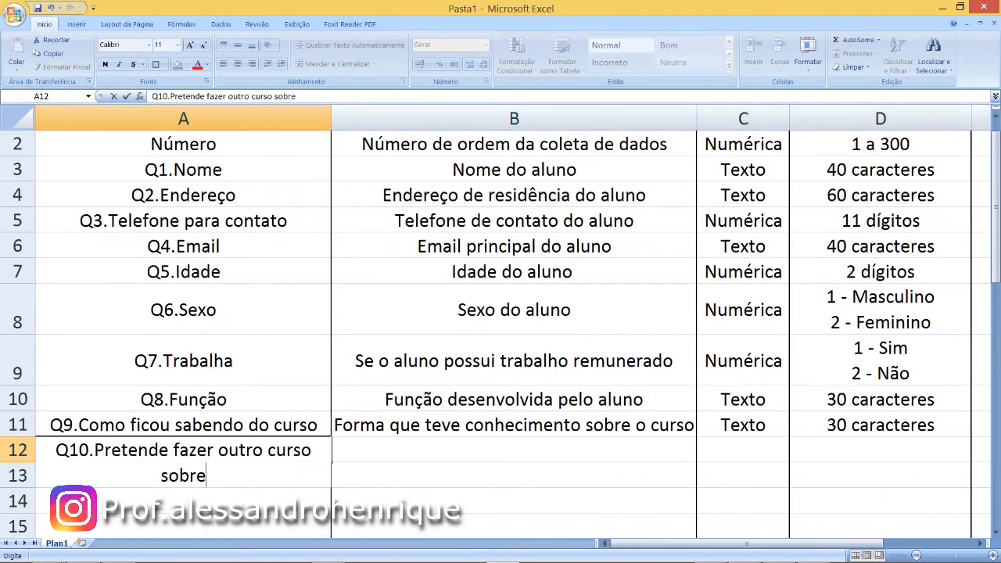
{"action": "type", "text": " estatística"}
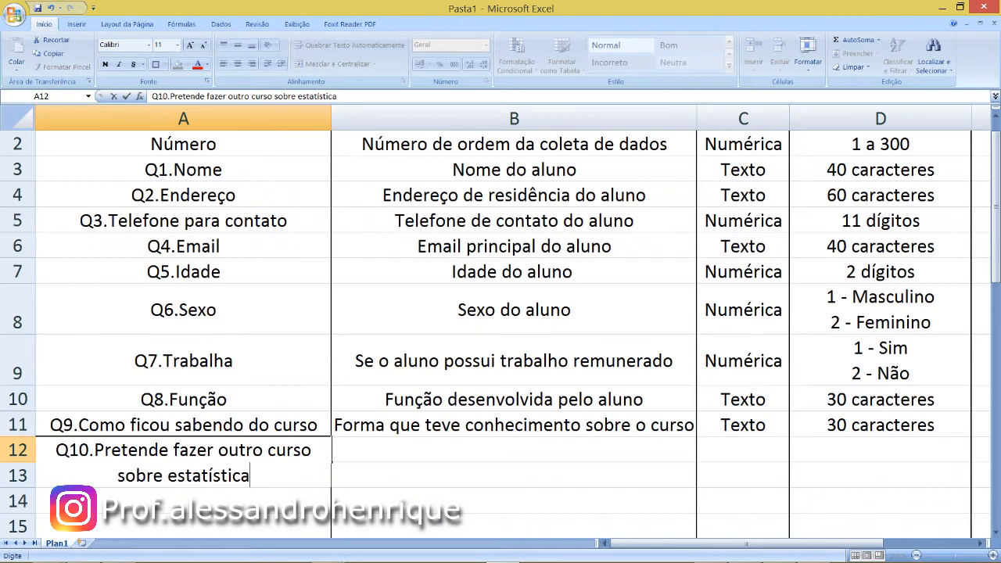
{"action": "key", "text": "Tab"}
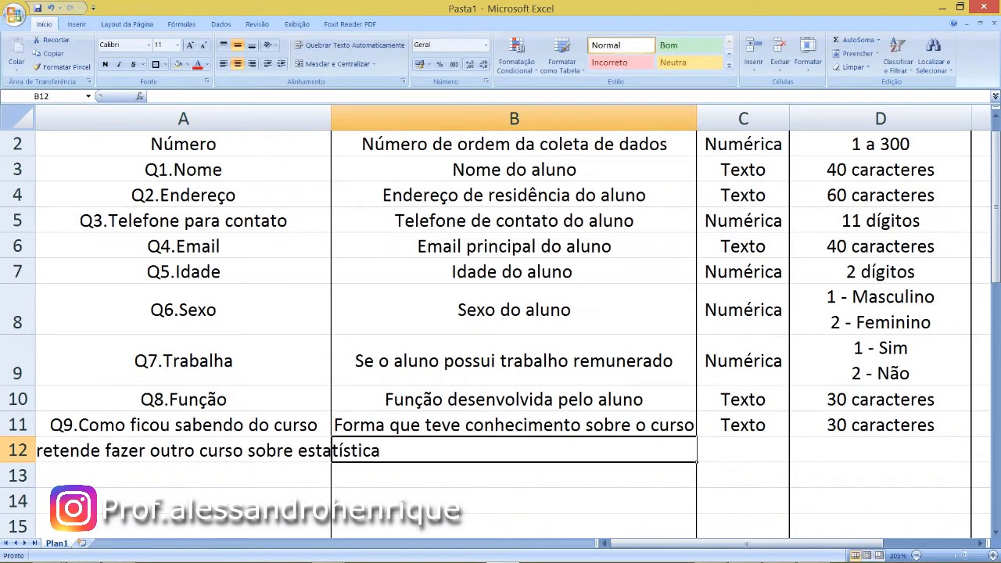
- Describe the Q10 variable in row 12 as "Se o aluno pretende fazer outro curso na área da estatística"
{"action": "type", "text": "Se o aluno "}
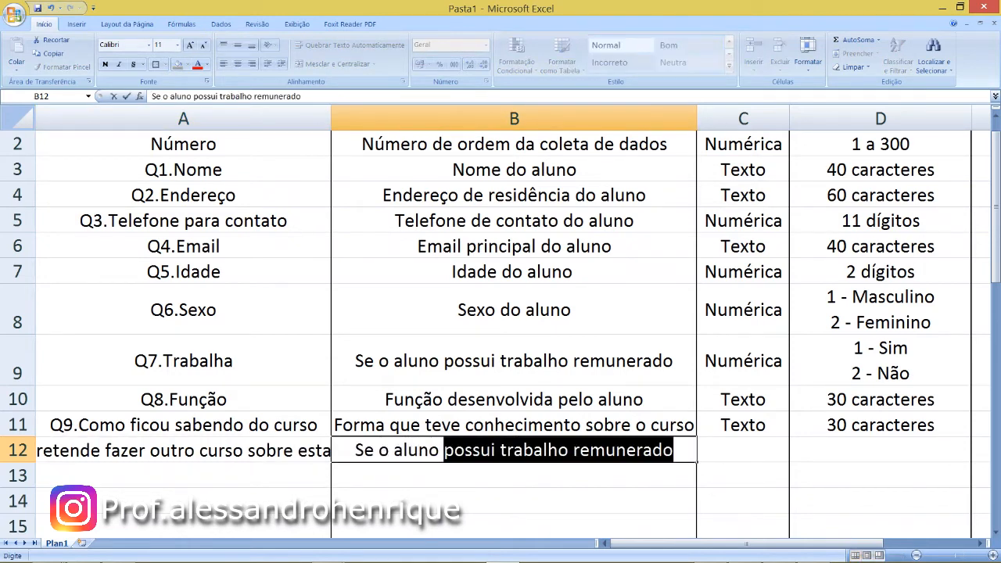
{"action": "type", "text": "preten"}
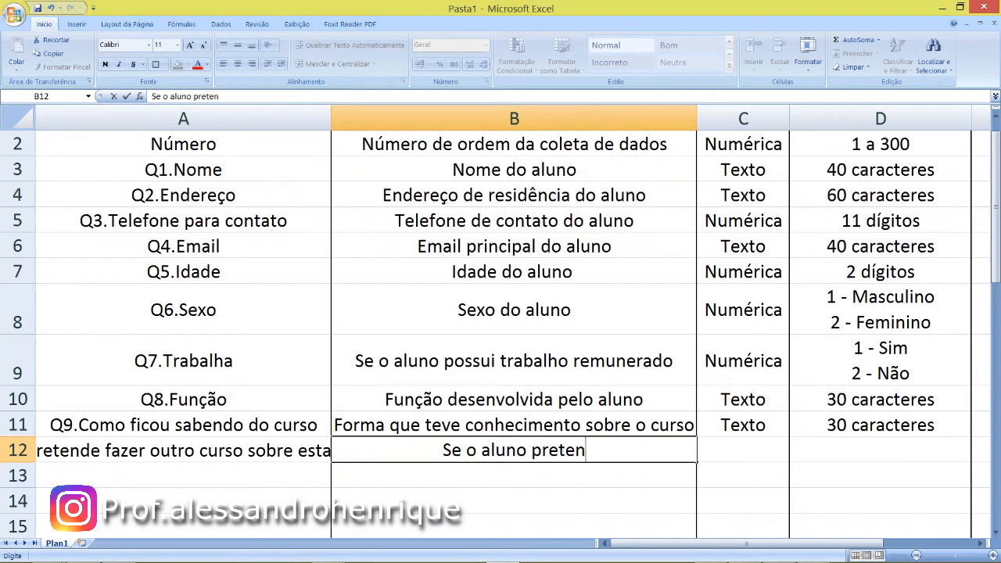
{"action": "type", "text": "de fazer outro cu"}
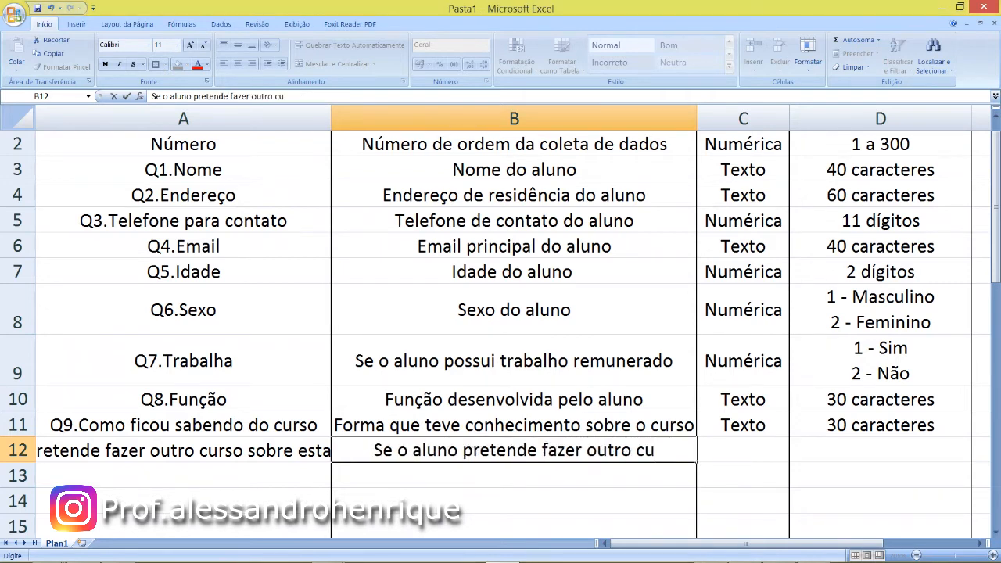
{"action": "type", "text": "rso na área da estatística"}
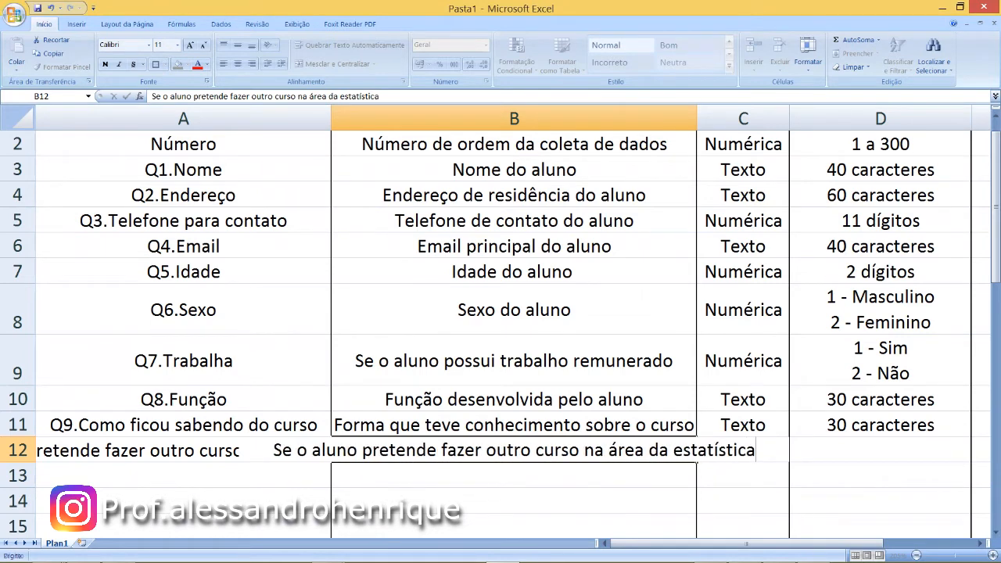
{"action": "key", "text": "Return"}
- Set the type of the Q10 variable to "Numérica" and its assumed values to "1 - Sim" and "2 - Não"
{"action": "key", "text": "Left"}
{"action": "key", "text": "Up"}
{"action": "key", "text": "Right"}
{"action": "key", "text": "Right"}
{"action": "key", "text": "Right"}
{"action": "key", "text": "Left"}
{"action": "type", "text": "N"}
{"action": "key", "text": "Return"}
{"action": "key", "text": "Right"}
{"action": "key", "text": "Up"}
{"action": "type", "text": "1 - S"}
{"action": "key", "text": "Return"}
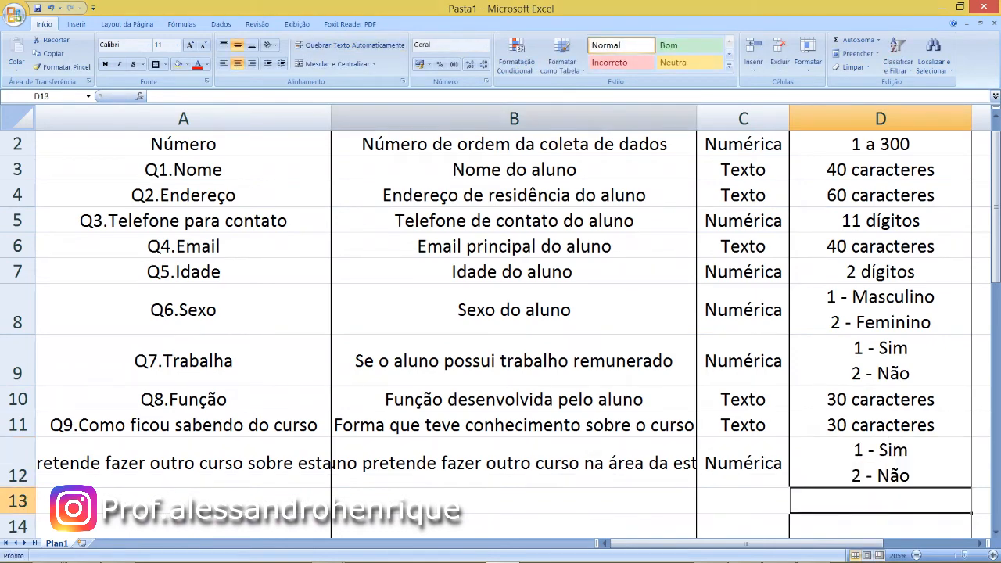
- Turn on automatic text wrapping for the whole description column B
{"action": "right_click", "coordinate": [385, 119]}
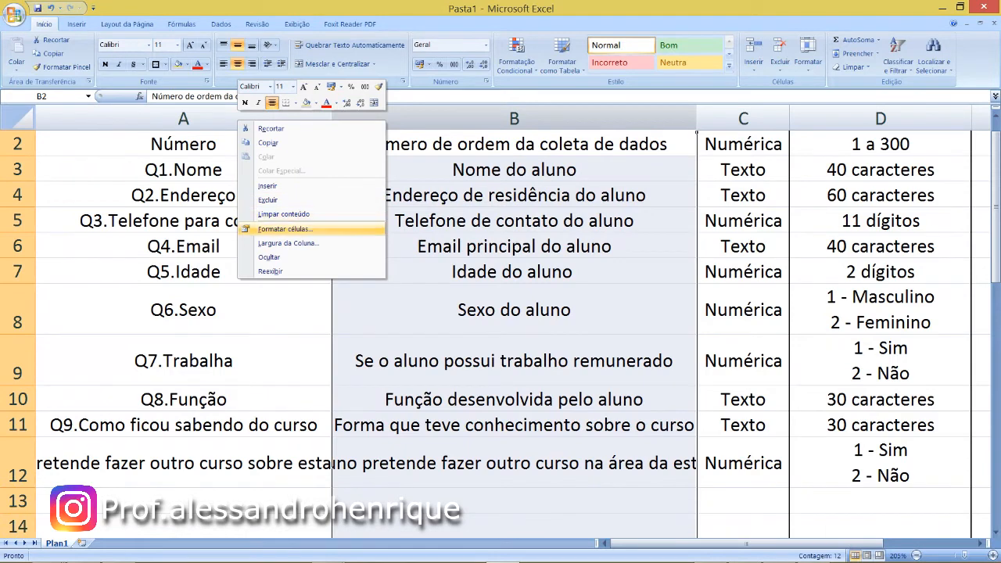
{"action": "left_click", "coordinate": [286, 229]}
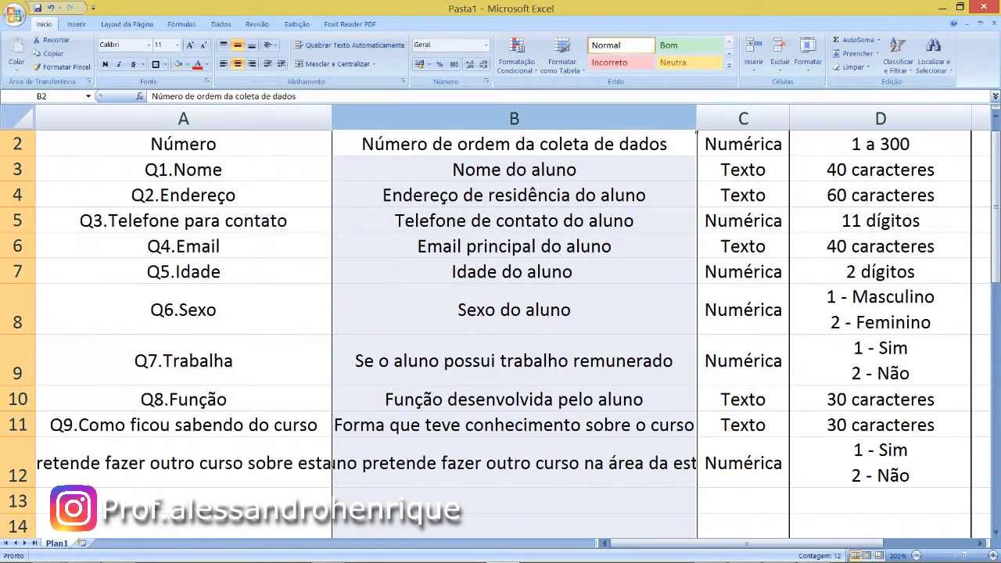
{"action": "left_click", "coordinate": [200, 102]}
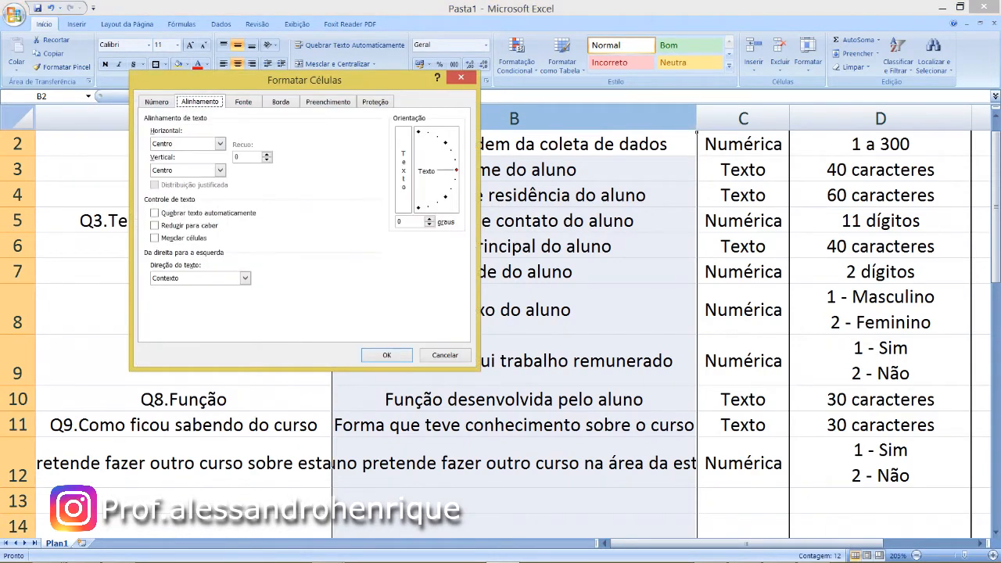
{"action": "left_click", "coordinate": [154, 213]}
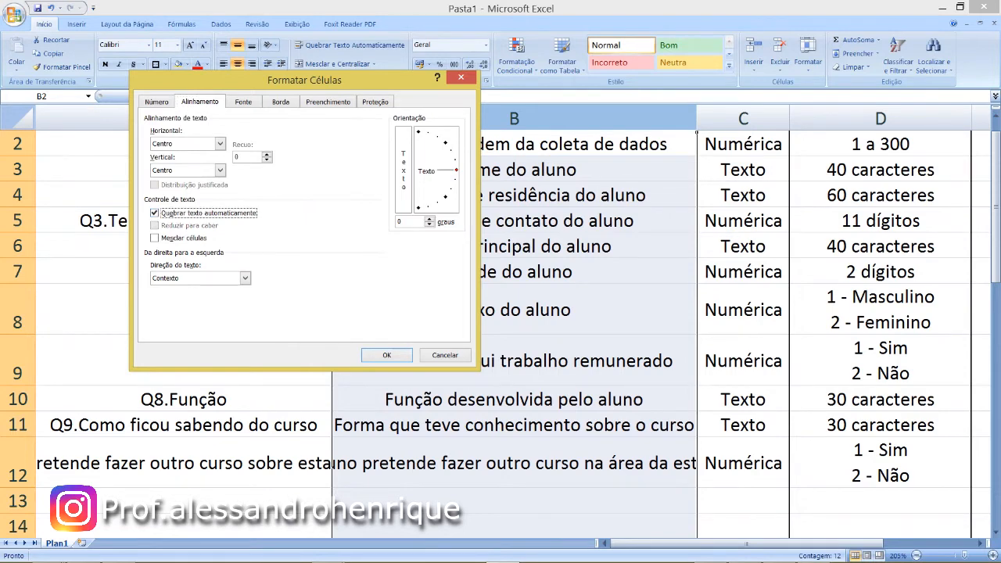
{"action": "left_click", "coordinate": [386, 355]}
{"action": "left_click", "coordinate": [514, 361]}
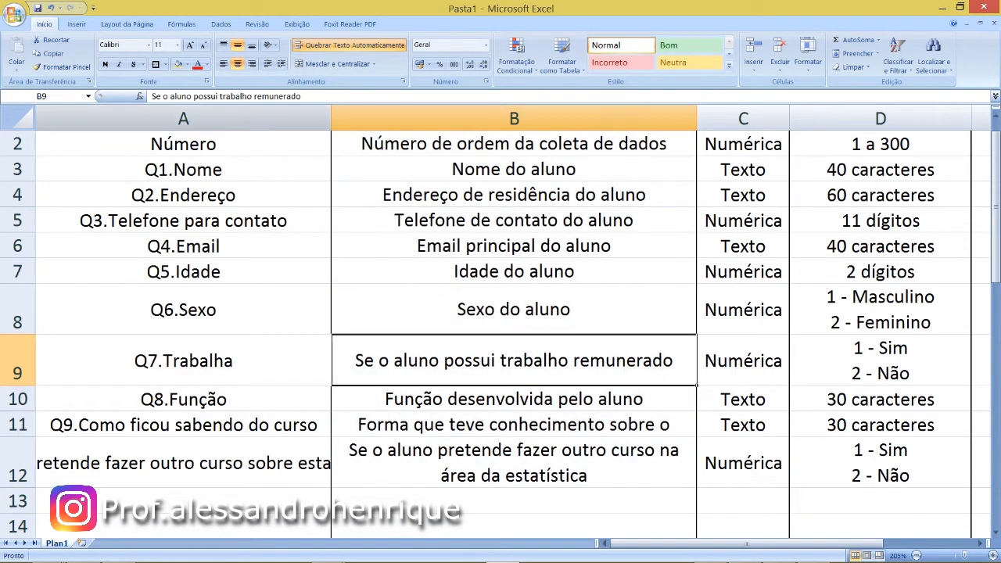
- Turn on automatic text wrapping for the whole variable name column A
{"action": "right_click", "coordinate": [119, 119]}
{"action": "left_click", "coordinate": [167, 231]}
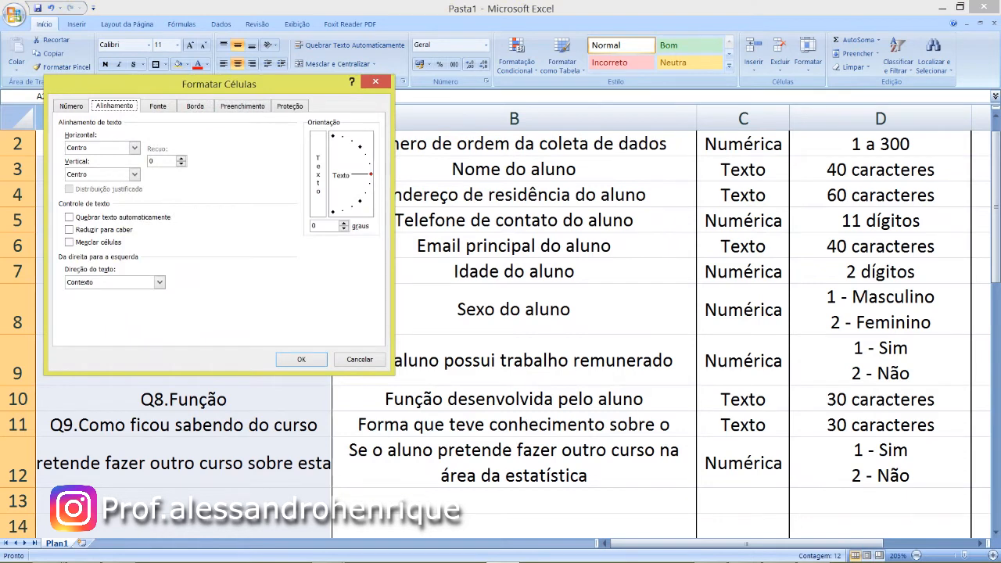
{"action": "left_click", "coordinate": [69, 217]}
{"action": "left_click", "coordinate": [301, 360]}
{"action": "left_click", "coordinate": [294, 360]}
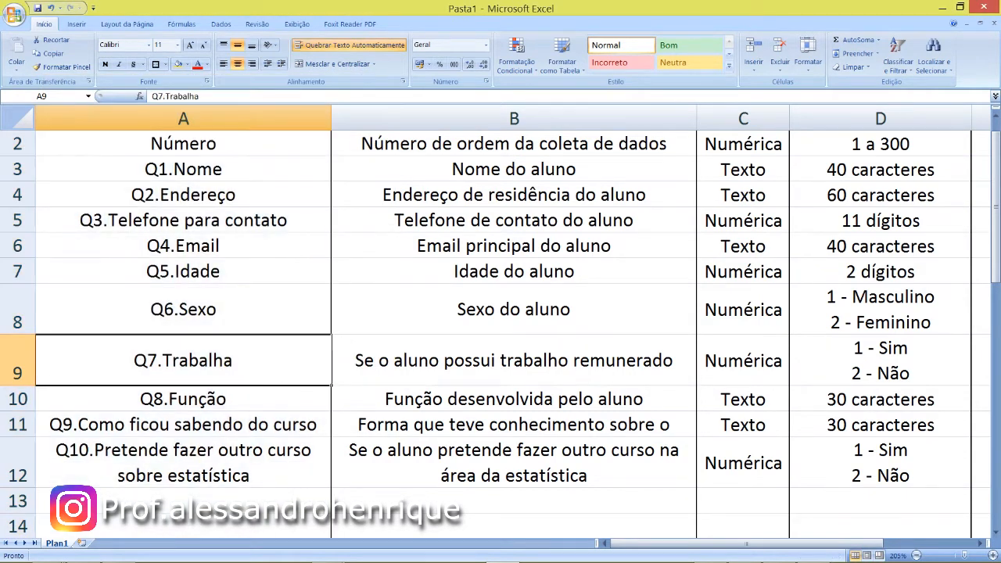
- Freeze the header row so the column titles stay in view while scrolling the sheet
{"action": "left_click", "coordinate": [234, 502]}
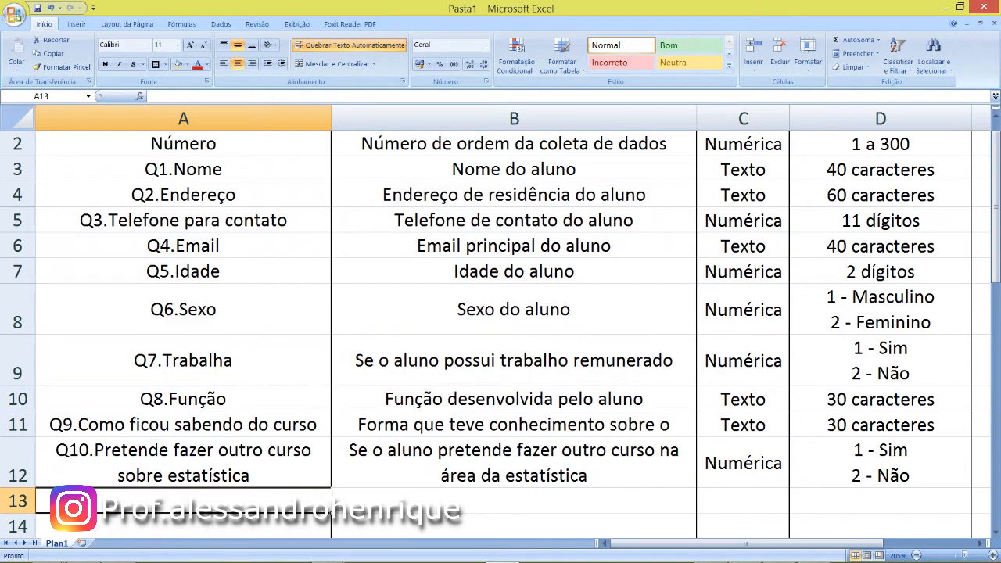
{"action": "left_click_drag", "start_coordinate": [227, 144], "coordinate": [881, 144]}
{"action": "scroll", "coordinate": [514, 312], "scroll_direction": "up", "scroll_amount": 1}
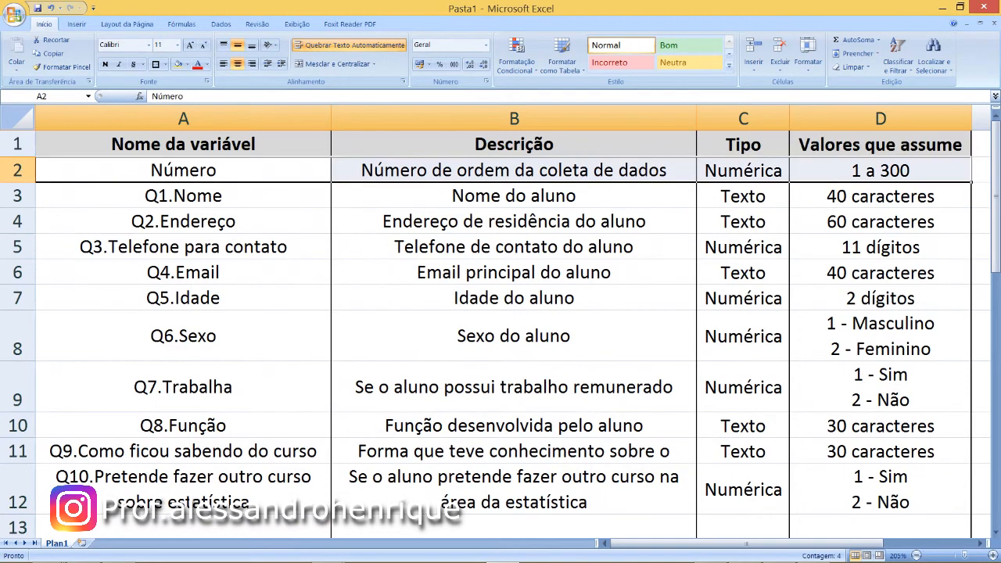
{"action": "left_click", "coordinate": [514, 221]}
{"action": "left_click", "coordinate": [203, 170]}
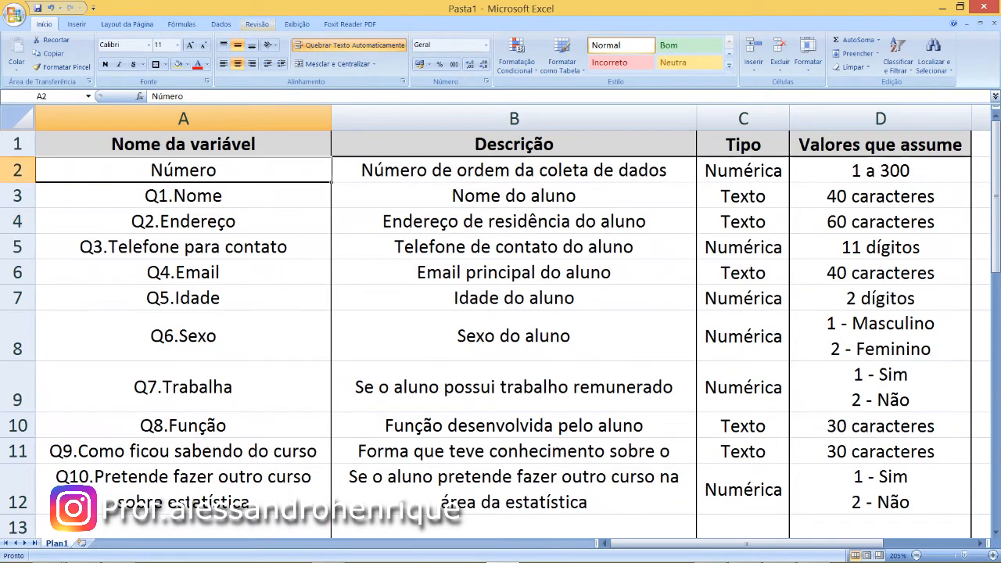
{"action": "left_click", "coordinate": [220, 24]}
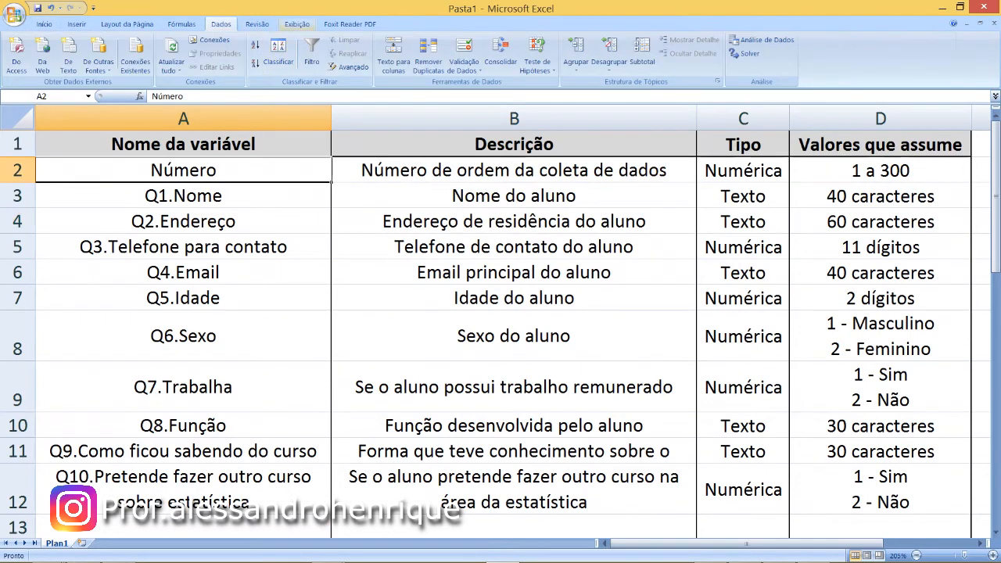
{"action": "left_click", "coordinate": [298, 24]}
{"action": "left_click", "coordinate": [537, 55]}
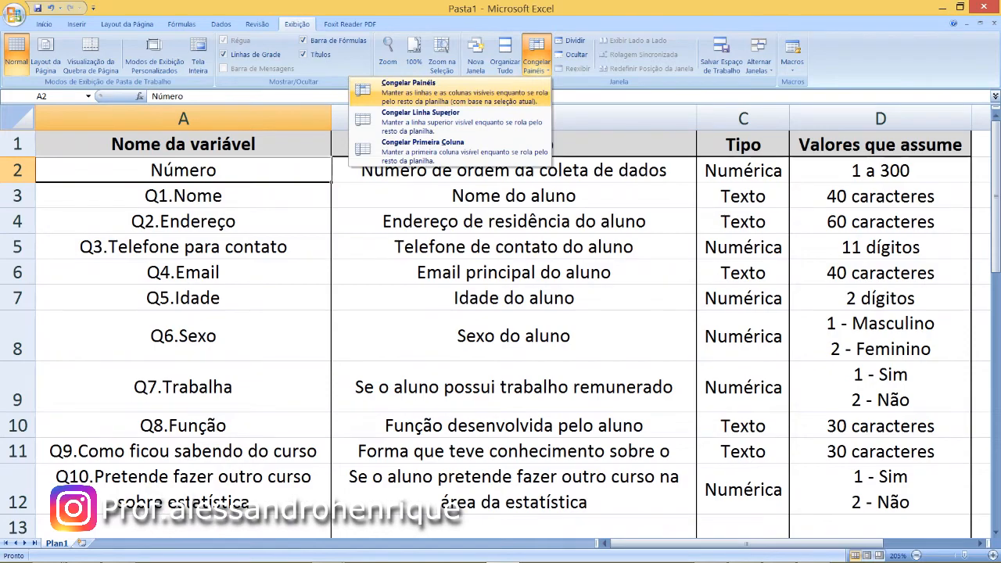
{"action": "left_click", "coordinate": [407, 114]}
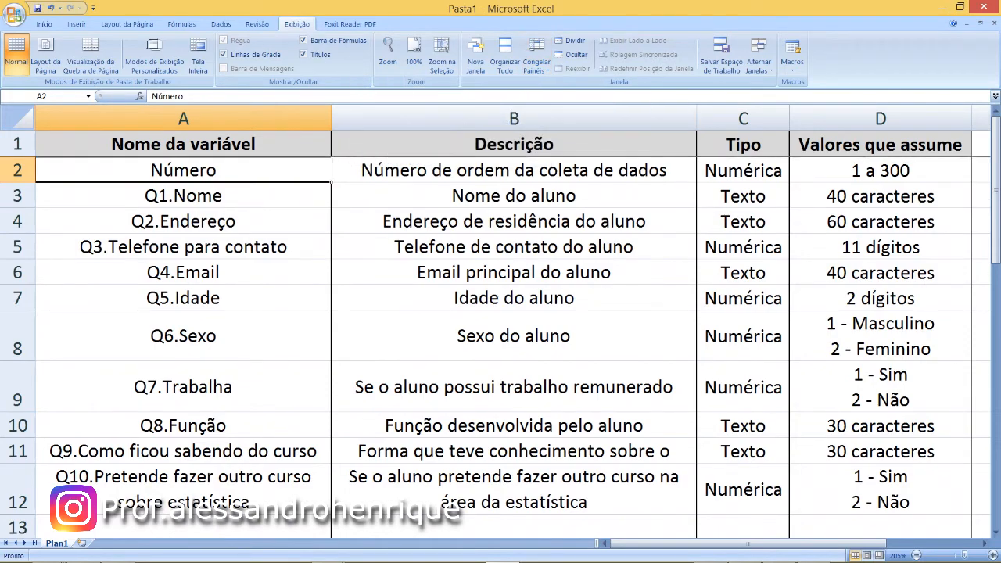
- Enter the variable name "Q11Se sim, qual curso" in cell A13
{"action": "scroll", "coordinate": [500, 329], "scroll_direction": "down", "scroll_amount": 2}
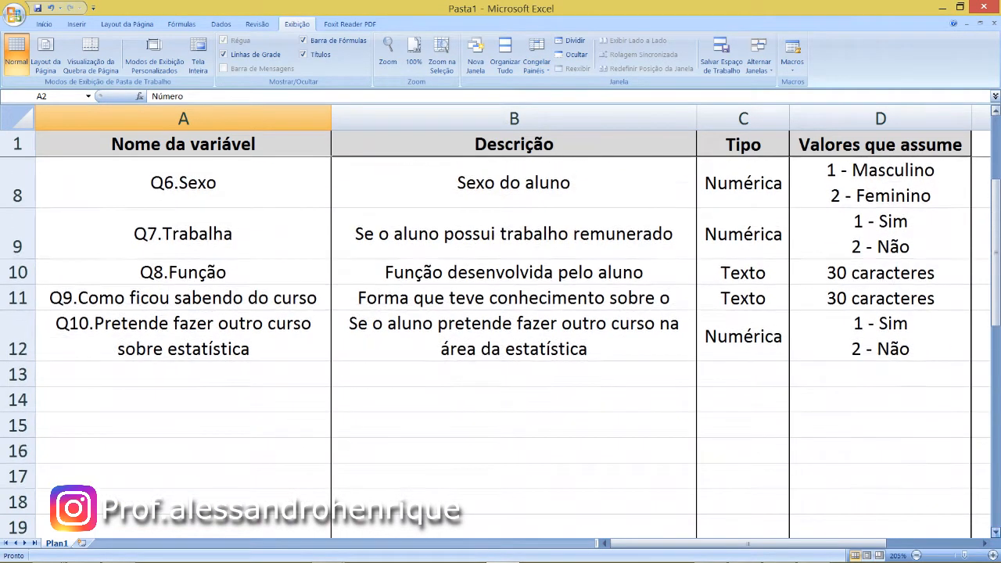
{"action": "left_click", "coordinate": [995, 532]}
{"action": "left_click", "coordinate": [995, 531]}
{"action": "left_click", "coordinate": [183, 272]}
{"action": "type", "text": "Q11S"}
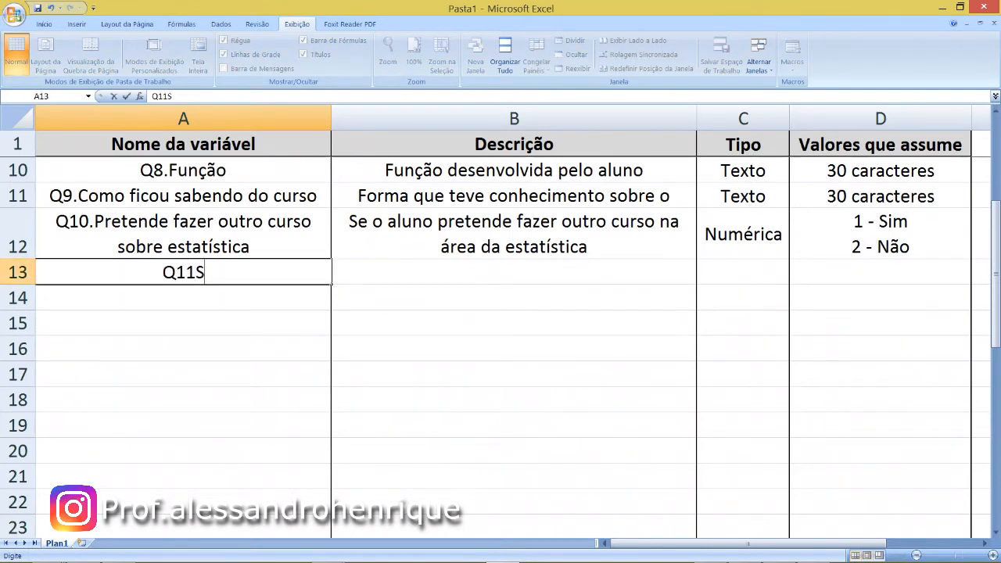
{"action": "type", "text": "e sim, qui"}
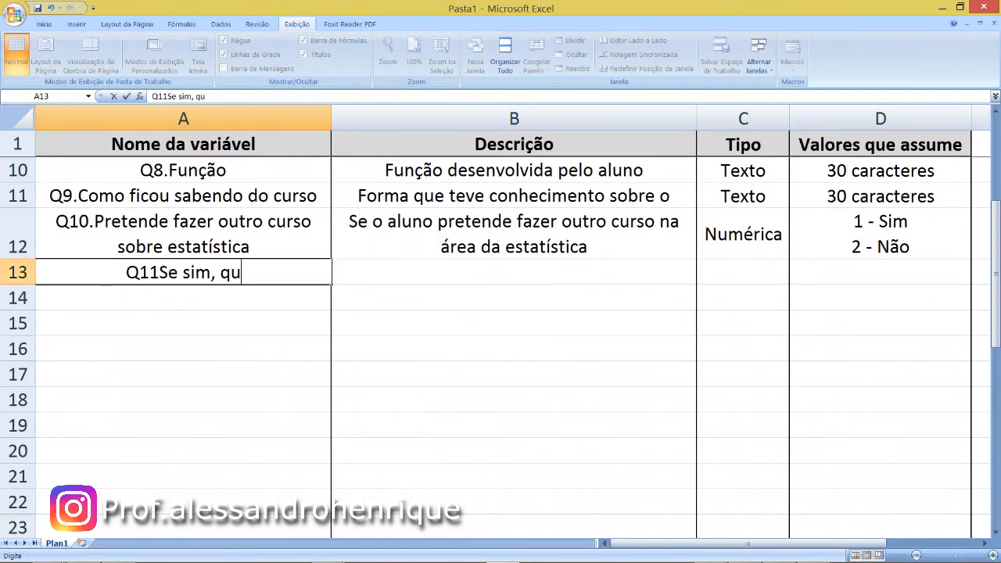
{"action": "key", "text": "BackSpace"}
{"action": "type", "text": "al curs"}
{"action": "key", "text": "BackSpace"}
{"action": "type", "text": "so"}
{"action": "key", "text": "Tab"}
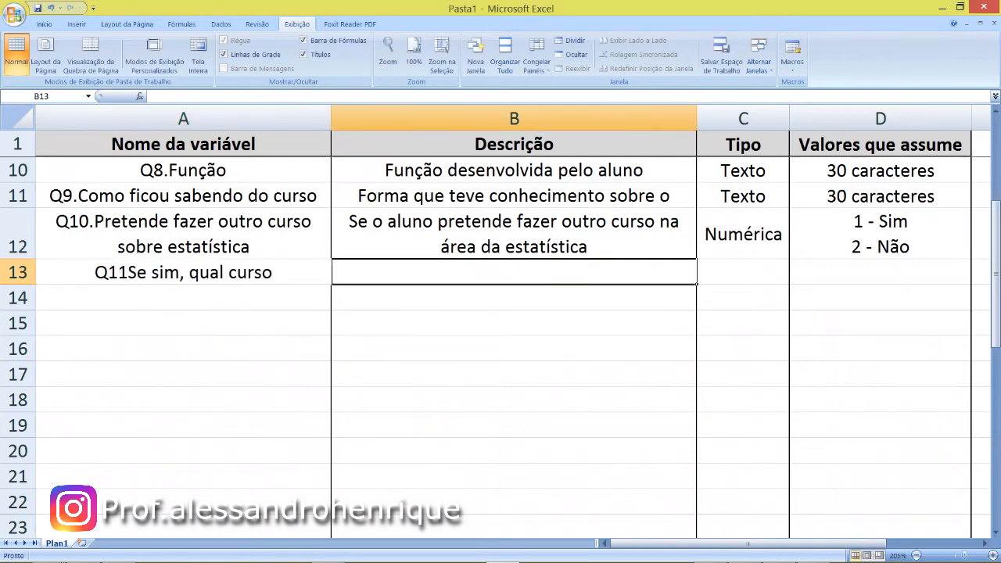
- Fill cells A13 to D13 of the Q11 row with light grey and move to cell A14
{"action": "key", "text": "Left"}
{"action": "key", "text": "shift+Right"}
{"action": "key", "text": "shift+Right"}
{"action": "key", "text": "shift+Right"}
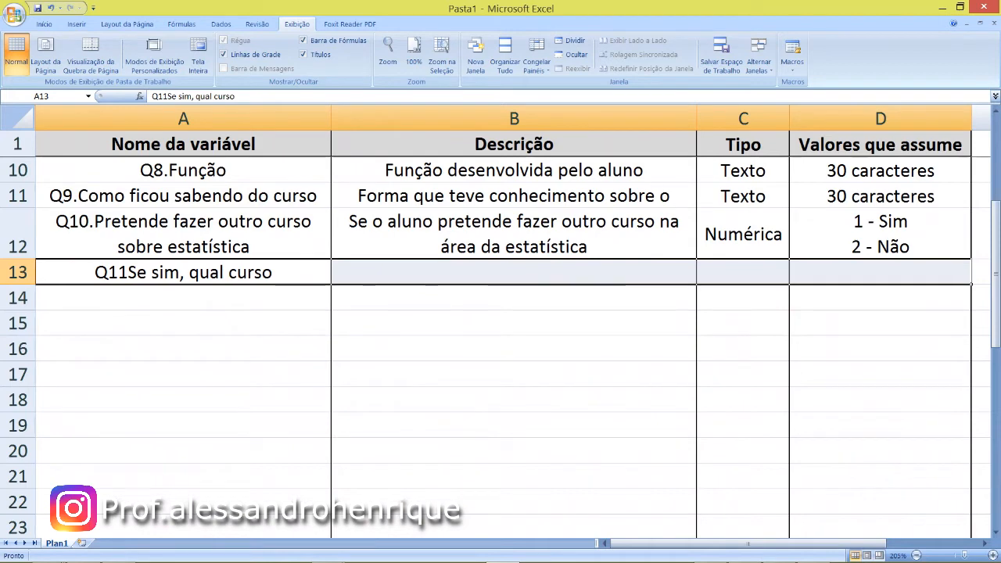
{"action": "left_click", "coordinate": [45, 24]}
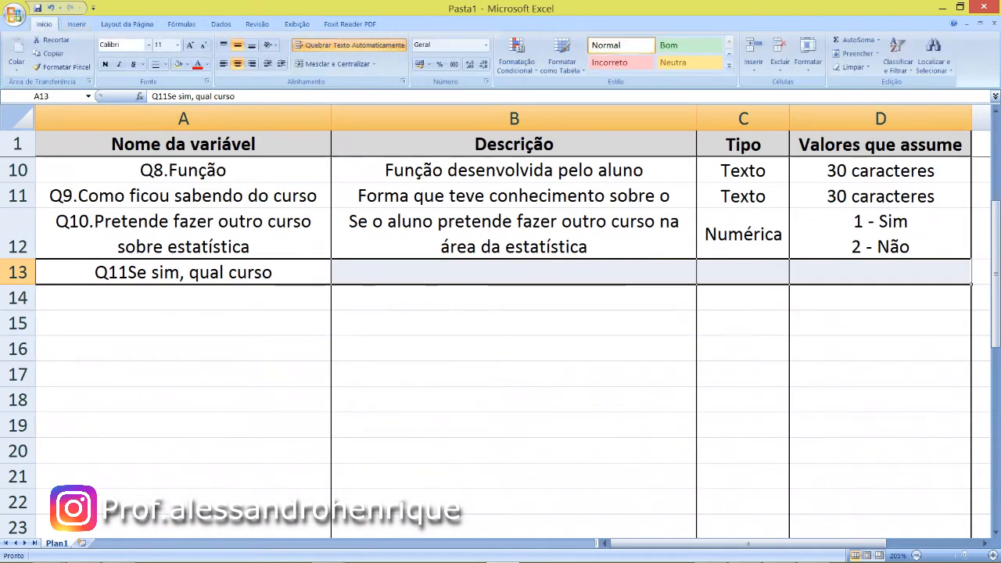
{"action": "left_click", "coordinate": [178, 64]}
{"action": "key", "text": "Left"}
{"action": "key", "text": "Down"}
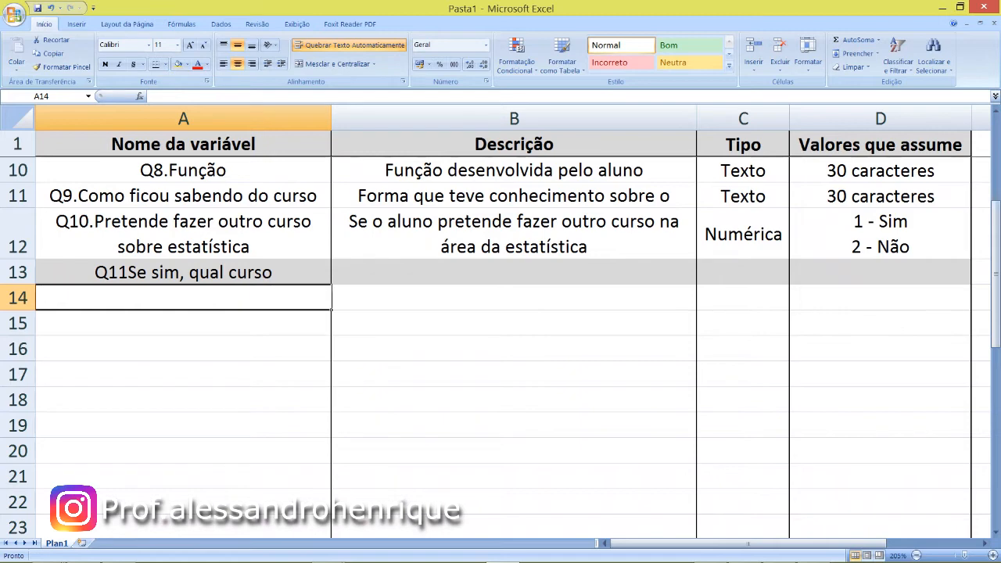
- Enter the variable name "Q11.1Análise Básica de Estatística" in cell A14
{"action": "key", "text": "Down"}
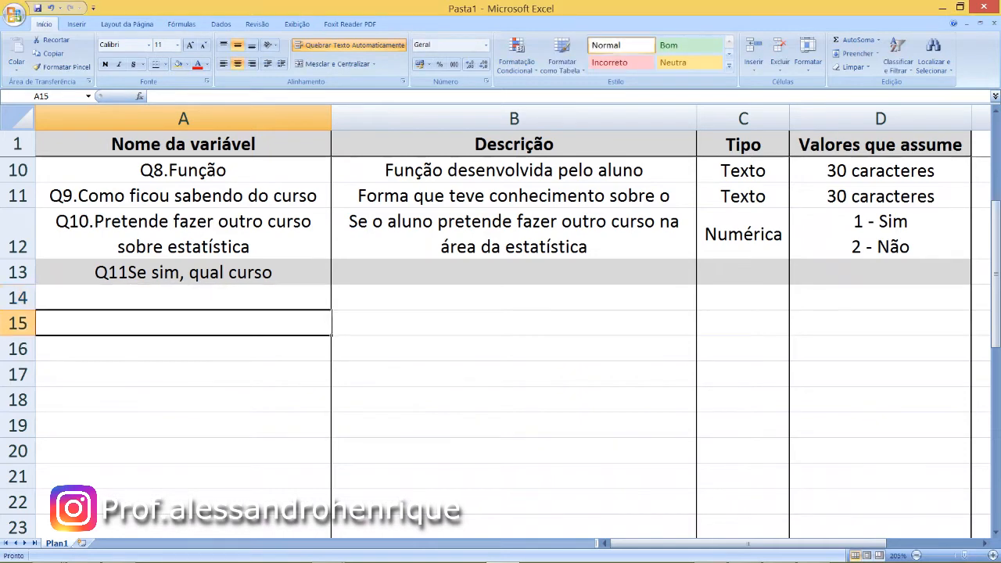
{"action": "key", "text": "Up"}
{"action": "key", "text": "F2"}
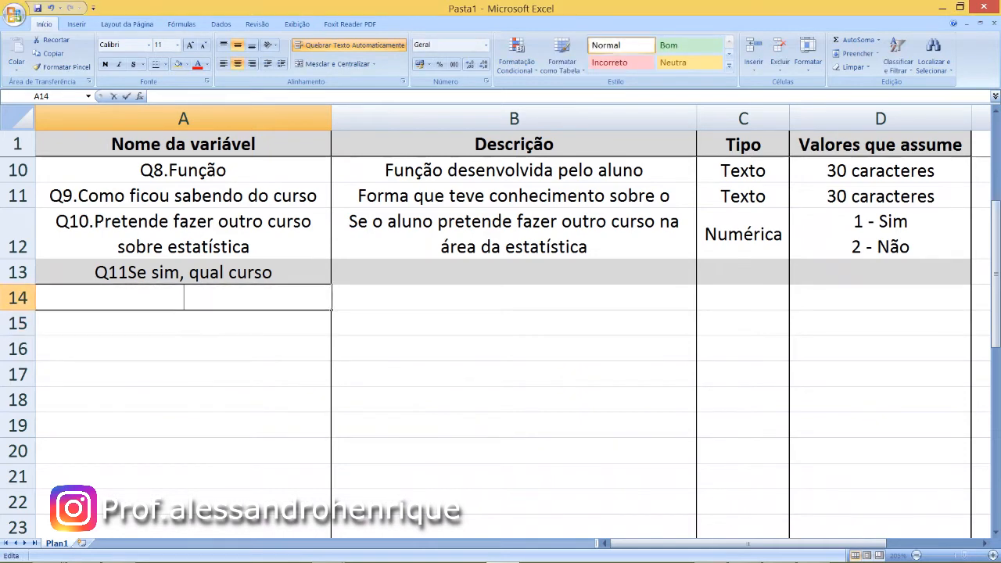
{"action": "type", "text": "Q11.1Análse"}
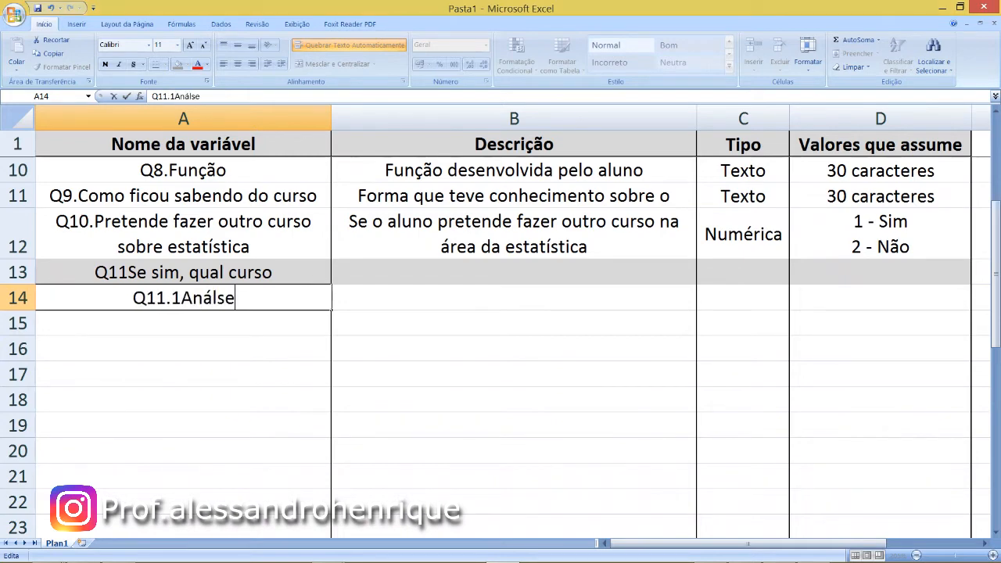
{"action": "key", "text": "BackSpace"}
{"action": "type", "text": "ise Básica "}
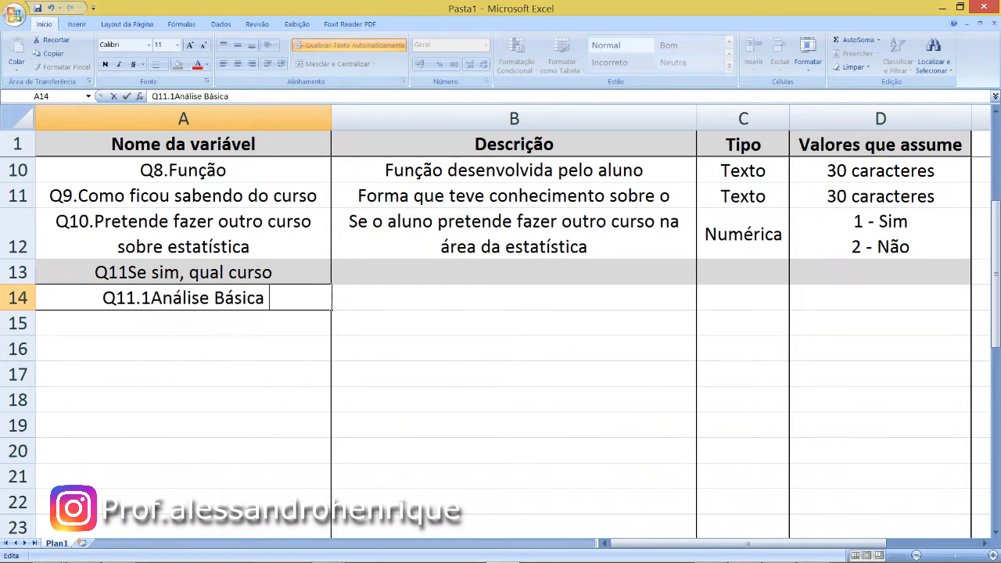
{"action": "type", "text": "de Estatística"}
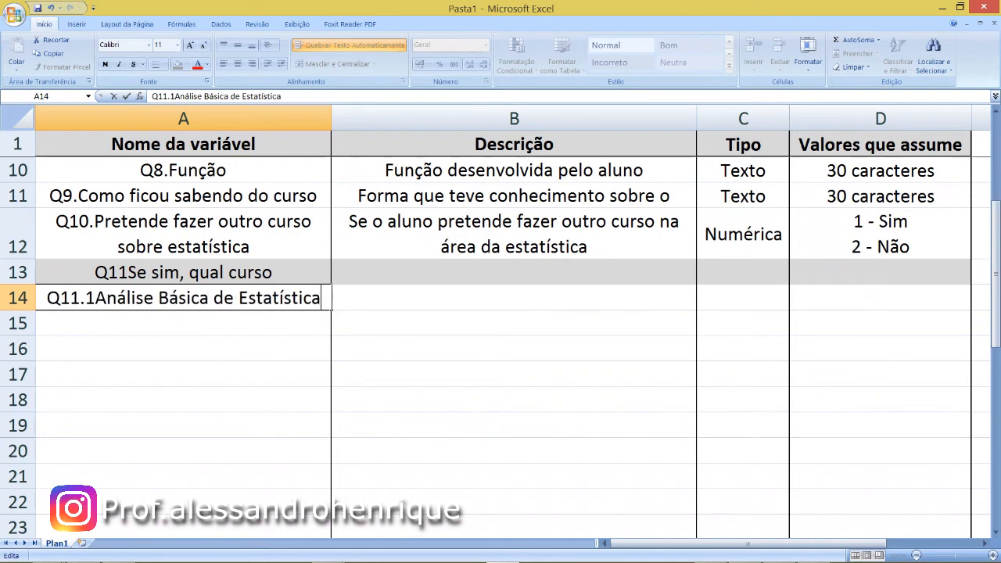
{"action": "key", "text": "Tab"}
- Enter the description "Se o aluno tem interesse de fazer ABE" for Q11.1 in cell B14
{"action": "type", "text": "Se o aluno"}
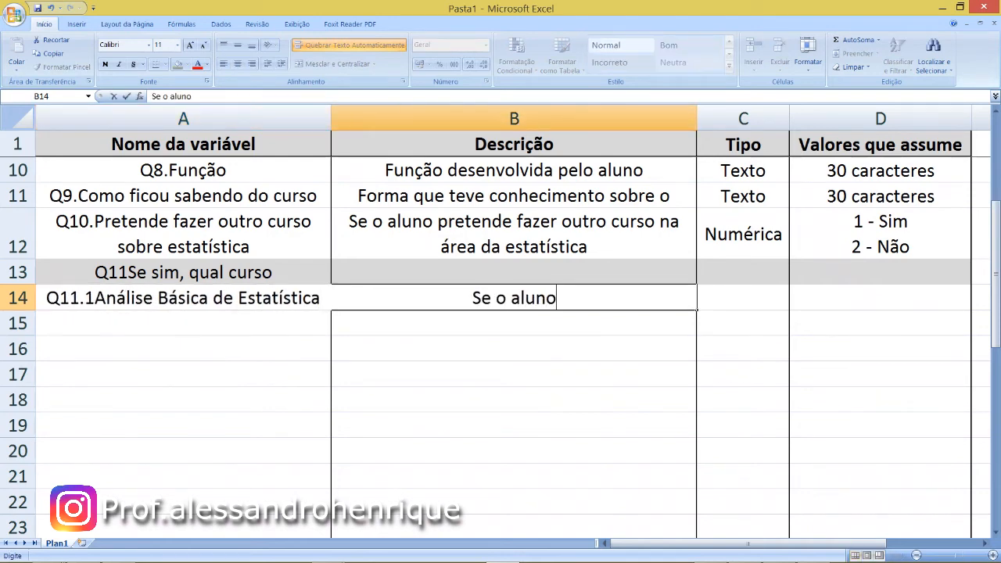
{"action": "type", "text": " tem itere"}
{"action": "key", "text": "BackSpace"}
{"action": "key", "text": "BackSpace"}
{"action": "key", "text": "BackSpace"}
{"action": "key", "text": "BackSpace"}
{"action": "type", "text": "nteresse de"}
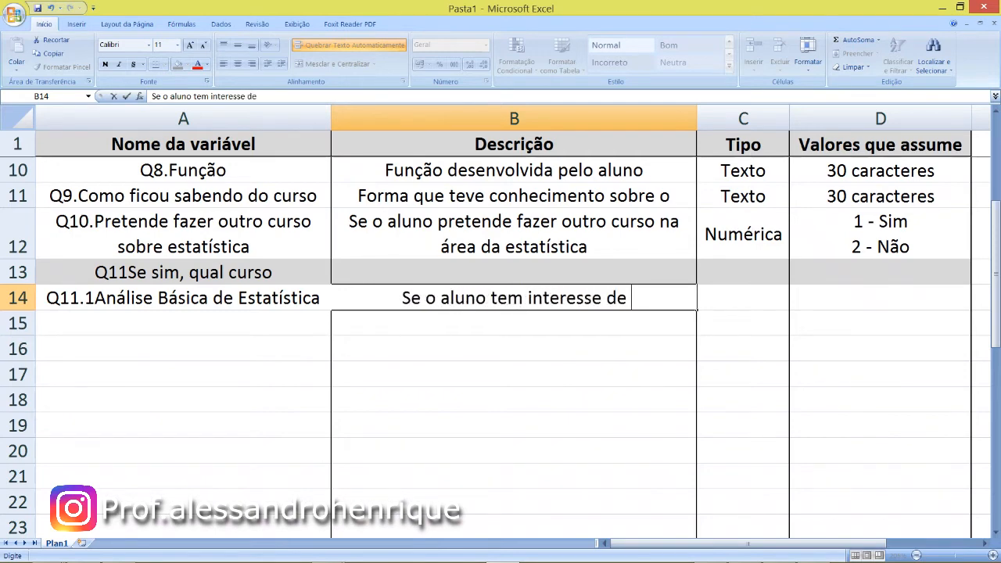
{"action": "type", "text": " fazer A"}
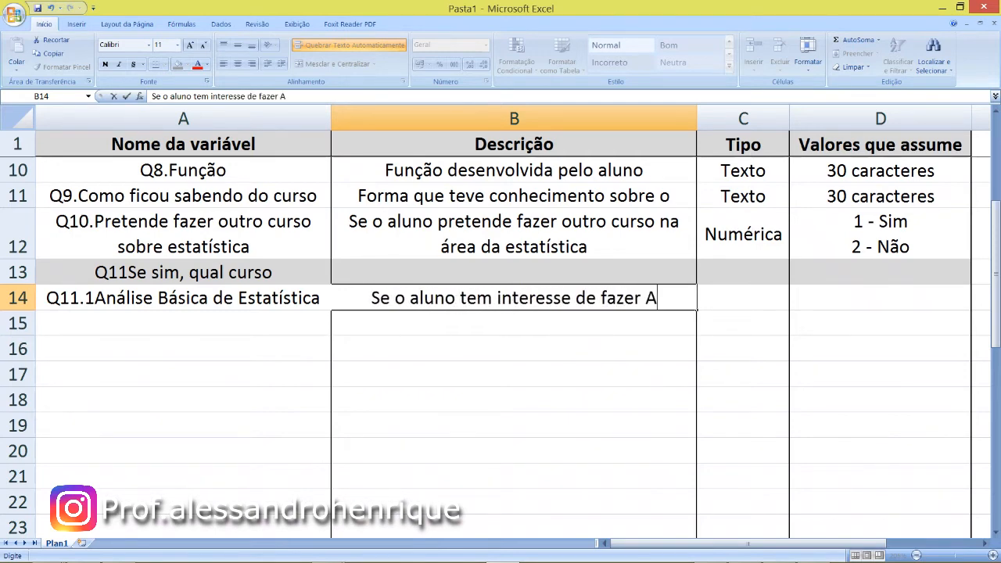
{"action": "type", "text": "BE"}
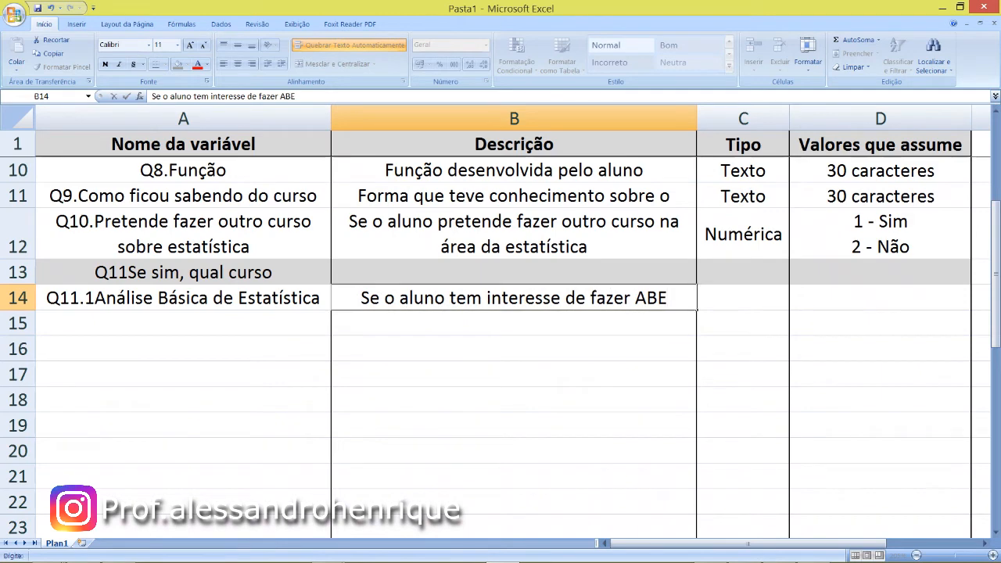
{"action": "key", "text": "Tab"}
- Set the Q11.1 type to "Numérica" in C14 and its values to "1 - Sim" and "2 - Não" on separate lines in D14
{"action": "type", "text": "Numérica"}
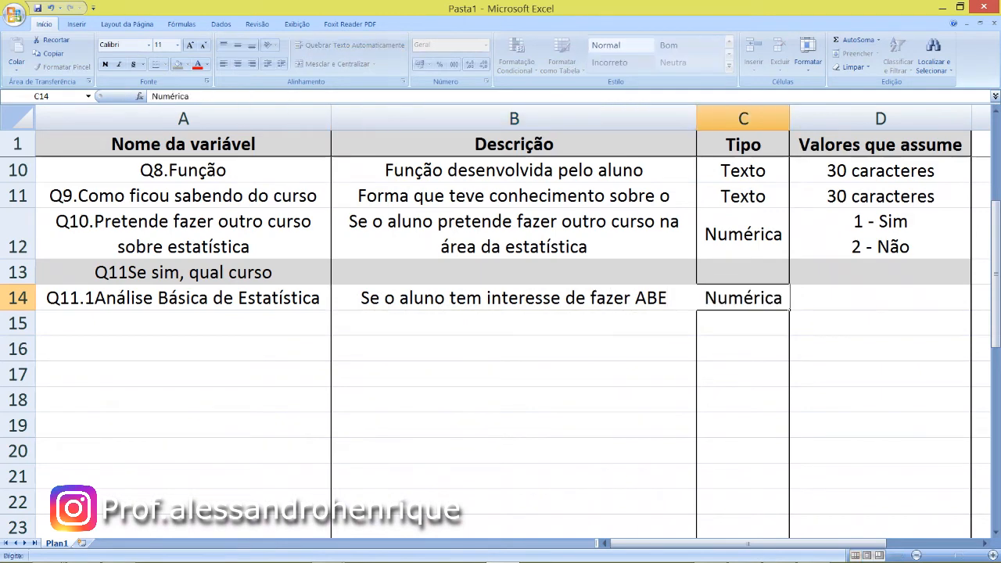
{"action": "key", "text": "Tab"}
{"action": "type", "text": "1"}
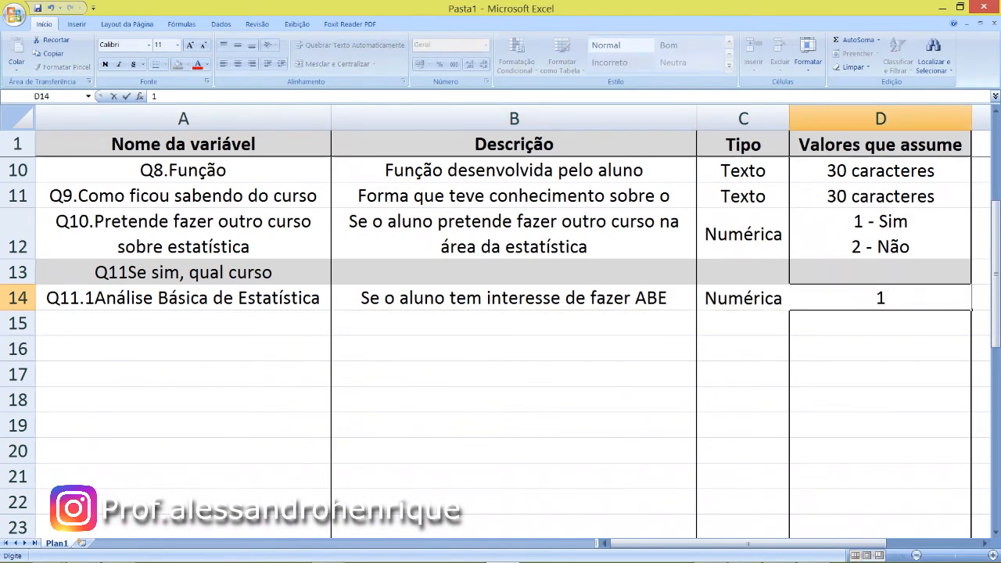
{"action": "type", "text": " -S"}
{"action": "key", "text": "BackSpace"}
{"action": "type", "text": "S"}
{"action": "key", "text": "BackSpace"}
{"action": "type", "text": "Si"}
{"action": "key", "text": "Return"}
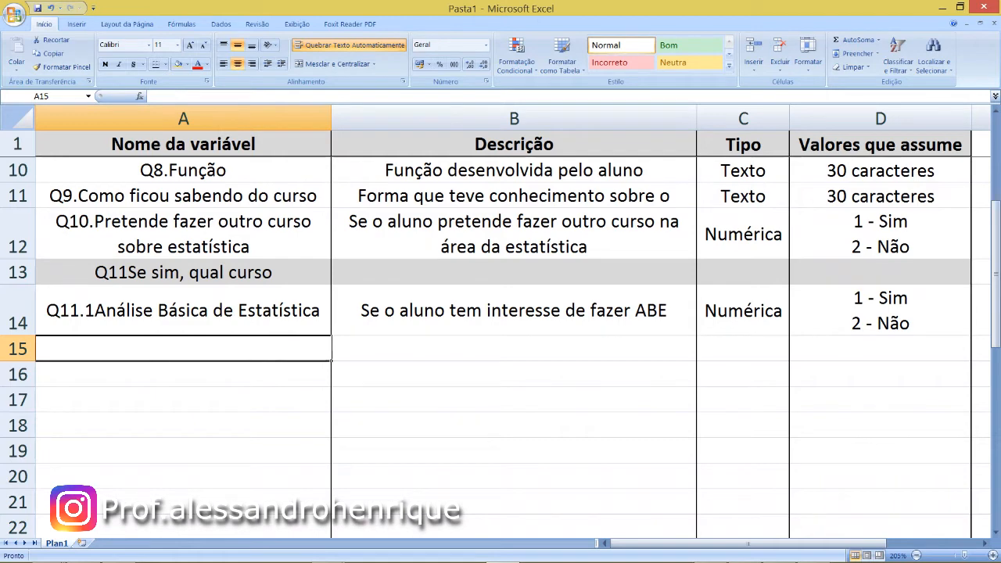
- Enter the variable name "Q11.2Análise de regressão linear" in cell A15
{"action": "type", "text": "Q11.2"}
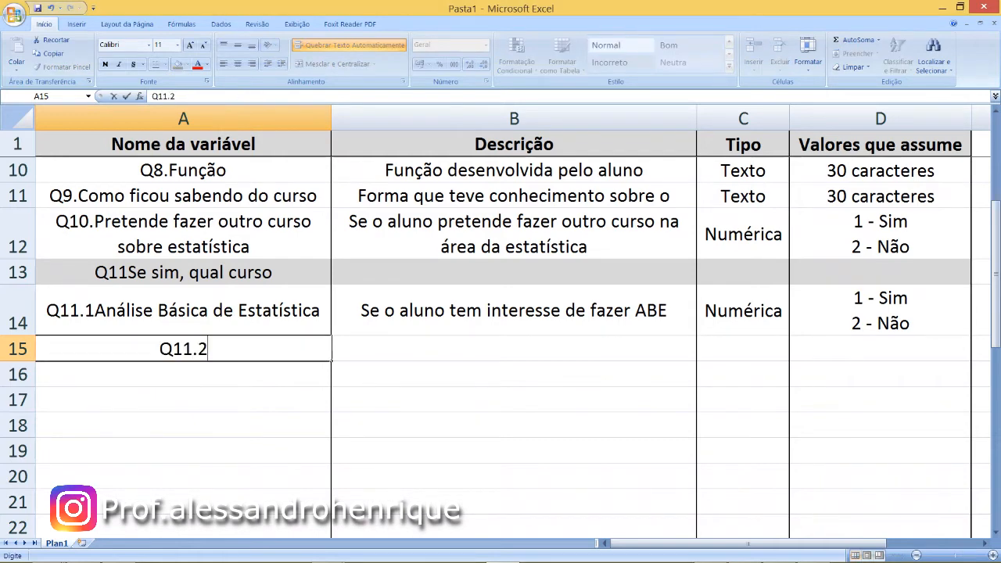
{"action": "type", "text": "Análise de regressão linear"}
{"action": "key", "text": "Return"}
- Capitalise the last two words of the Q11.2 name in A15 so it reads "Q11.2Análise de Regressão Linear"
{"action": "key", "text": "Up"}
{"action": "key", "text": "F2"}
{"action": "key", "text": "Left"}
{"action": "key", "text": "Left"}
{"action": "key", "text": "Left"}
{"action": "key", "text": "Left"}
{"action": "key", "text": "Left"}
{"action": "key", "text": "Left"}
{"action": "key", "text": "Left"}
{"action": "key", "text": "Left"}
{"action": "key", "text": "Left"}
{"action": "key", "text": "Left"}
{"action": "key", "text": "Left"}
{"action": "key", "text": "Left"}
{"action": "key", "text": "Left"}
{"action": "key", "text": "Left"}
{"action": "key", "text": "Left"}
{"action": "key", "text": "Left"}
{"action": "type", "text": "R"}
{"action": "key", "text": "Right"}
{"action": "key", "text": "Right"}
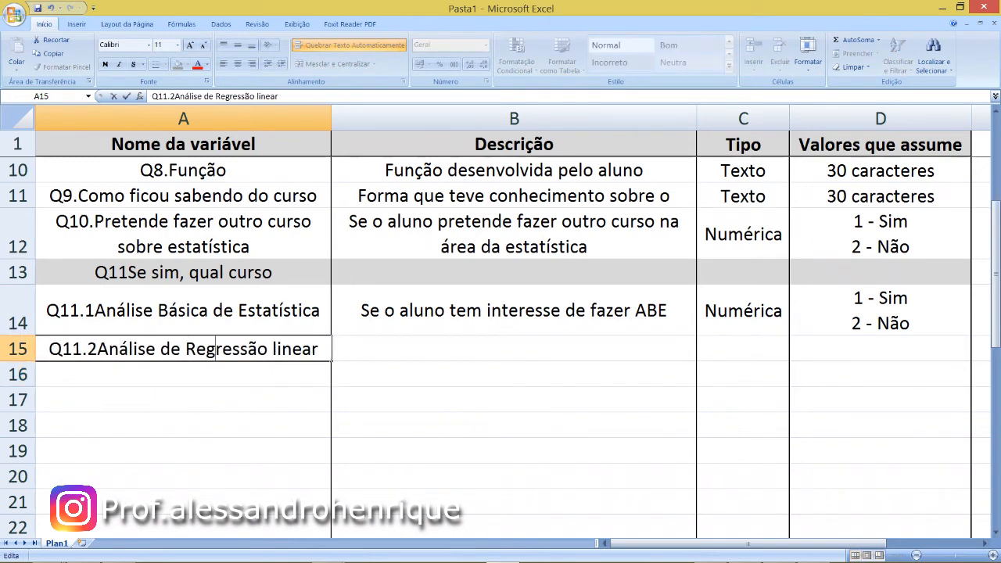
{"action": "key", "text": "shift+Right"}
{"action": "type", "text": "L"}
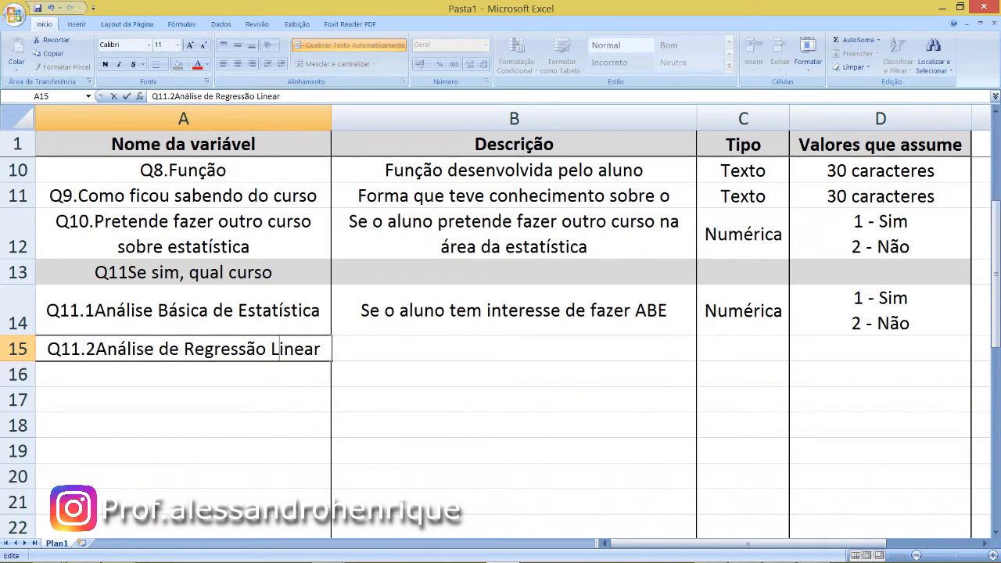
{"action": "key", "text": "Tab"}
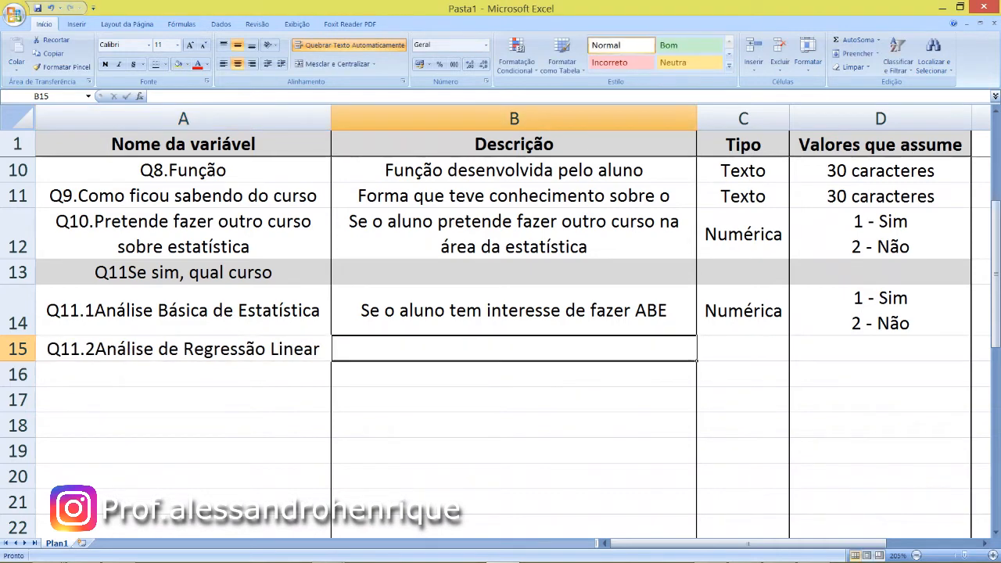
- Copy the Q11.1 description from B14 into B15 and replace the course acronym with "ARL"
{"action": "type", "text": "S"}
{"action": "key", "text": "Escape"}
{"action": "key", "text": "Up"}
{"action": "key", "text": "ctrl+c"}
{"action": "key", "text": "Down"}
{"action": "key", "text": "ctrl+v"}
{"action": "key", "text": "Escape"}
{"action": "key", "text": "F2"}
{"action": "key", "text": "BackSpace"}
{"action": "key", "text": "BackSpace"}
{"action": "key", "text": "BackSpace"}
{"action": "type", "text": "ARL"}
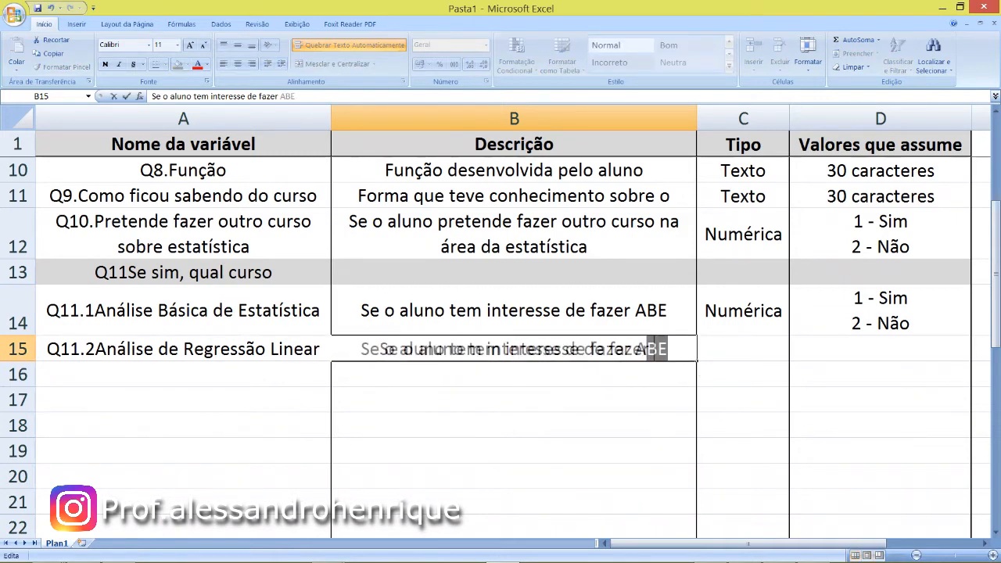
{"action": "key", "text": "Tab"}
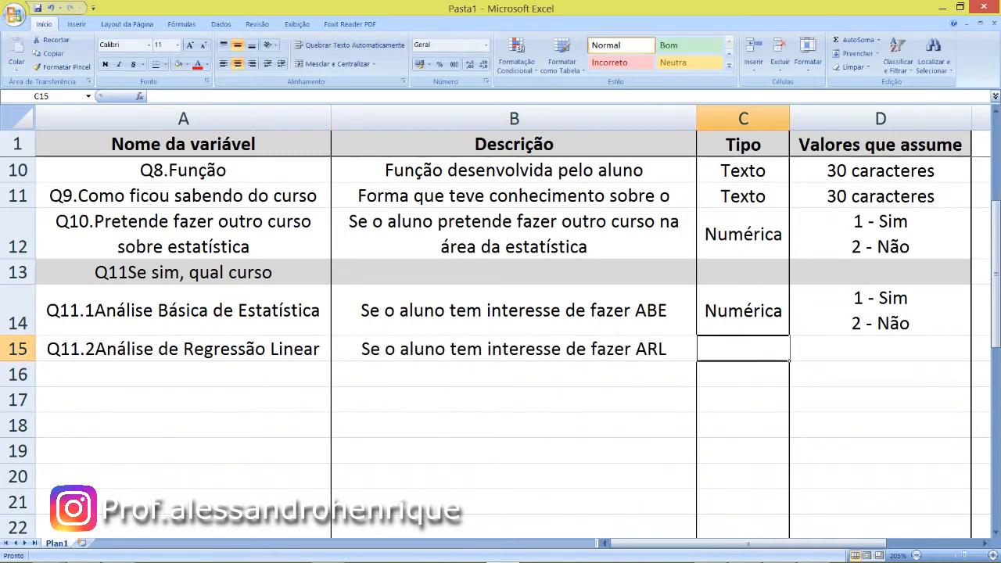
- Copy the Q11.1 type and assumed values from C14 and D14 into C15 and D15 for Q11.2
{"action": "key", "text": "Up"}
{"action": "key", "text": "ctrl+c"}
{"action": "key", "text": "Down"}
{"action": "key", "text": "ctrl+v"}
{"action": "key", "text": "Right"}
{"action": "key", "text": "Up"}
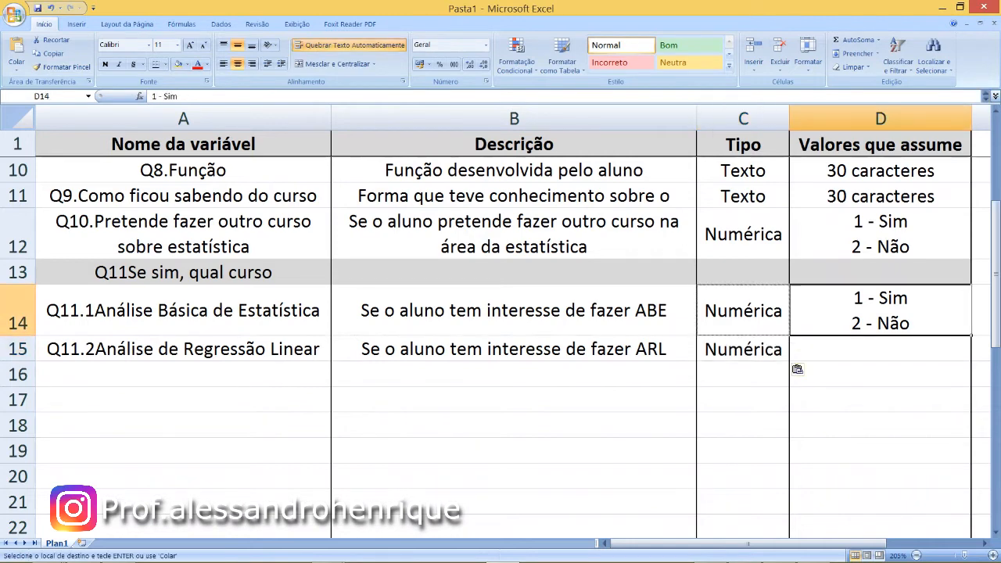
{"action": "key", "text": "ctrl+c"}
{"action": "key", "text": "Down"}
{"action": "key", "text": "ctrl+v"}
- Enter the variable name "Q11.3Cálculo de tamanho de amostra" in cell A16
{"action": "key", "text": "Down"}
{"action": "key", "text": "Left"}
{"action": "key", "text": "Left"}
{"action": "key", "text": "Left"}
{"action": "type", "text": "Q11"}
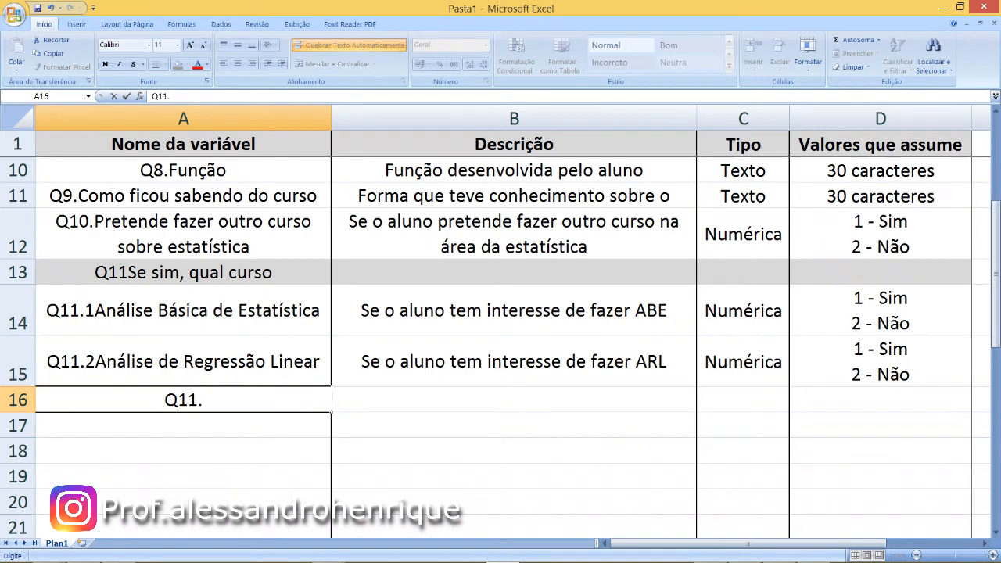
{"action": "type", "text": "3"}
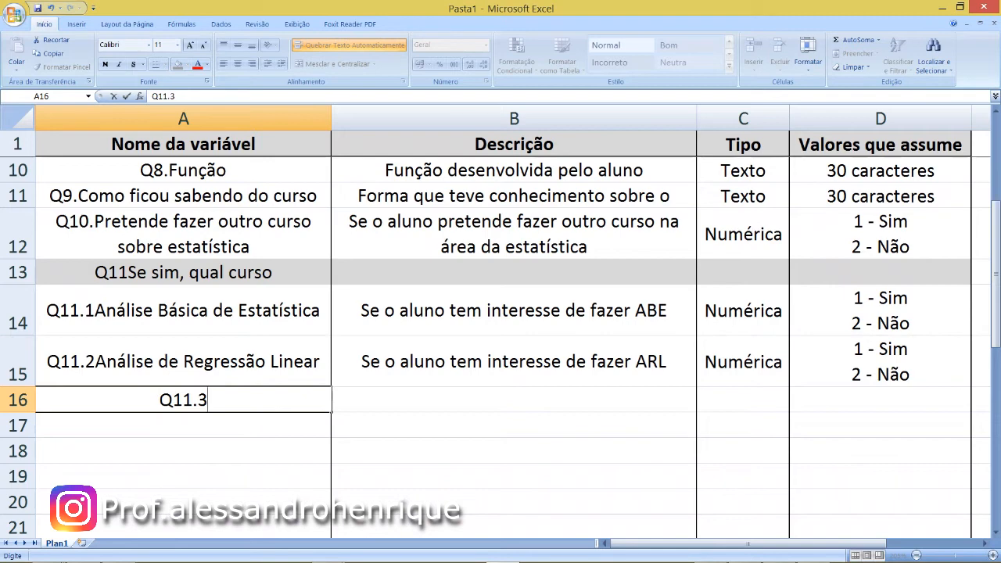
{"action": "type", "text": "C"}
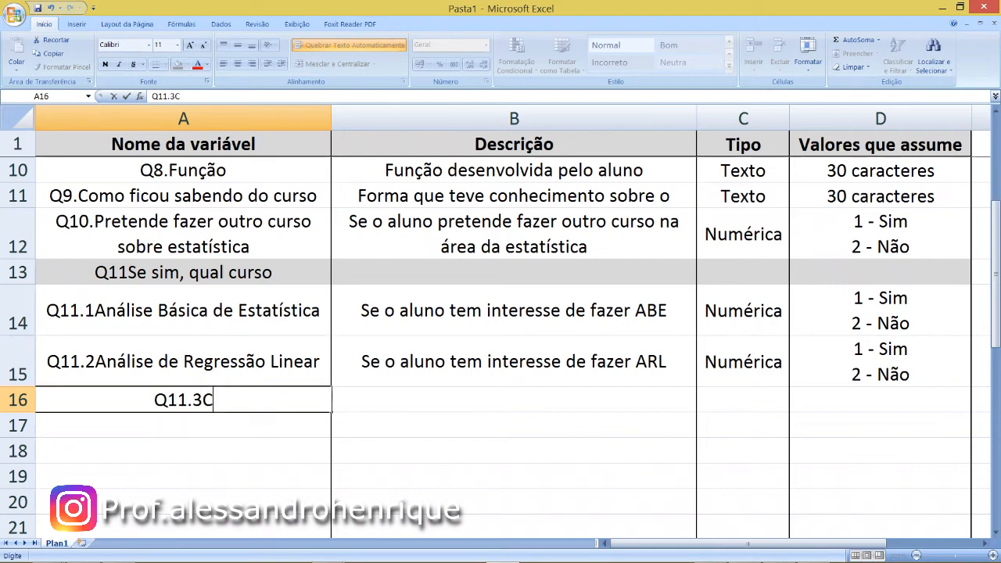
{"action": "type", "text": "álul"}
{"action": "key", "text": "BackSpace"}
{"action": "key", "text": "BackSpace"}
{"action": "type", "text": "culo"}
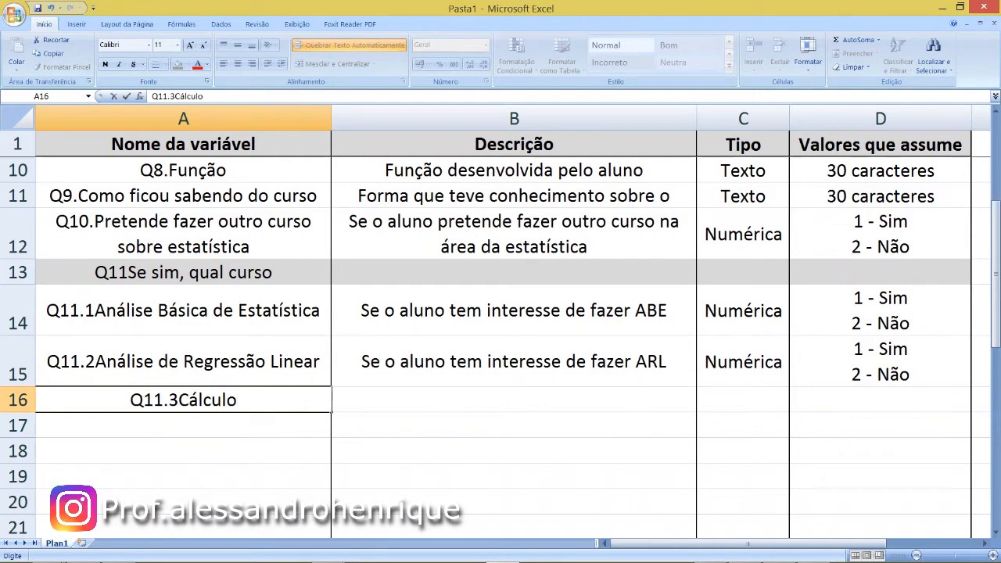
{"action": "type", "text": " de tama"}
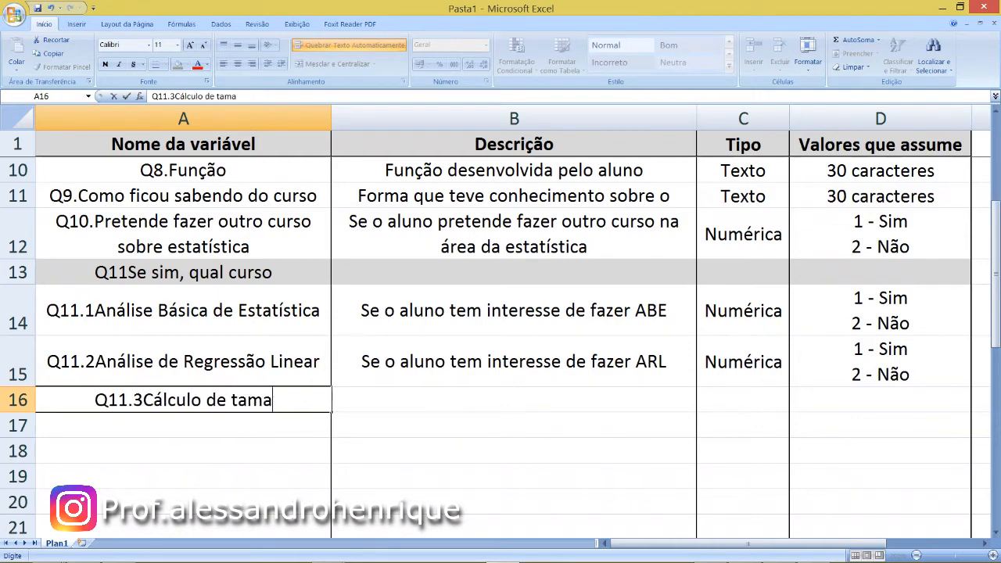
{"action": "type", "text": "nho de amostra"}
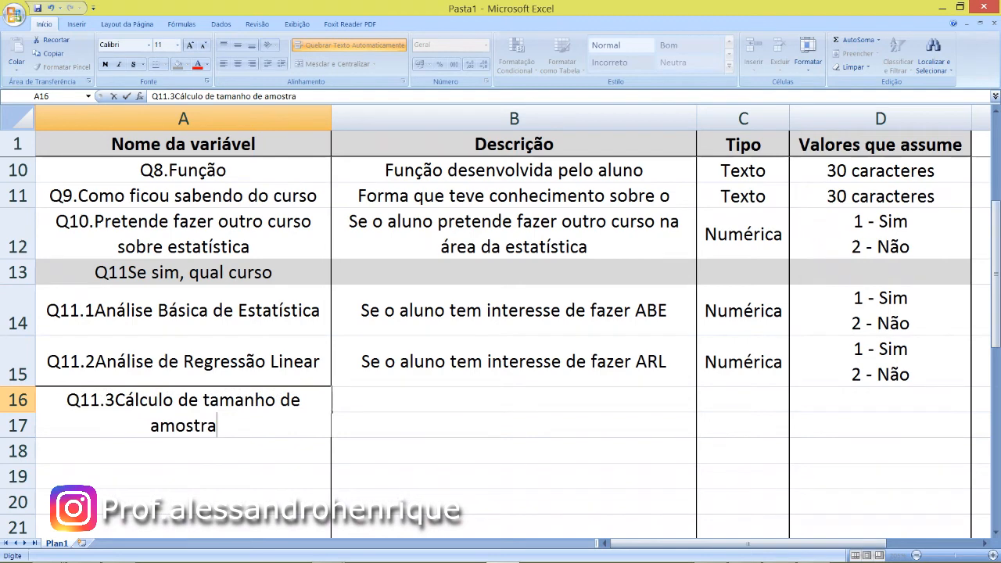
{"action": "key", "text": "Tab"}
- Copy the Q11.2 description from B15 into cell B16 for Q11.3
{"action": "key", "text": "Up"}
{"action": "key", "text": "ctrl+c"}
{"action": "key", "text": "Down"}
{"action": "key", "text": "ctrl+v"}
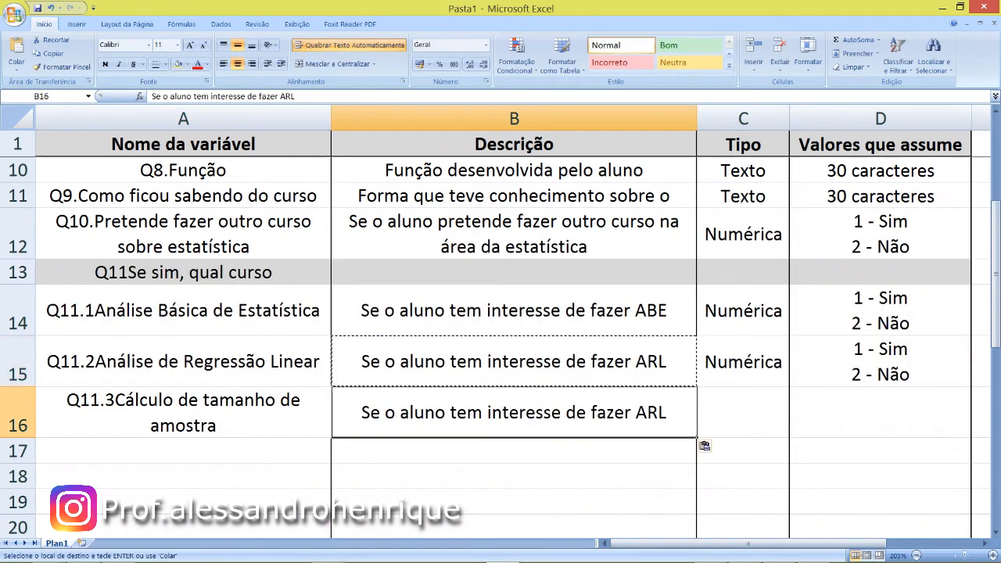
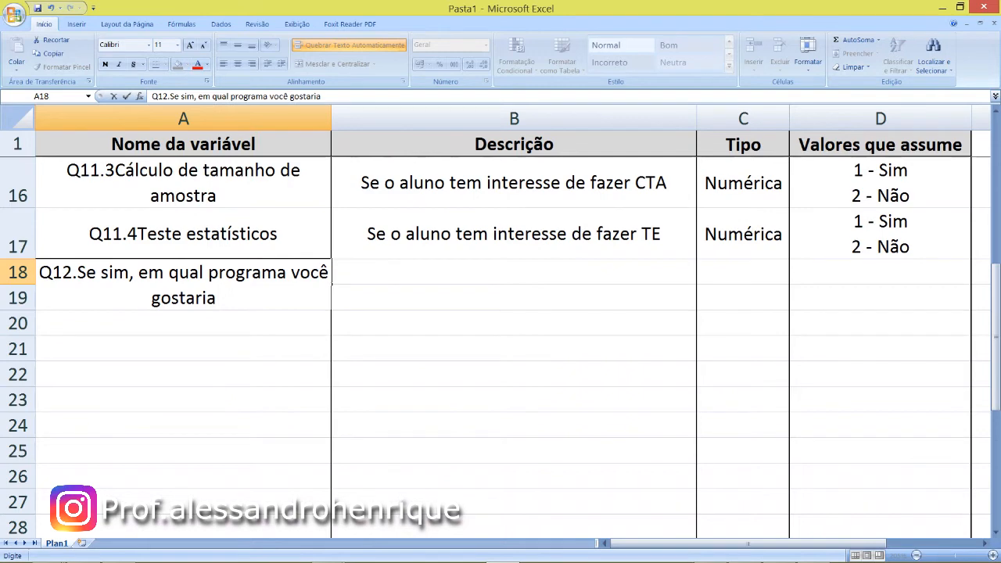
- Complete the question heading in cell A18 as "Q12.Se sim, em qual programa você gostaria de aprender"
{"action": "type", "text": "de aprender a"}
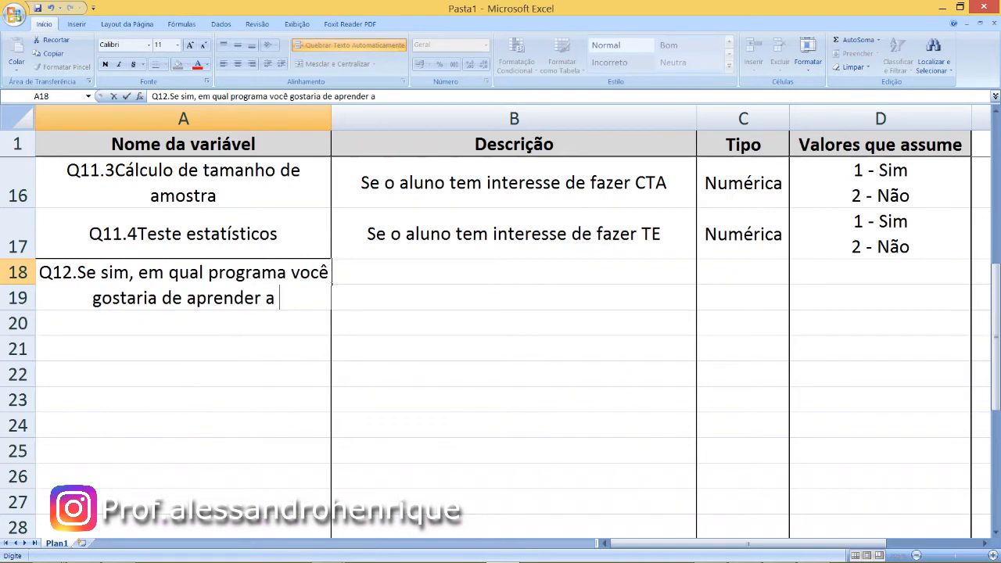
{"action": "key", "text": "BackSpace"}
{"action": "key", "text": "BackSpace"}
{"action": "key", "text": "BackSpace"}
{"action": "key", "text": "Tab"}
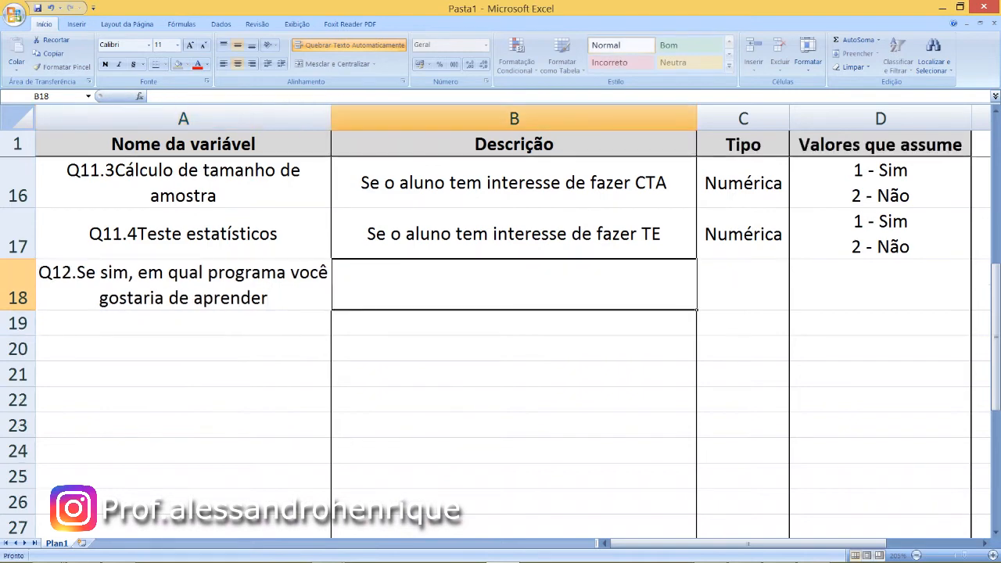
- Shade the Q12 heading row from A18 to D18 with the grey fill colour
{"action": "key", "text": "Left"}
{"action": "key", "text": "shift+Right"}
{"action": "key", "text": "shift+Right"}
{"action": "key", "text": "shift+Right"}
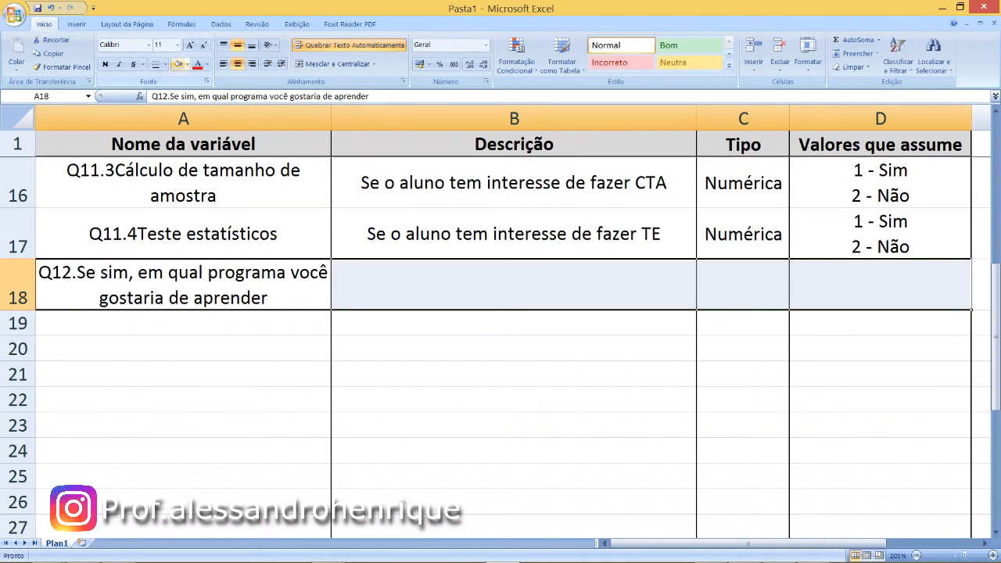
{"action": "left_click", "coordinate": [179, 64]}
{"action": "key", "text": "Down"}
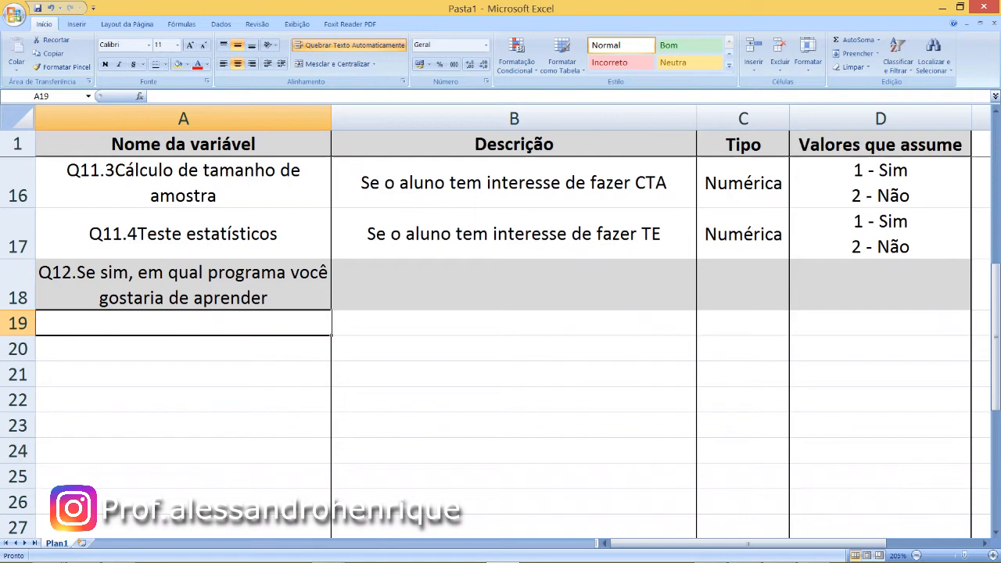
- Enter the variable name "Q12.1SPSS" in cell A19
{"action": "type", "text": "Q12.1"}
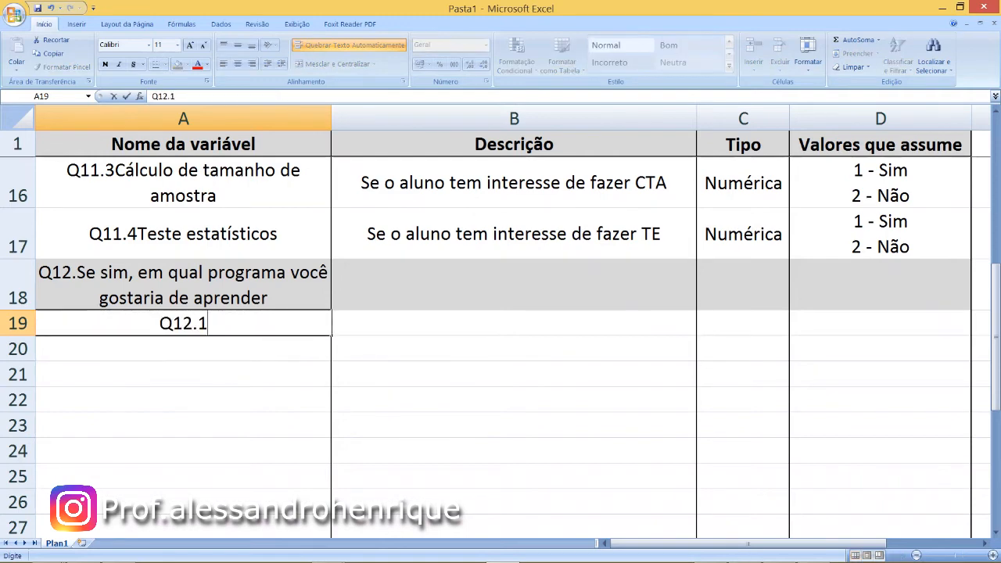
{"action": "type", "text": "SPSS"}
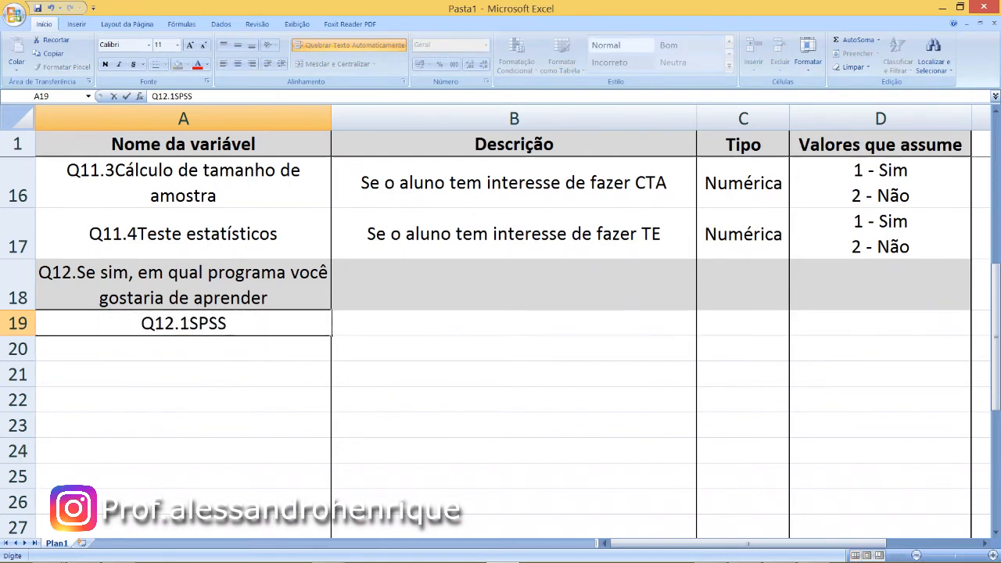
{"action": "key", "text": "Tab"}
- Enter the Q12.1 description "Se o aluno tem interesse e fazer o curso no programa SPSS" in cell B19
{"action": "type", "text": "Se"}
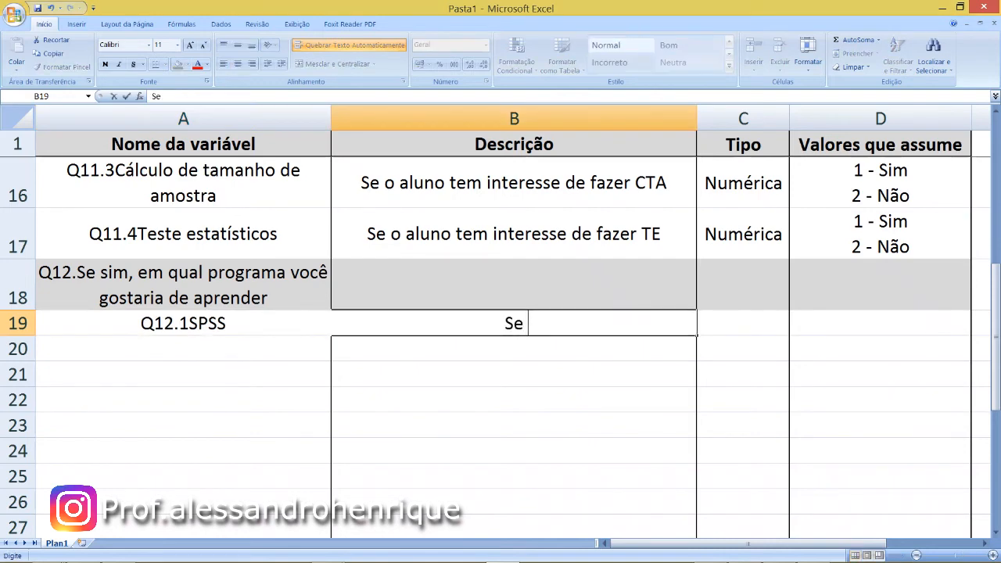
{"action": "type", "text": " o aluno tem interesse e fa"}
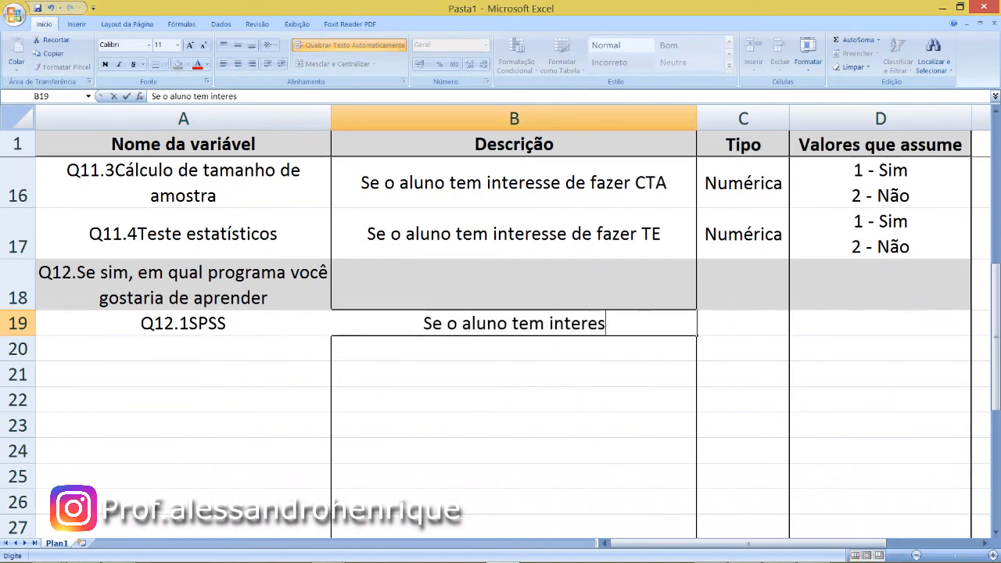
{"action": "key", "text": "BackSpace"}
{"action": "key", "text": "BackSpace"}
{"action": "type", "text": "fazer o curso no rpograma"}
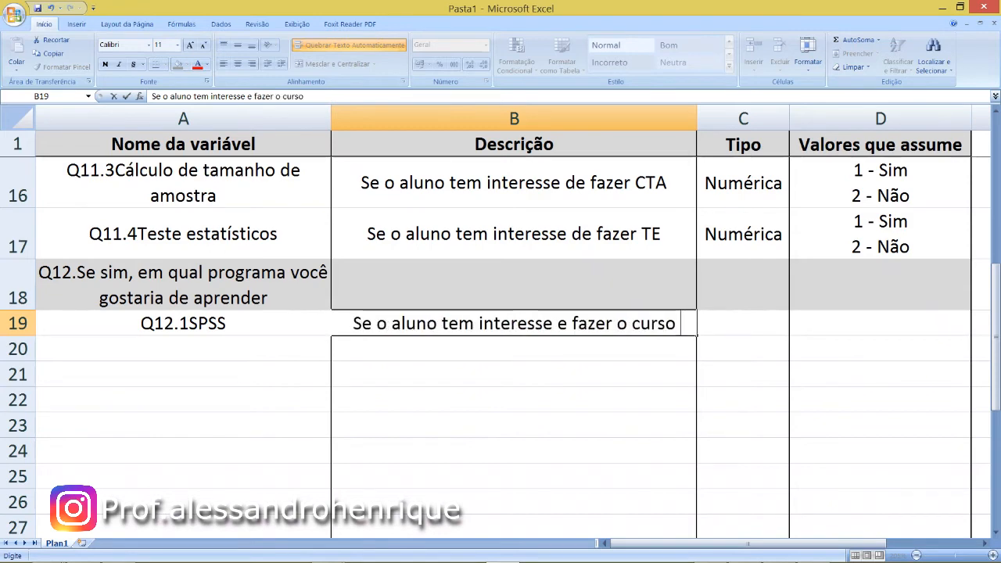
{"action": "key", "text": "BackSpace"}
{"action": "key", "text": "BackSpace"}
{"action": "key", "text": "BackSpace"}
{"action": "key", "text": "BackSpace"}
{"action": "key", "text": "BackSpace"}
{"action": "key", "text": "BackSpace"}
{"action": "key", "text": "BackSpace"}
{"action": "key", "text": "BackSpace"}
{"action": "key", "text": "BackSpace"}
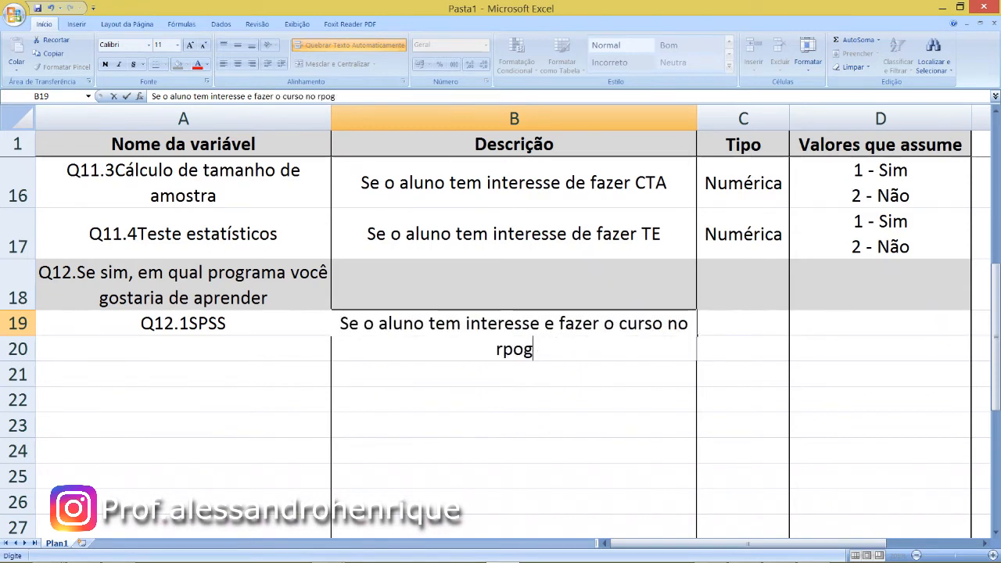
{"action": "type", "text": "programa SPSS"}
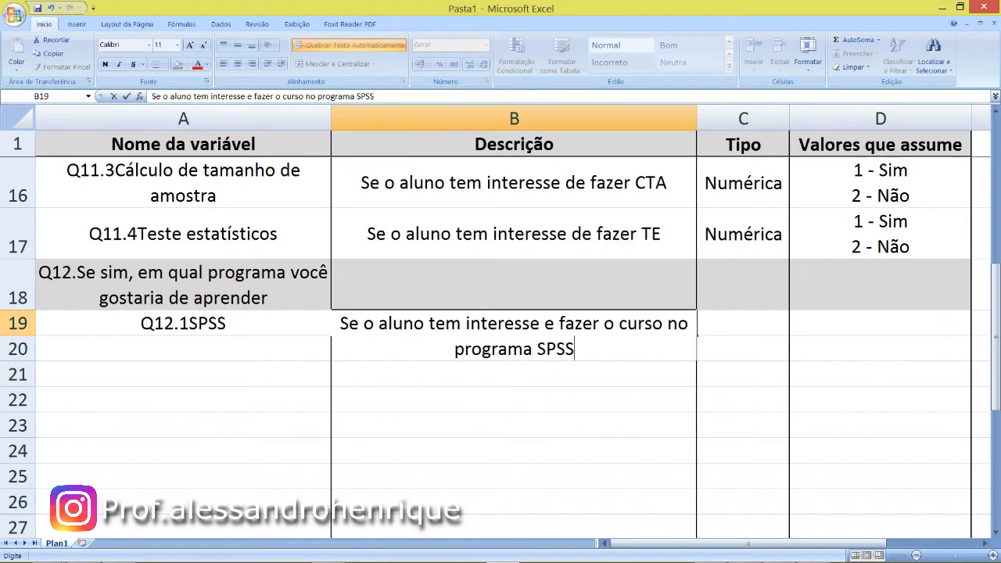
{"action": "key", "text": "Tab"}
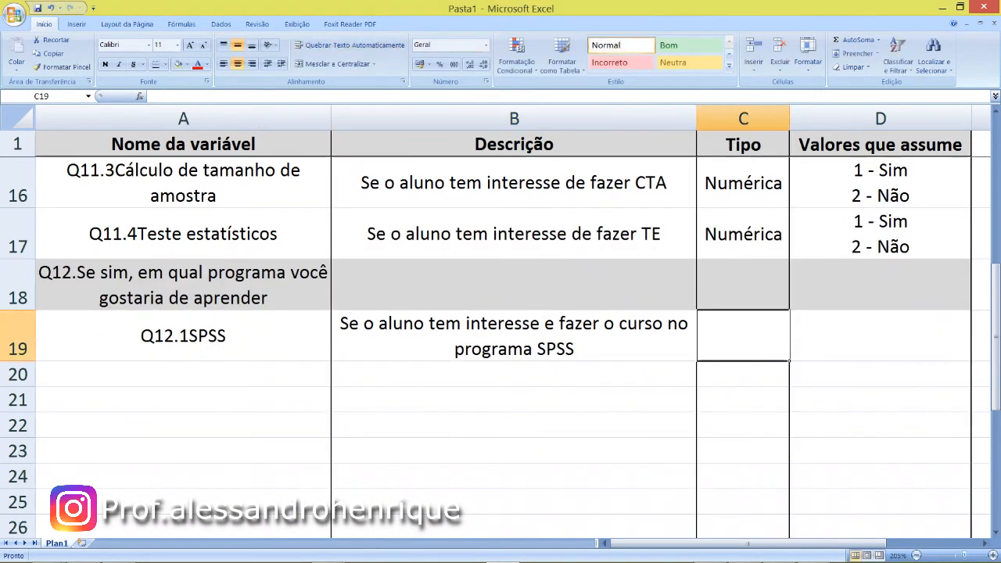
- Enter the type "Numérica" for Q12.1 in cell C19
{"action": "type", "text": "Numérica"}
{"action": "key", "text": "Tab"}
{"action": "type", "text": "Num"}
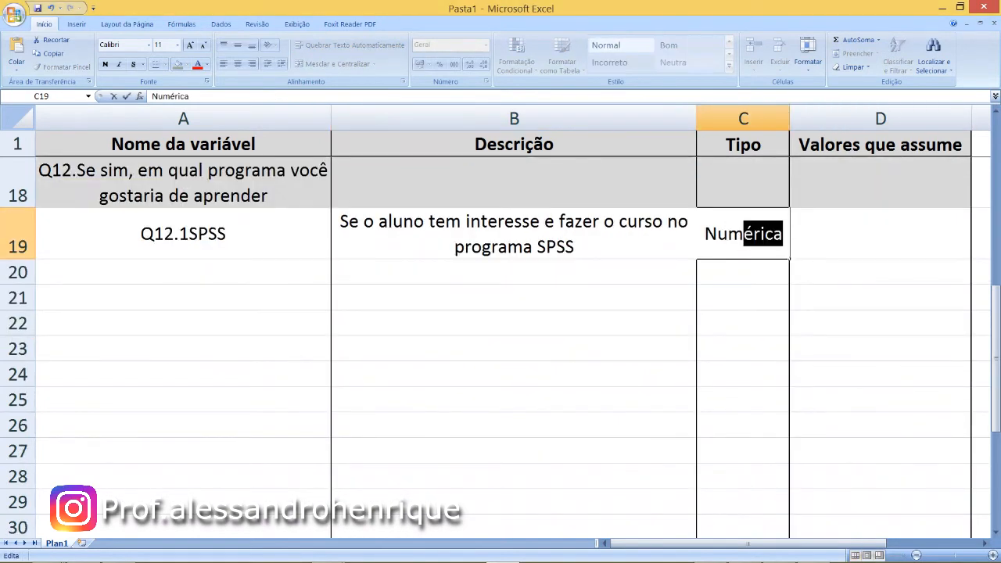
{"action": "type", "text": "édi"}
{"action": "key", "text": "BackSpace"}
{"action": "key", "text": "BackSpace"}
{"action": "type", "text": "dica"}
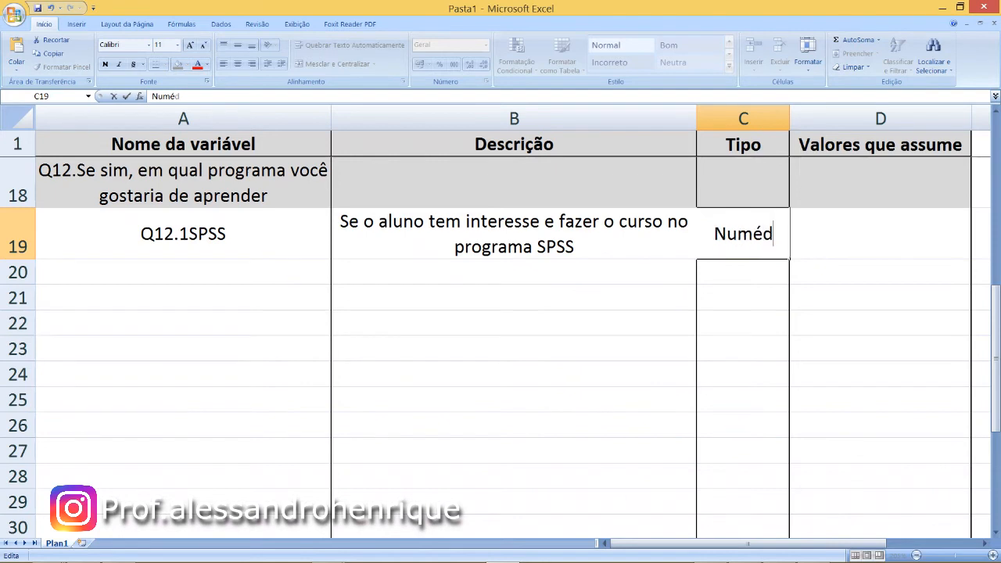
{"action": "key", "text": "BackSpace"}
{"action": "key", "text": "BackSpace"}
{"action": "key", "text": "BackSpace"}
{"action": "key", "text": "BackSpace"}
{"action": "type", "text": "rica"}
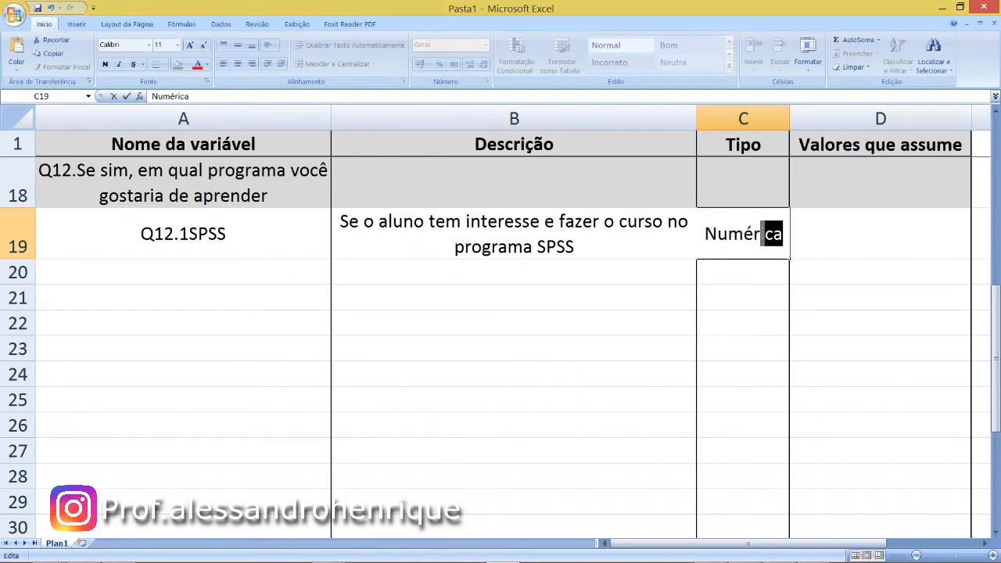
{"action": "key", "text": "Tab"}
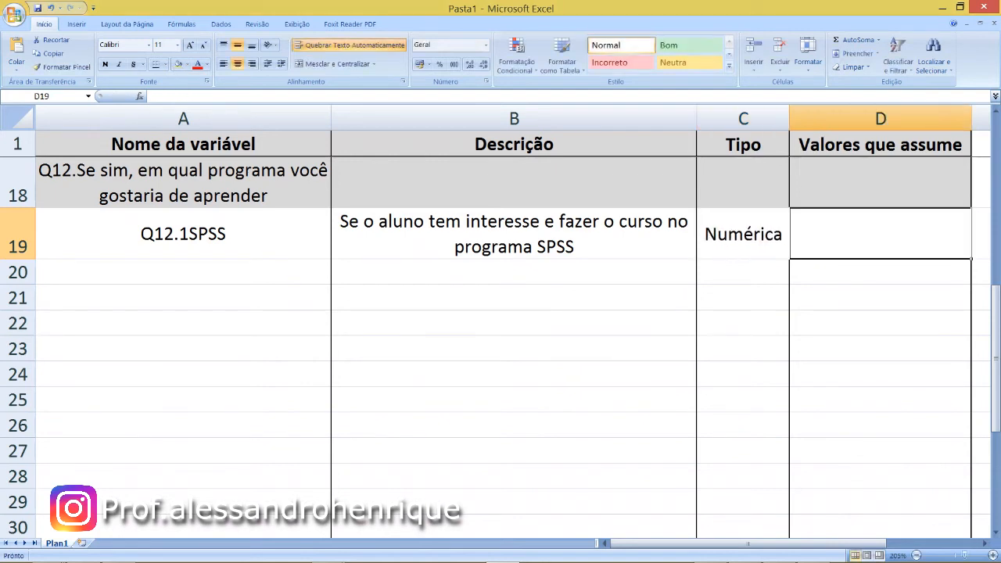
- Enter the Q12.1 assumed values "1- Sim", "2- Não" and "3- Não conheço" on separate lines in cell D19
{"action": "type", "text": "1"}
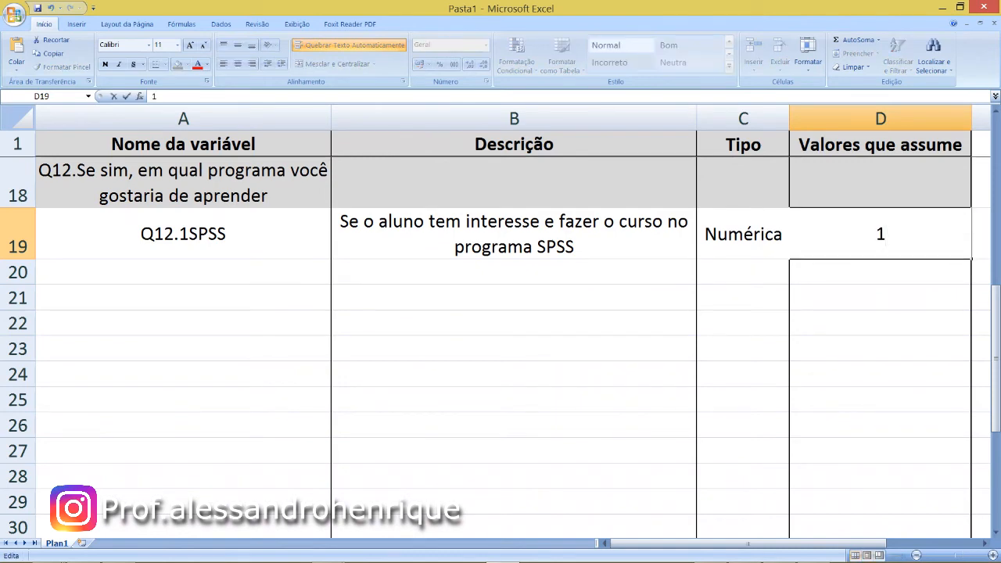
{"action": "type", "text": "- Sim"}
{"action": "key", "text": "alt+Return"}
{"action": "type", "text": "2"}
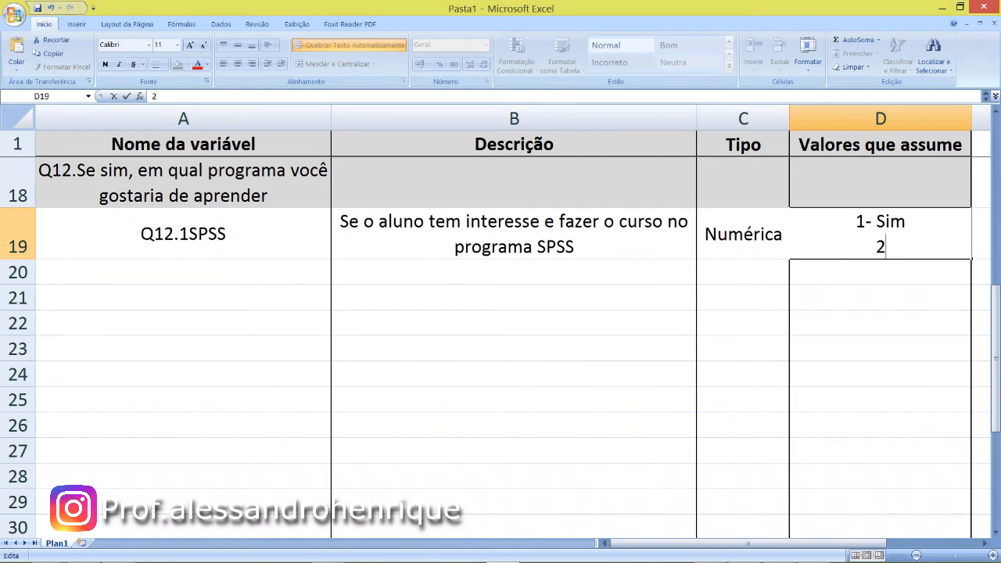
{"action": "type", "text": "- Nãoooo"}
{"action": "key", "text": "alt+Return"}
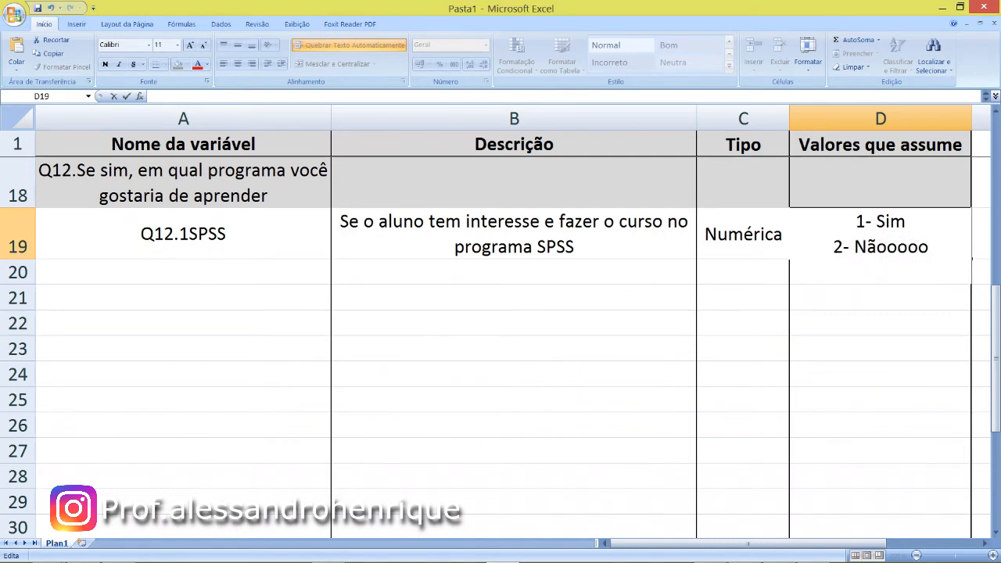
{"action": "key", "text": "BackSpace"}
{"action": "key", "text": "BackSpace"}
{"action": "key", "text": "BackSpace"}
{"action": "key", "text": "BackSpace"}
{"action": "key", "text": "BackSpace"}
{"action": "key", "text": "BackSpace"}
{"action": "key", "text": "alt+Return"}
{"action": "type", "text": "3- Nã"}
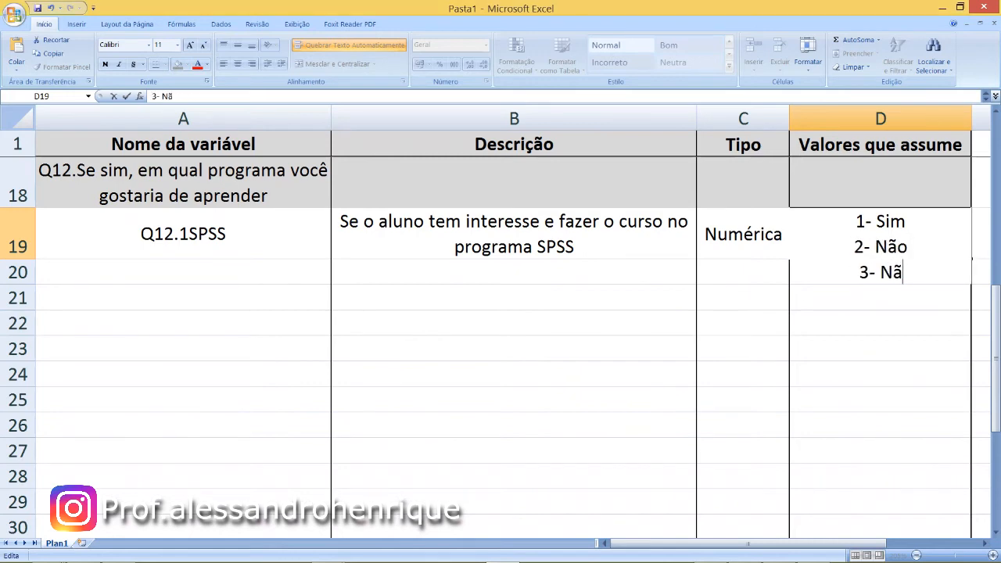
{"action": "type", "text": "o conheço"}
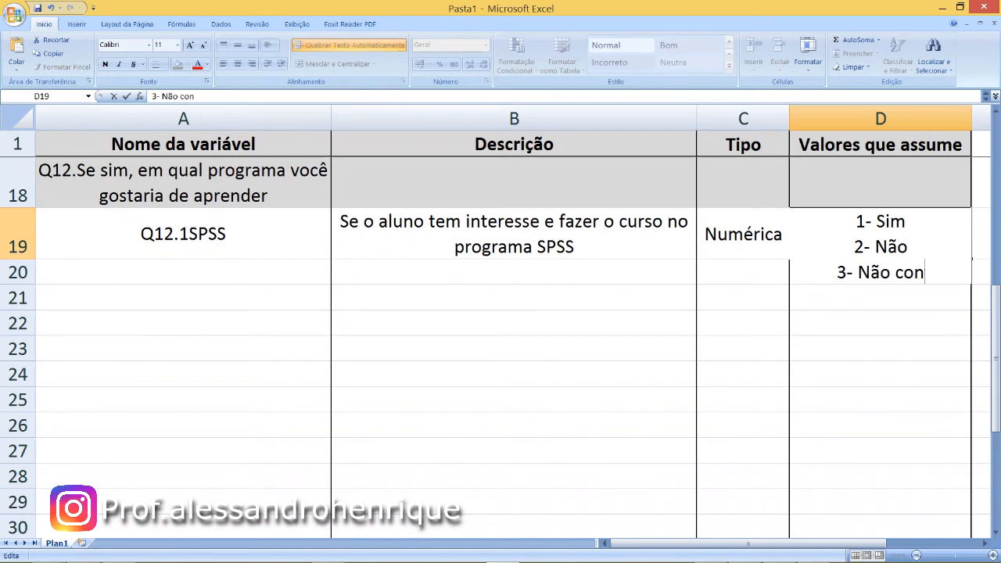
{"action": "key", "text": "Return"}
- Enter the variable name "Q12.2EPI INFO" in cell A20, without a space after the number
{"action": "key", "text": "Left"}
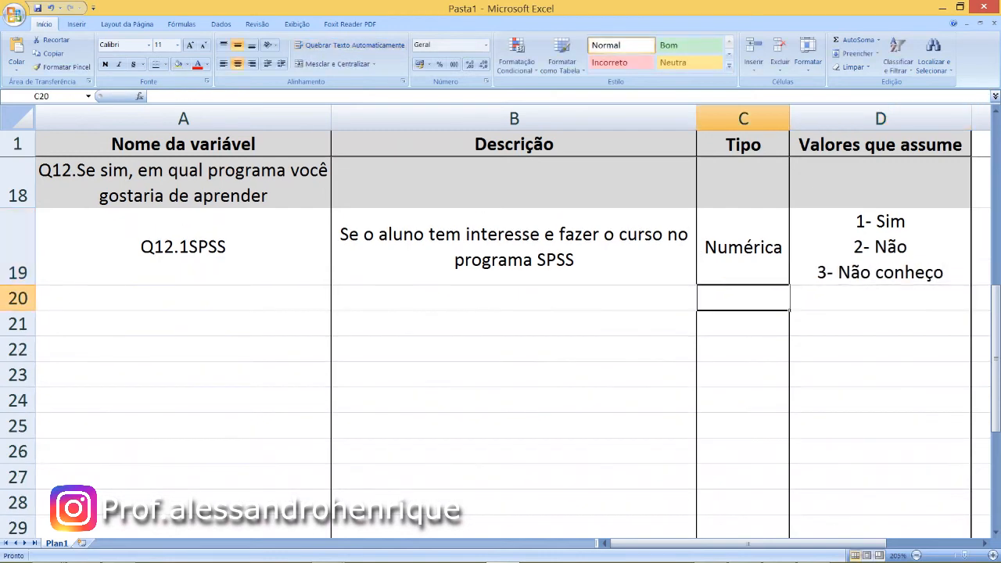
{"action": "key", "text": "Left"}
{"action": "key", "text": "Left"}
{"action": "key", "text": "Up"}
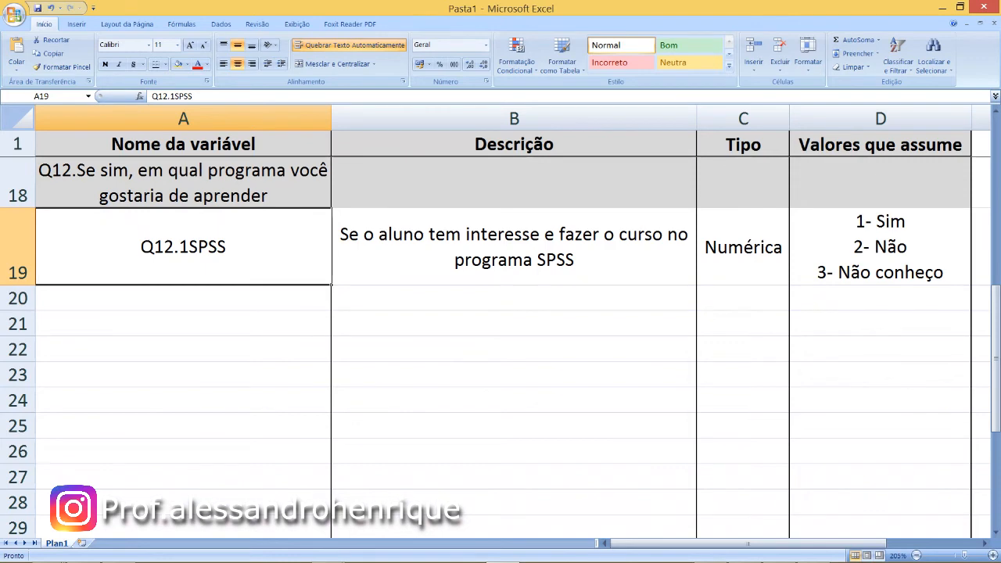
{"action": "key", "text": "Down"}
{"action": "type", "text": "Q12."}
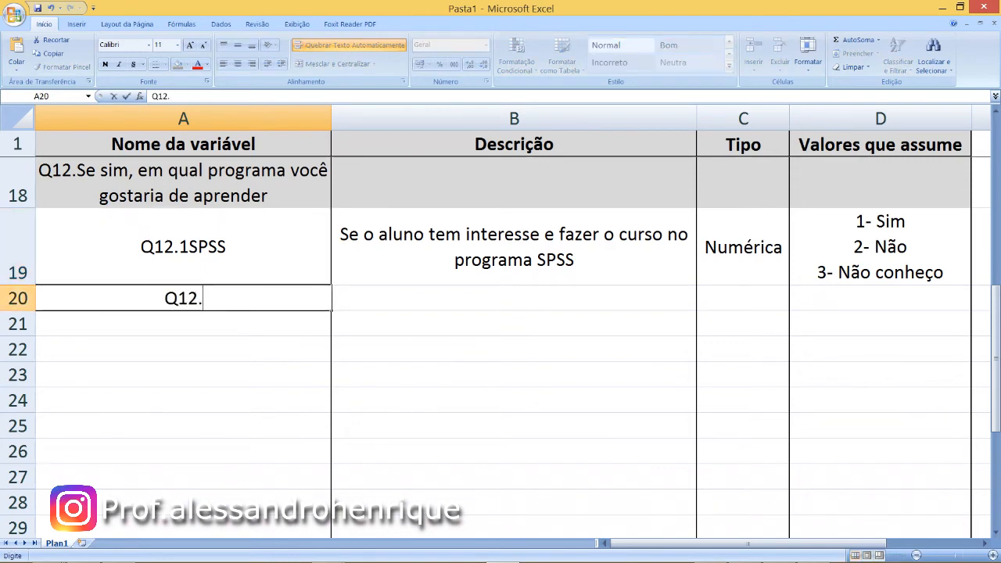
{"action": "type", "text": "2 E"}
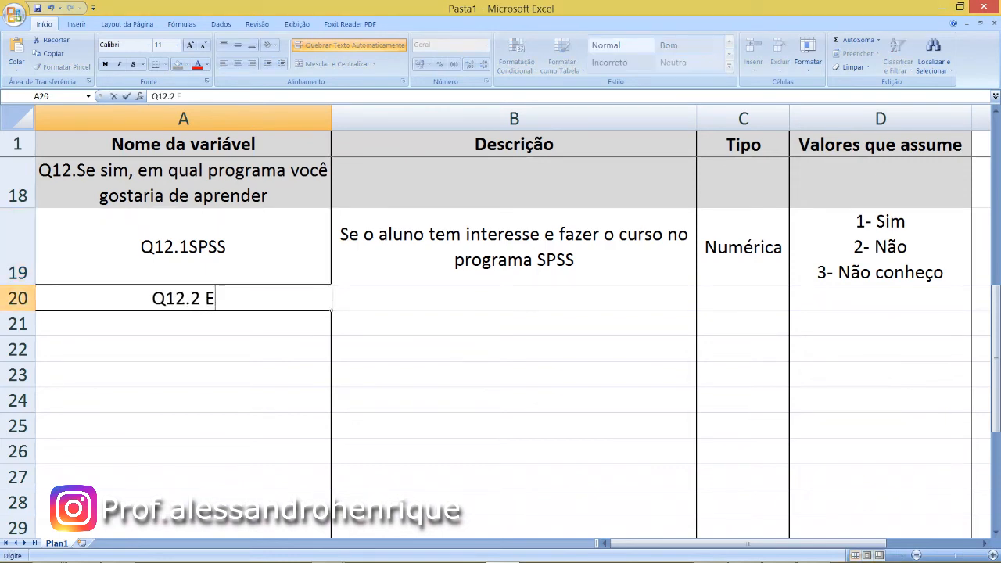
{"action": "type", "text": "PI INFO"}
{"action": "key", "text": "ctrl+Return"}
{"action": "key", "text": "Down"}
{"action": "key", "text": "Up"}
{"action": "key", "text": "F2"}
{"action": "key", "text": "Left"}
{"action": "key", "text": "Left"}
{"action": "key", "text": "Left"}
{"action": "key", "text": "Left"}
{"action": "key", "text": "Left"}
{"action": "key", "text": "Left"}
{"action": "key", "text": "Left"}
{"action": "key", "text": "Left"}
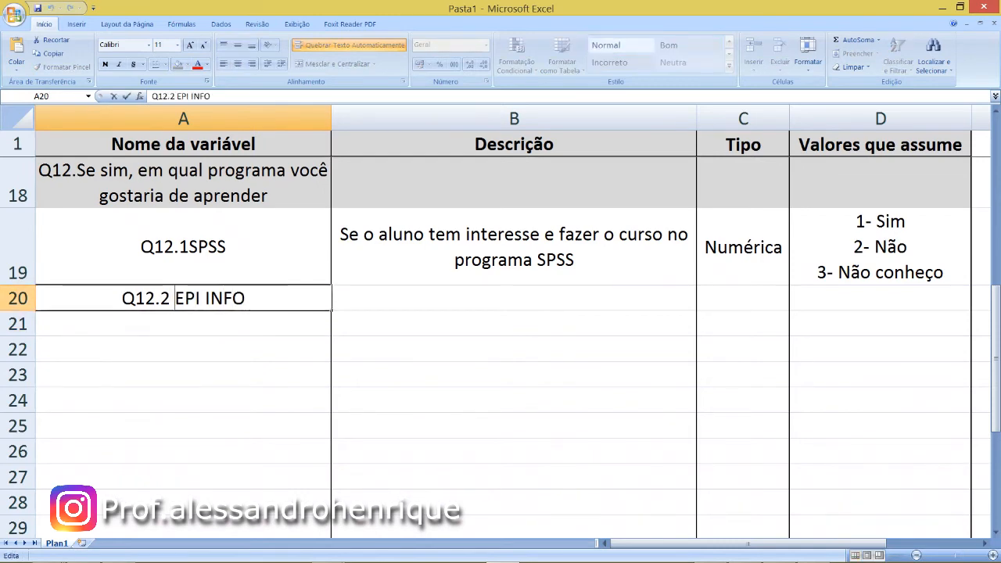
{"action": "key", "text": "BackSpace"}
{"action": "key", "text": "Return"}
- Copy the Q12.1 description from B19 into B20 and replace the program name with "EPI INFO"
{"action": "key", "text": "Up"}
{"action": "key", "text": "Right"}
{"action": "key", "text": "Up"}
{"action": "key", "text": "ctrl+c"}
{"action": "key", "text": "Down"}
{"action": "key", "text": "ctrl+v"}
{"action": "key", "text": "F2"}
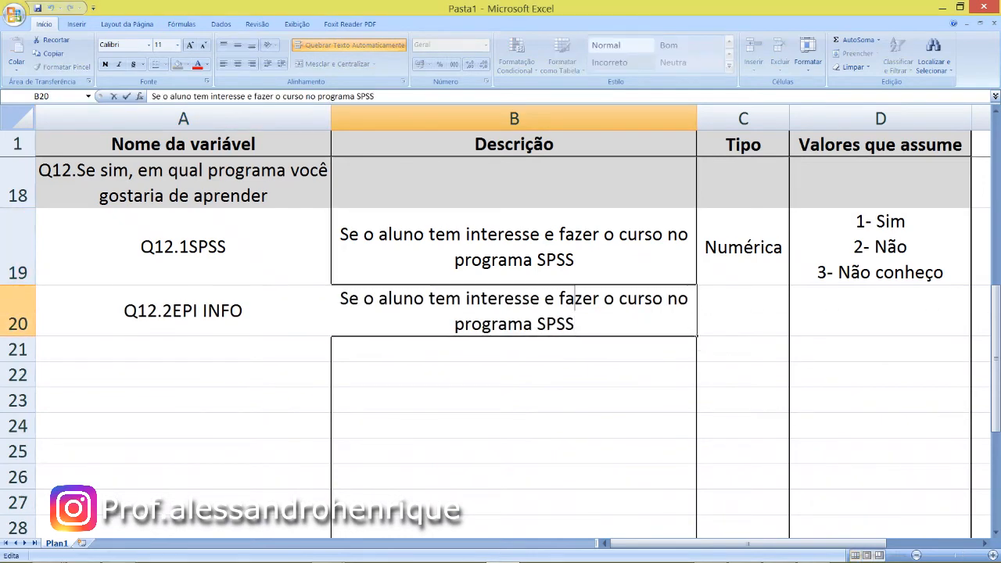
{"action": "key", "text": "shift+Left"}
{"action": "key", "text": "shift+Left"}
{"action": "key", "text": "shift+Left"}
{"action": "key", "text": "shift+Left"}
{"action": "type", "text": "EPI INFO"}
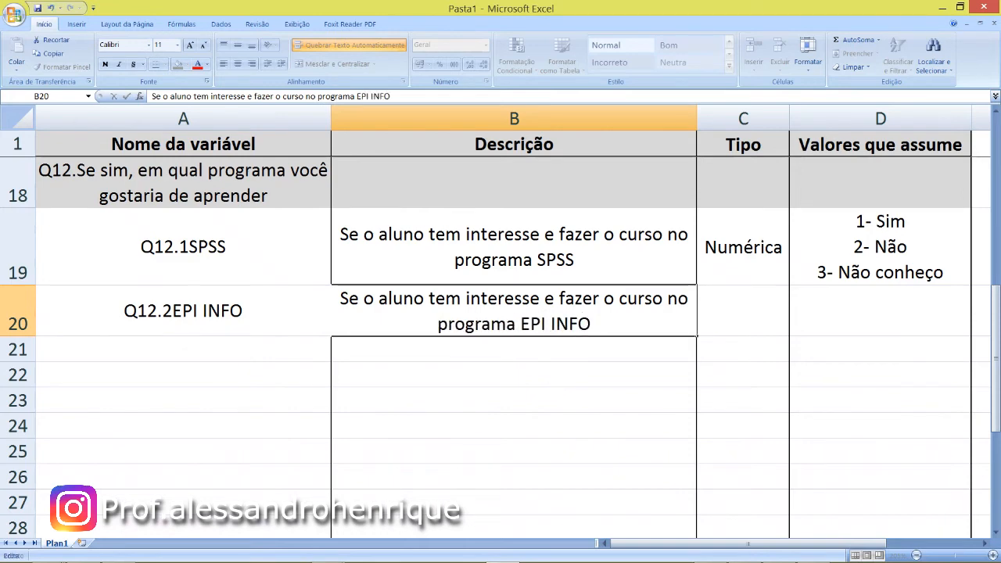
{"action": "key", "text": "Tab"}
- Enter the Q12.2 type "Numérica" in C20 and the values "1- Sim", "2- Não", "3- Não conheço" on separate lines in D20
{"action": "key", "text": "Up"}
{"action": "key", "text": "Down"}
{"action": "type", "text": "N"}
{"action": "key", "text": "Tab"}
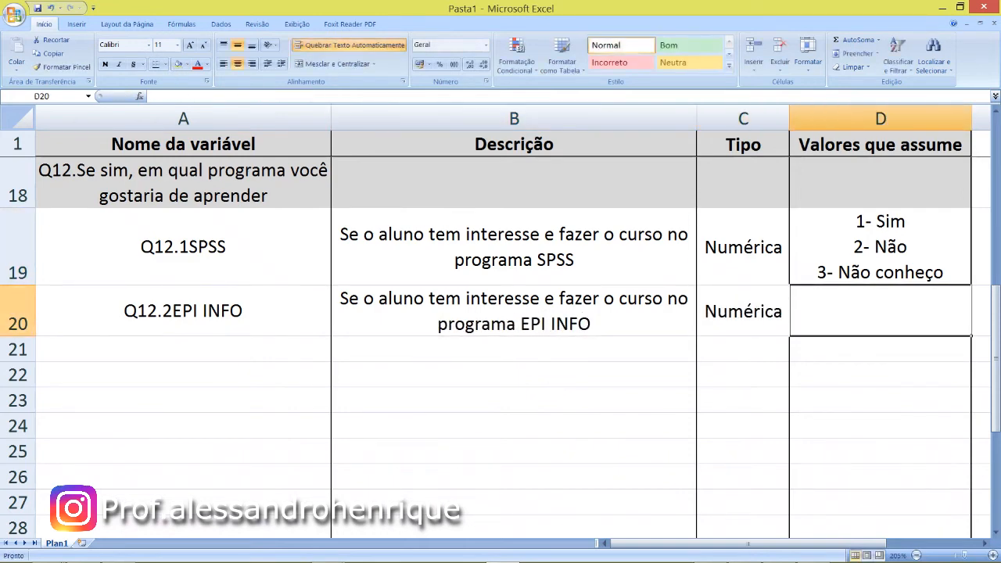
{"action": "type", "text": "1-"}
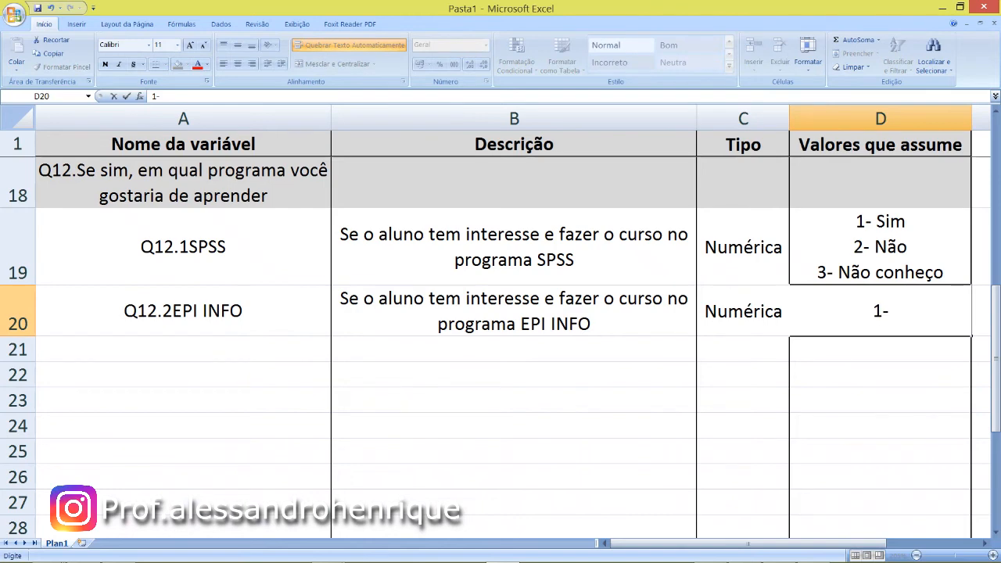
{"action": "type", "text": " Sim 2- Não 3- Não conheço"}
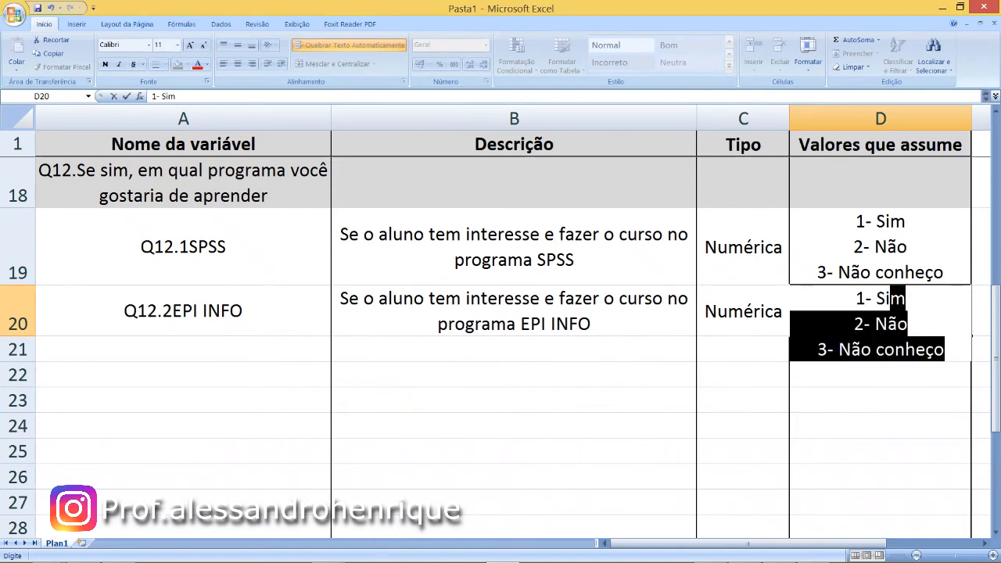
{"action": "key", "text": "Return"}
- Enter the variable name "Q12.3ESTATISTICA" in cell A21
{"action": "key", "text": "Left"}
{"action": "key", "text": "Left"}
{"action": "key", "text": "Left"}
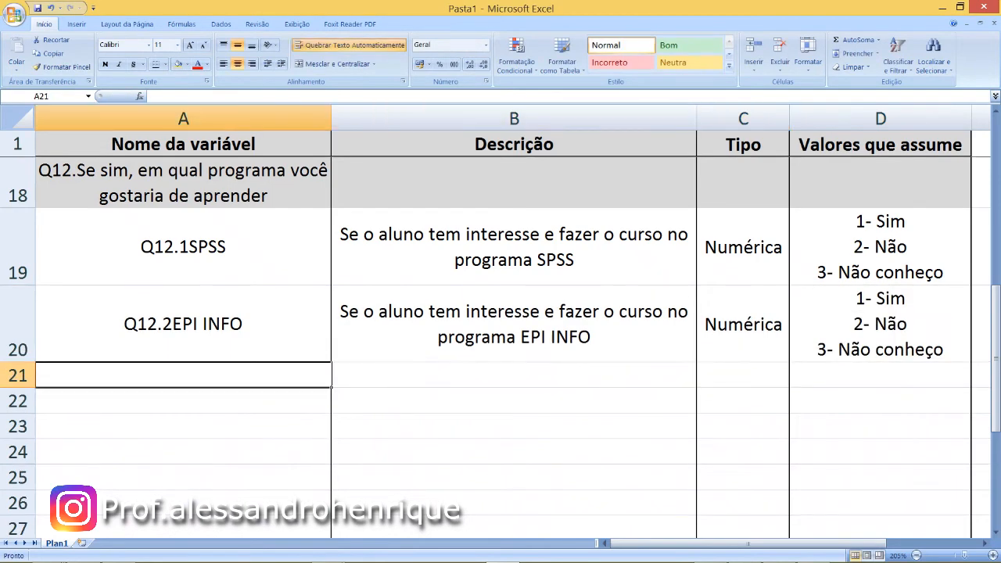
{"action": "type", "text": "Q12"}
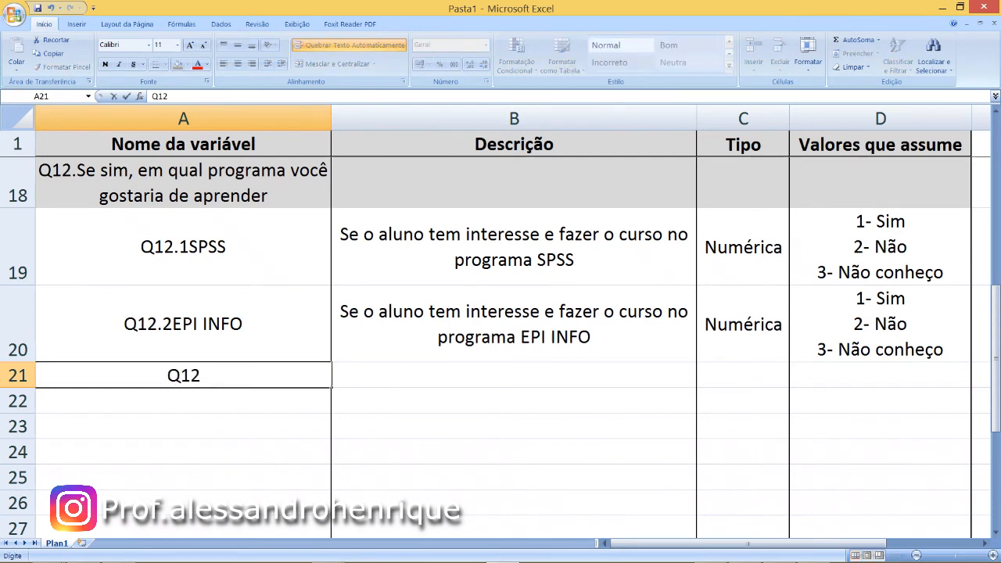
{"action": "type", "text": ".3ES"}
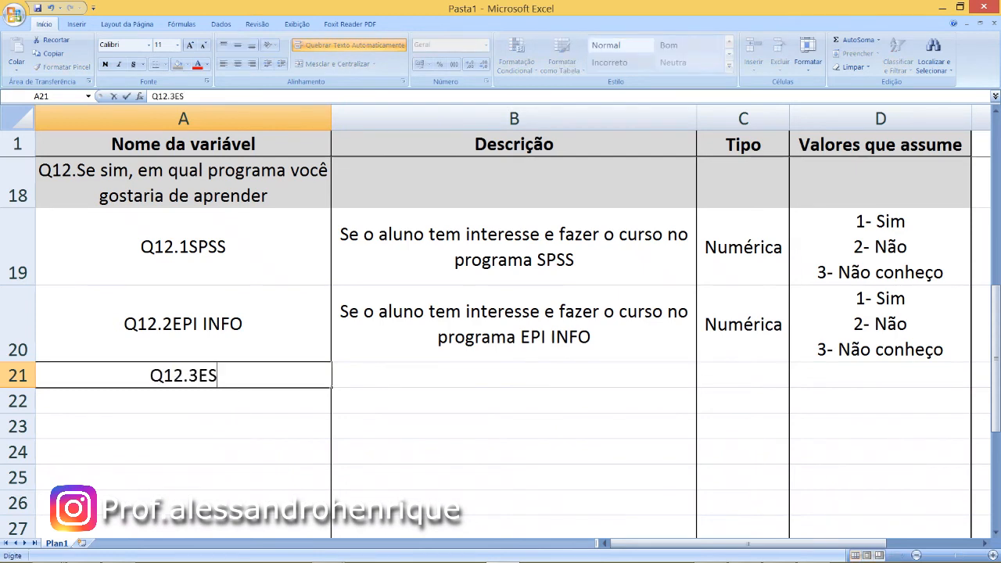
{"action": "type", "text": "TATISTICA"}
{"action": "key", "text": "Tab"}
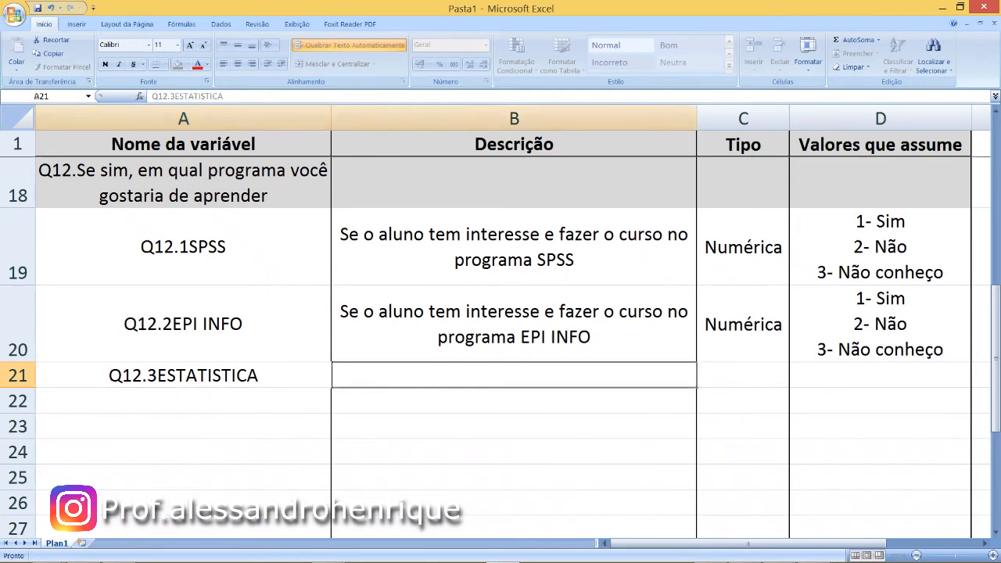
- Copy the Q12.2 description from B20 into B21 and replace the program name with "ESTATISTICA"
{"action": "key", "text": "Up"}
{"action": "key", "text": "ctrl+c"}
{"action": "key", "text": "Down"}
{"action": "key", "text": "ctrl+v"}
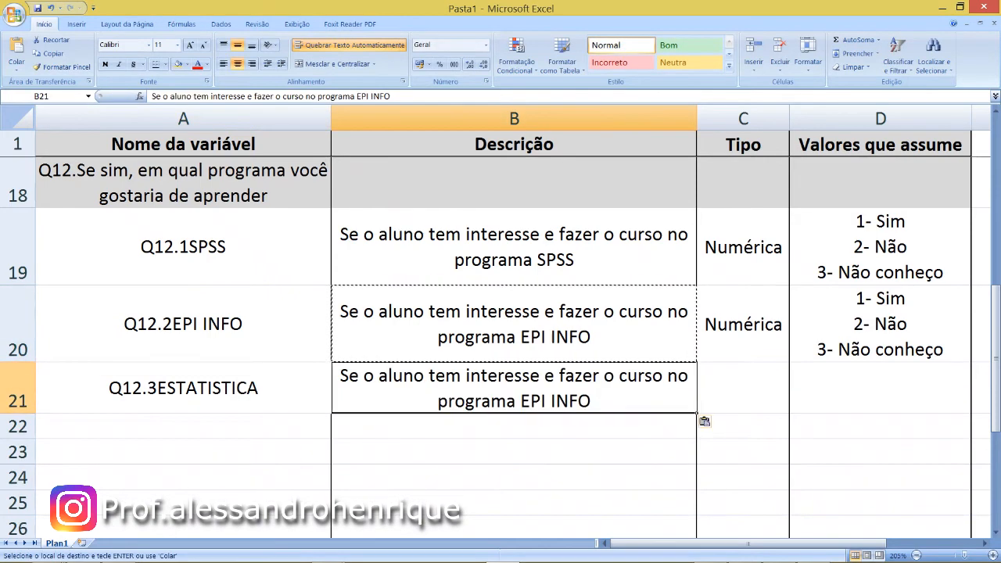
{"action": "key", "text": "F2"}
{"action": "key", "text": "BackSpace"}
{"action": "key", "text": "BackSpace"}
{"action": "key", "text": "BackSpace"}
{"action": "key", "text": "BackSpace"}
{"action": "key", "text": "BackSpace"}
{"action": "key", "text": "BackSpace"}
{"action": "key", "text": "BackSpace"}
{"action": "type", "text": "STATISTICA"}
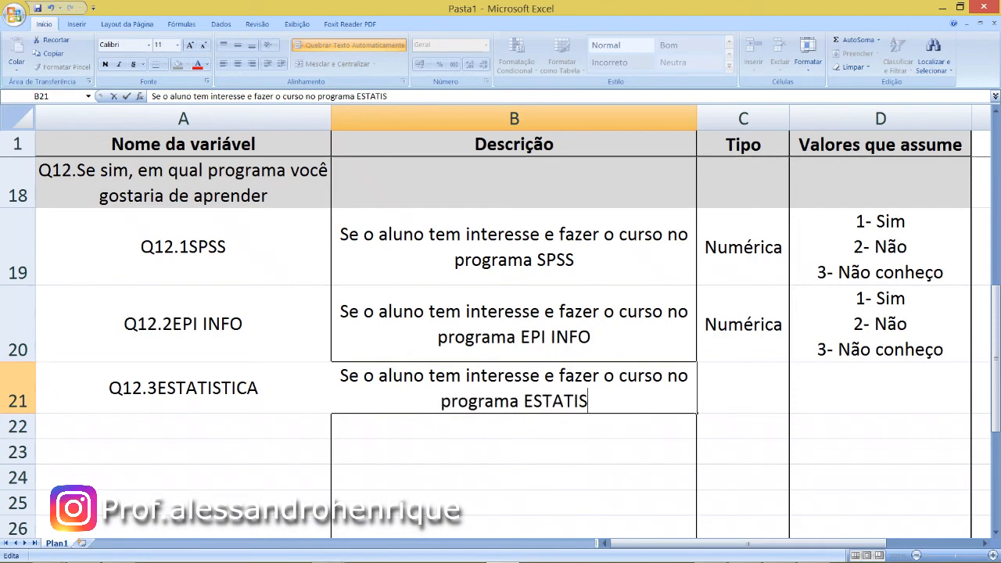
- Enter the Q12.3 type "Numérica" in C21 and copy the assumed values from D20 into D21
{"action": "key", "text": "Tab"}
{"action": "type", "text": "Numérica"}
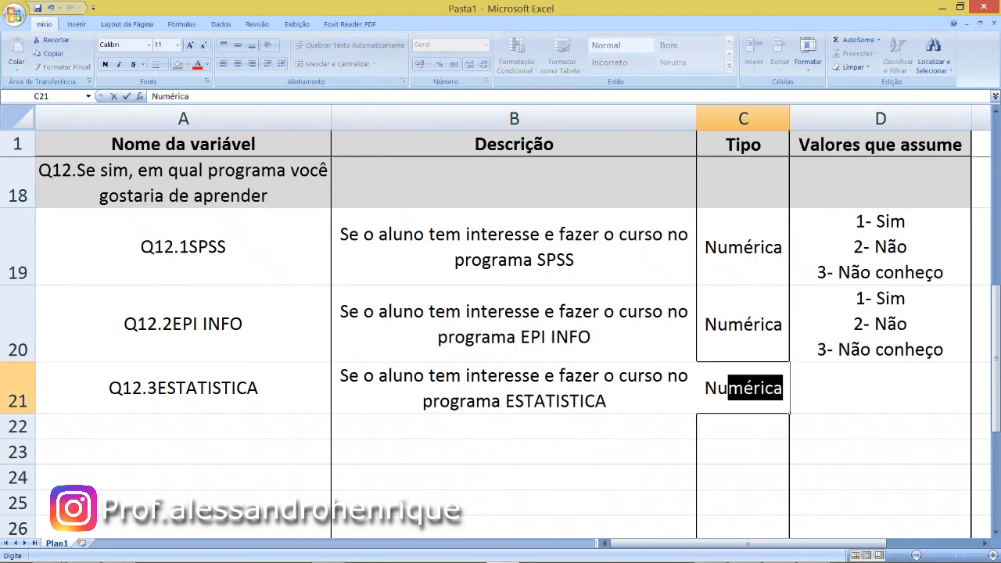
{"action": "key", "text": "Tab"}
{"action": "key", "text": "Up"}
{"action": "key", "text": "ctrl+c"}
{"action": "key", "text": "Down"}
{"action": "key", "text": "ctrl+v"}
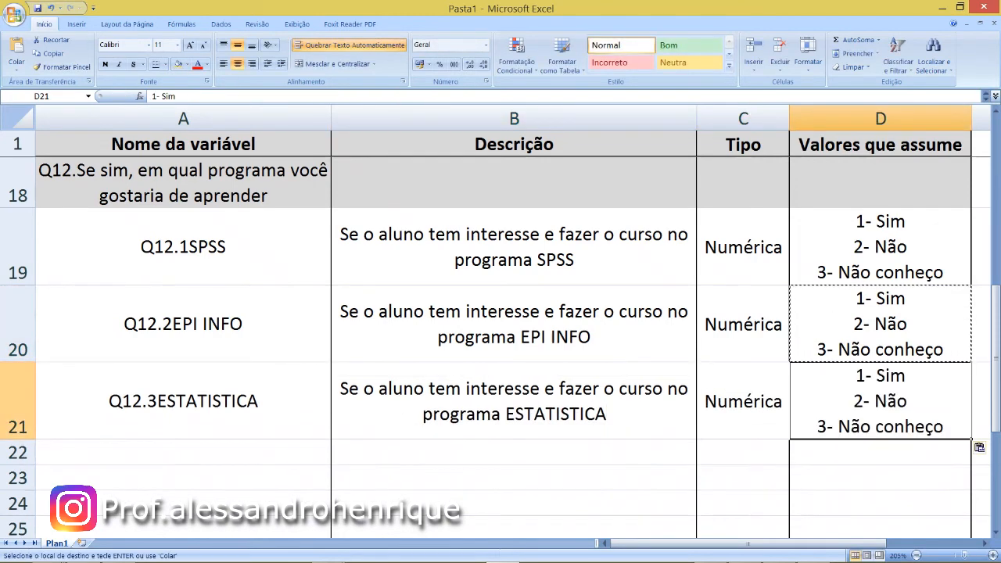
{"action": "key", "text": "Up"}
{"action": "key", "text": "Down"}
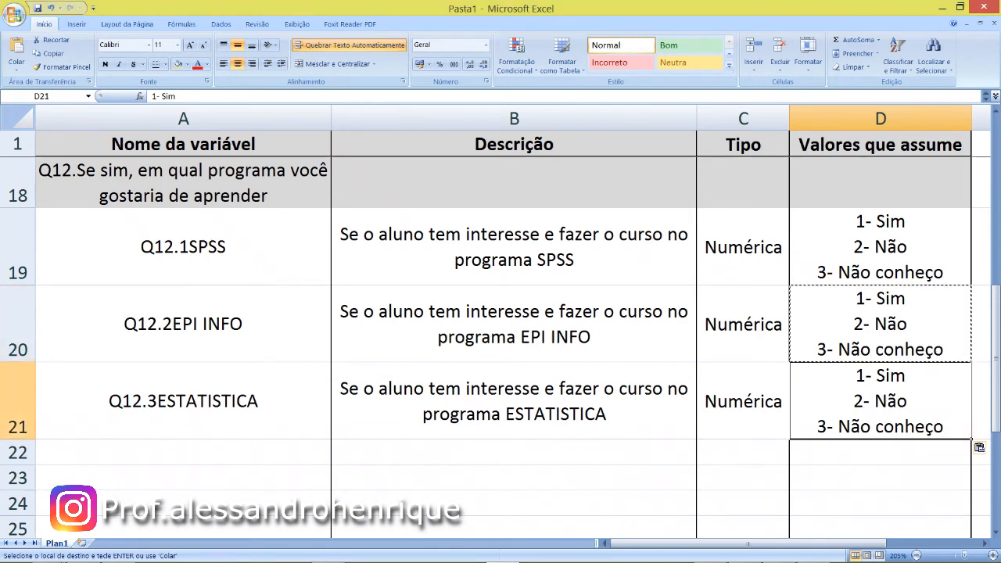
{"action": "key", "text": "Escape"}
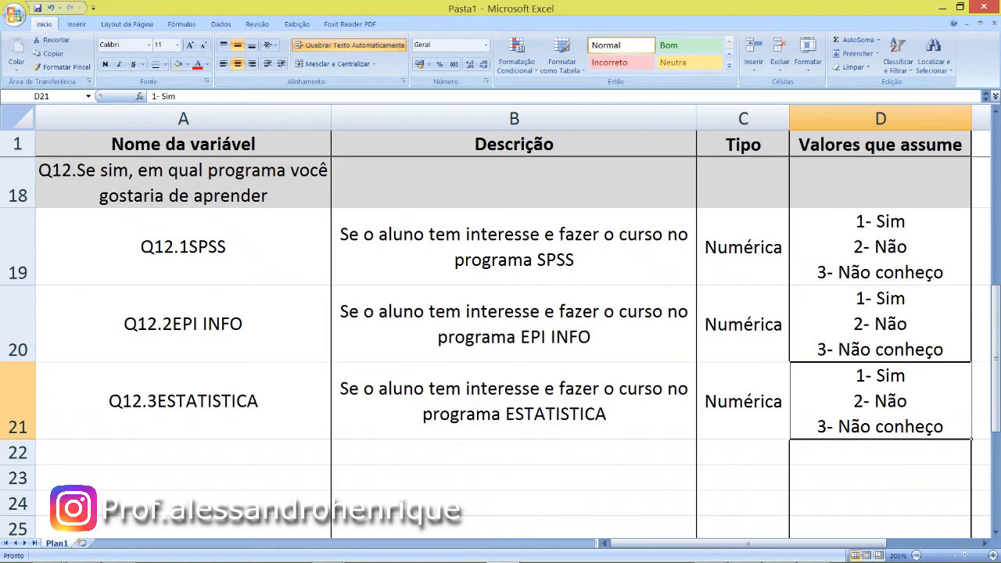
- Add the lines "IG - Ignorado" and "NA - Não se aplica" below "40 caracteres" in the Q1.Nome values cell D3
{"action": "scroll", "coordinate": [501, 334], "scroll_direction": "down", "scroll_amount": 1}
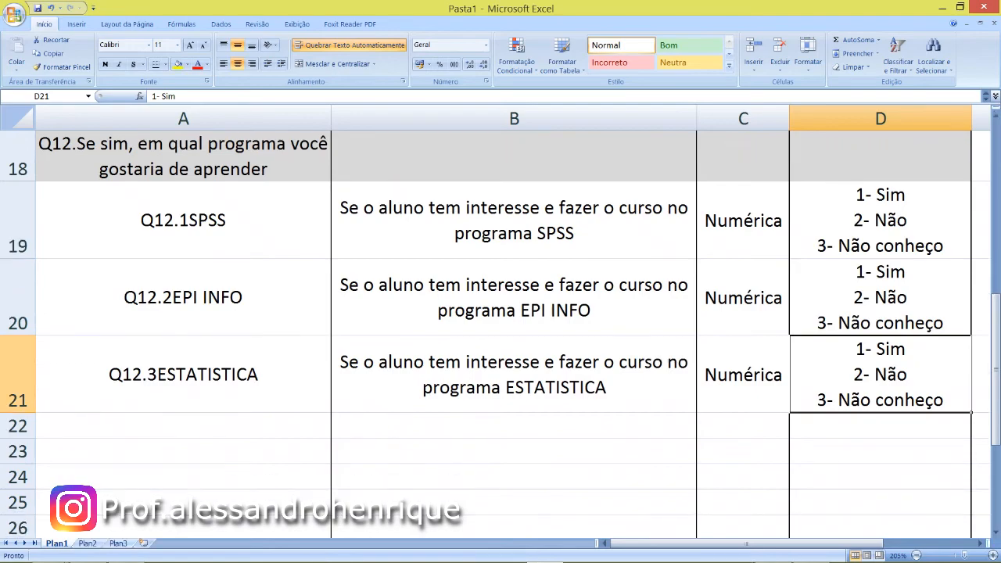
{"action": "scroll", "coordinate": [501, 329], "scroll_direction": "up", "scroll_amount": 6}
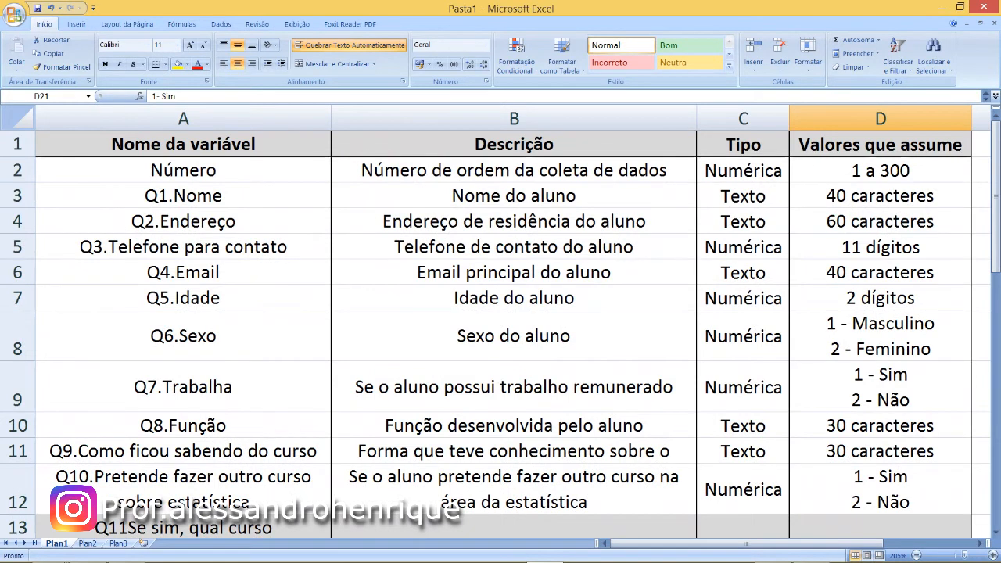
{"action": "left_click_drag", "start_coordinate": [184, 196], "coordinate": [880, 195]}
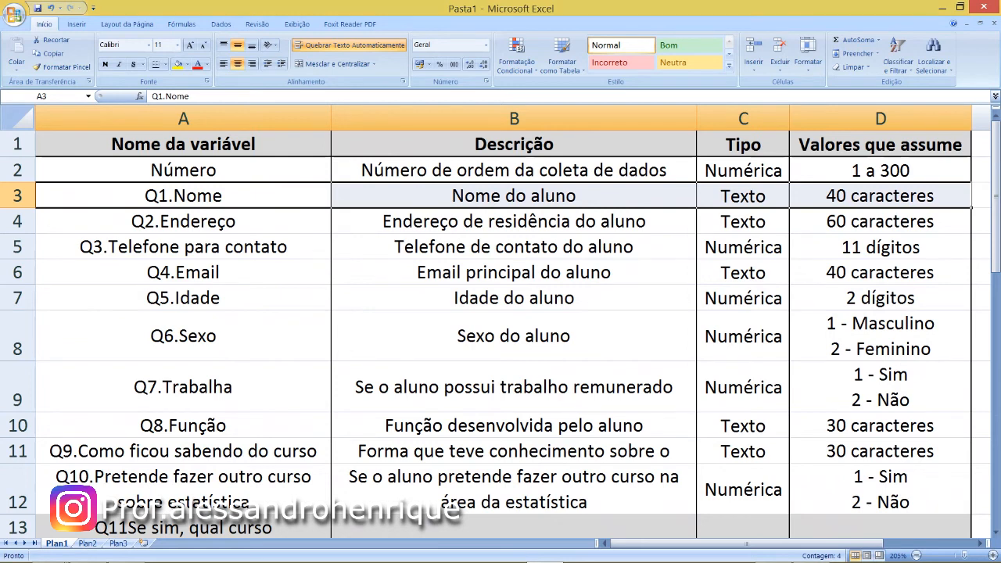
{"action": "double_click", "coordinate": [945, 196]}
{"action": "left_click", "coordinate": [743, 195]}
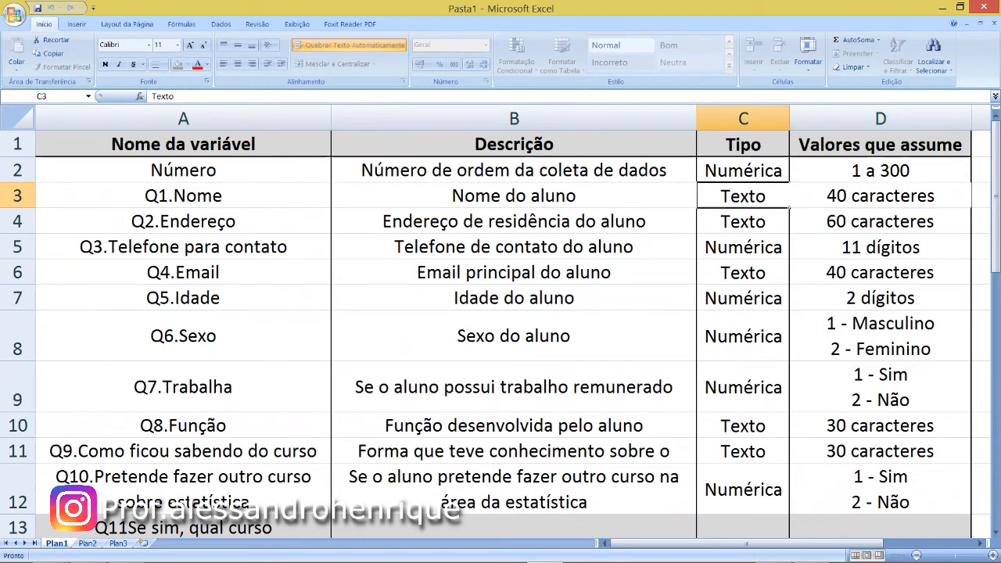
{"action": "left_click_drag", "start_coordinate": [881, 196], "coordinate": [751, 196]}
{"action": "double_click", "coordinate": [944, 196]}
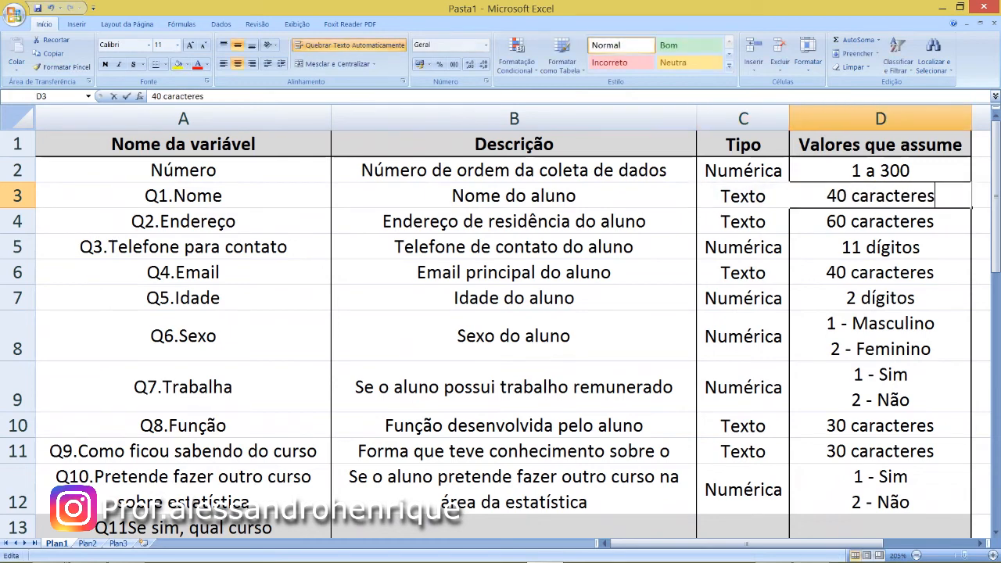
{"action": "key", "text": "alt+Return"}
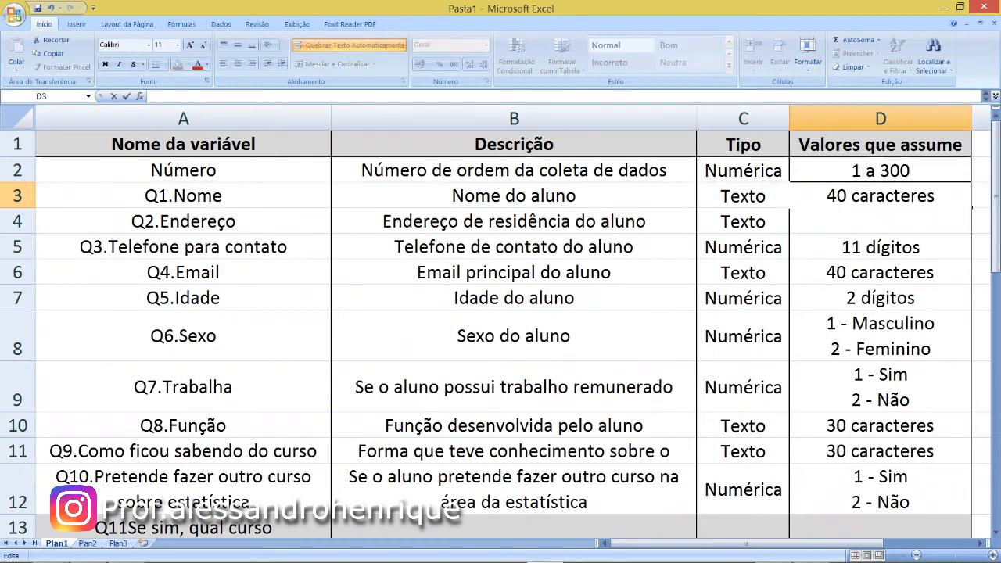
{"action": "type", "text": "IG - Ignorado"}
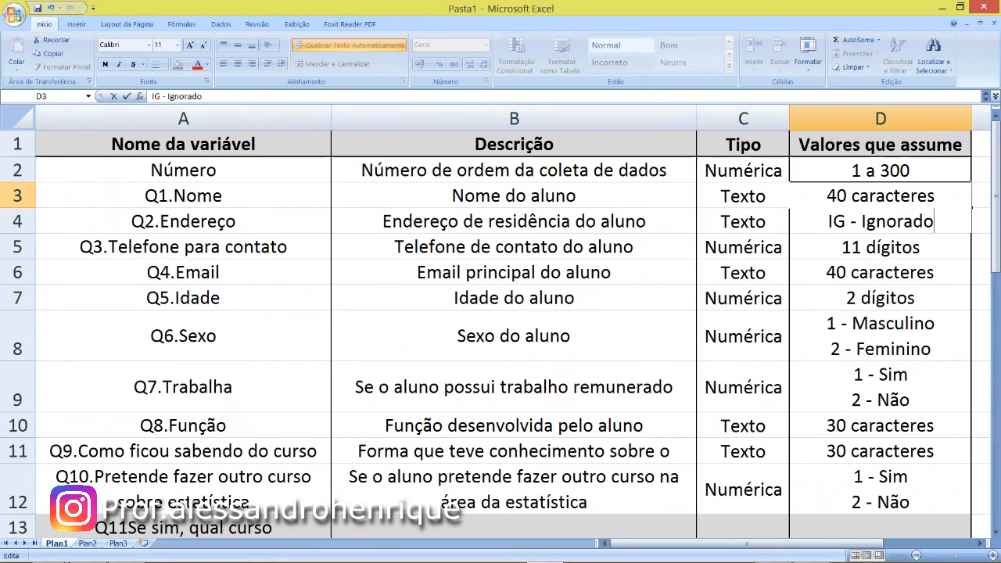
{"action": "key", "text": "alt+Return"}
{"action": "type", "text": "NA - N"}
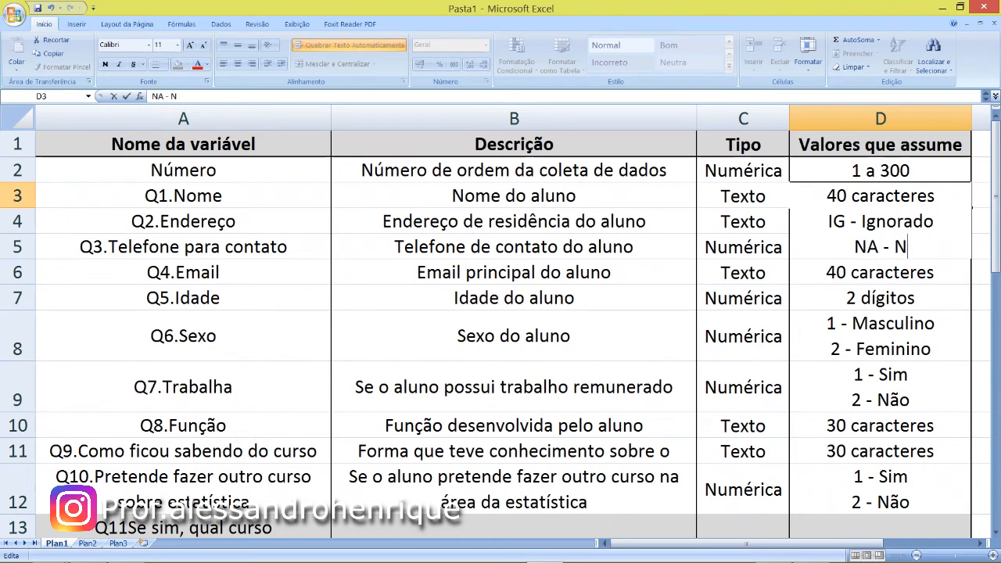
{"action": "type", "text": "ão se aplica"}
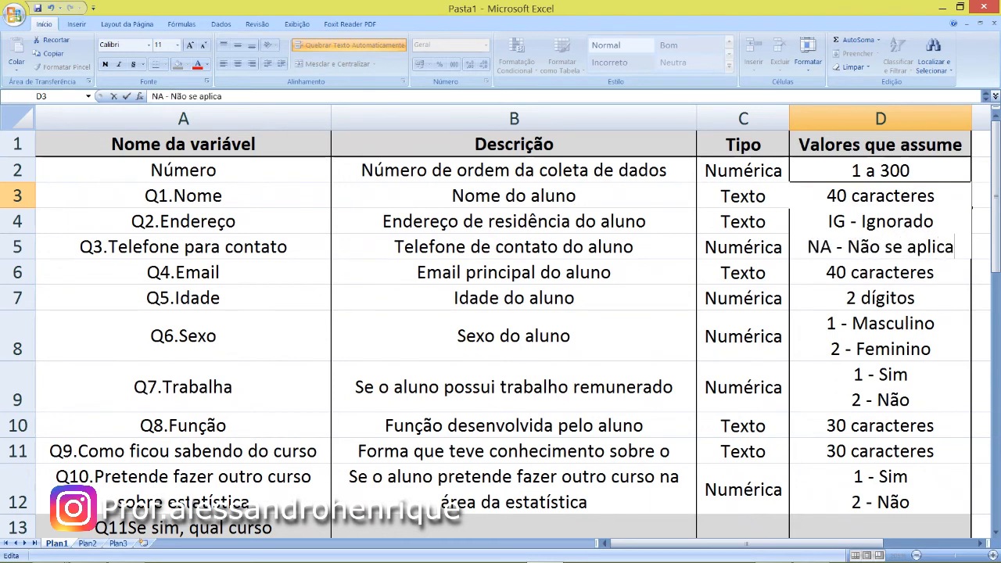
- Copy the "IG - Ignorado" and "NA - Não se aplica" lines inside cell D3
{"action": "key", "text": "shift+Left"}
{"action": "key", "text": "shift+Left"}
{"action": "key", "text": "shift+Left"}
{"action": "key", "text": "shift+Left"}
{"action": "key", "text": "shift+Left"}
{"action": "key", "text": "shift+Left"}
{"action": "key", "text": "shift+Left"}
{"action": "key", "text": "shift+Left"}
{"action": "key", "text": "shift+Left"}
{"action": "key", "text": "shift+Left"}
{"action": "key", "text": "shift+Left"}
{"action": "key", "text": "shift+Left"}
{"action": "key", "text": "shift+Left"}
{"action": "key", "text": "shift+Left"}
{"action": "key", "text": "shift+Left"}
{"action": "key", "text": "shift+Left"}
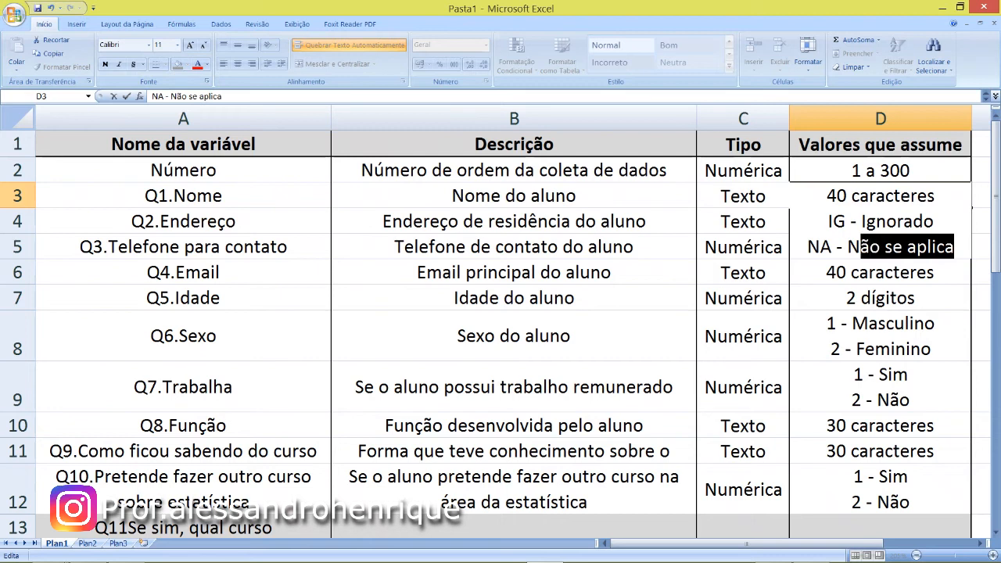
{"action": "key", "text": "shift+Left"}
{"action": "key", "text": "shift+Left"}
{"action": "key", "text": "shift+Left"}
{"action": "key", "text": "shift+Left"}
{"action": "key", "text": "shift+Left"}
{"action": "key", "text": "shift+Left"}
{"action": "key", "text": "shift+Left"}
{"action": "key", "text": "shift+Left"}
{"action": "key", "text": "shift+Left"}
{"action": "key", "text": "shift+Left"}
{"action": "key", "text": "shift+Left"}
{"action": "key", "text": "shift+Left"}
{"action": "key", "text": "shift+Left"}
{"action": "key", "text": "shift+Left"}
{"action": "key", "text": "shift+Left"}
{"action": "key", "text": "shift+Left"}
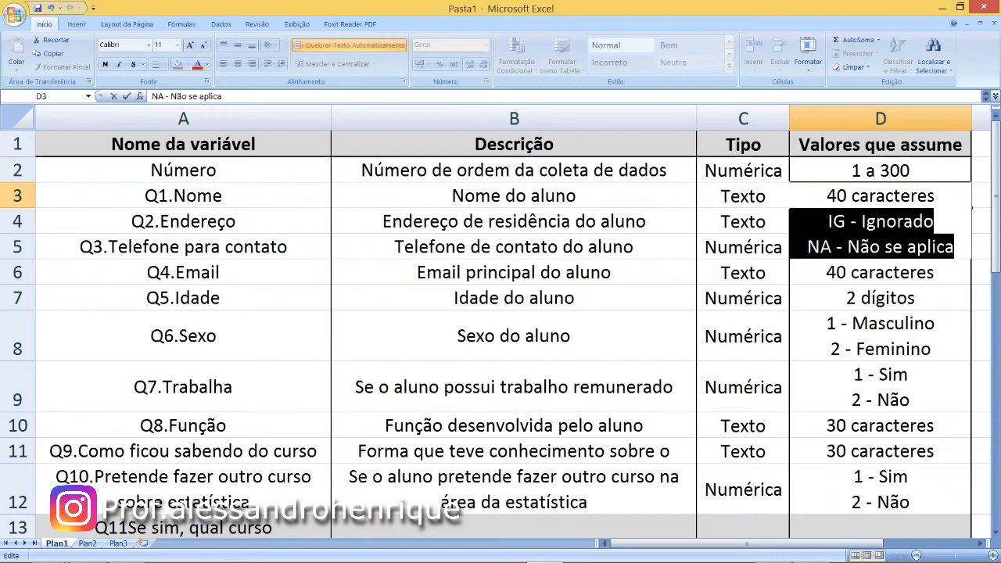
{"action": "key", "text": "shift+Right"}
{"action": "key", "text": "shift+Right"}
{"action": "key", "text": "shift+Right"}
{"action": "key", "text": "shift+Right"}
{"action": "key", "text": "shift+Right"}
{"action": "key", "text": "shift+Right"}
{"action": "key", "text": "shift+Right"}
{"action": "key", "text": "shift+Right"}
{"action": "key", "text": "shift+Right"}
{"action": "key", "text": "ctrl+c"}
- Delete the "NA - Não se aplica" line from the Q1.Nome values in D3
{"action": "key", "text": "Left"}
{"action": "key", "text": "Down"}
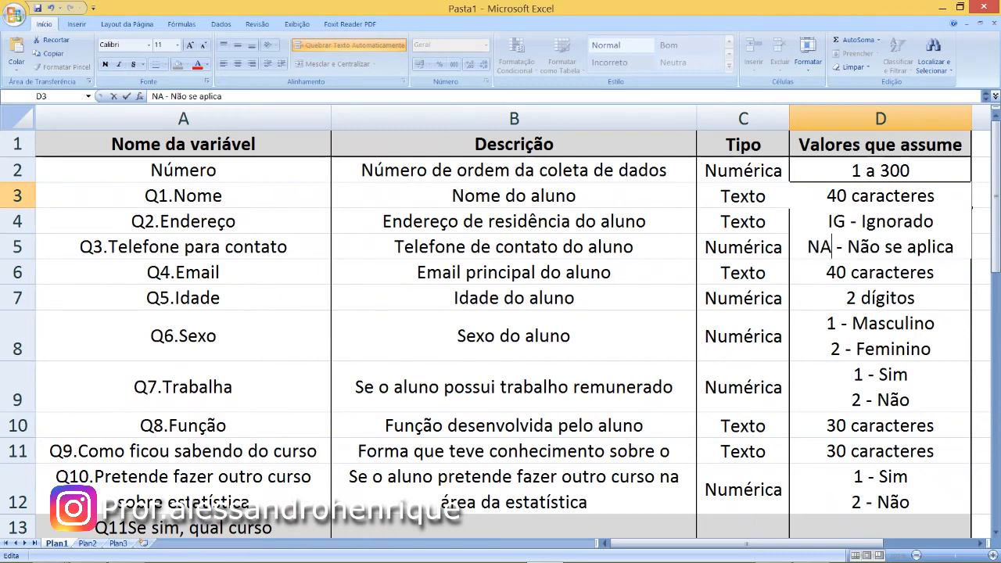
{"action": "key", "text": "Left"}
{"action": "key", "text": "Left"}
{"action": "key", "text": "Delete"}
{"action": "key", "text": "Delete"}
{"action": "key", "text": "Delete"}
{"action": "key", "text": "Delete"}
{"action": "key", "text": "Delete"}
{"action": "key", "text": "Delete"}
{"action": "key", "text": "Delete"}
{"action": "key", "text": "Delete"}
{"action": "key", "text": "Delete"}
{"action": "key", "text": "Delete"}
{"action": "key", "text": "Delete"}
{"action": "key", "text": "Delete"}
{"action": "key", "text": "Delete"}
{"action": "key", "text": "Delete"}
{"action": "key", "text": "Delete"}
{"action": "key", "text": "Delete"}
{"action": "key", "text": "Delete"}
{"action": "key", "text": "Delete"}
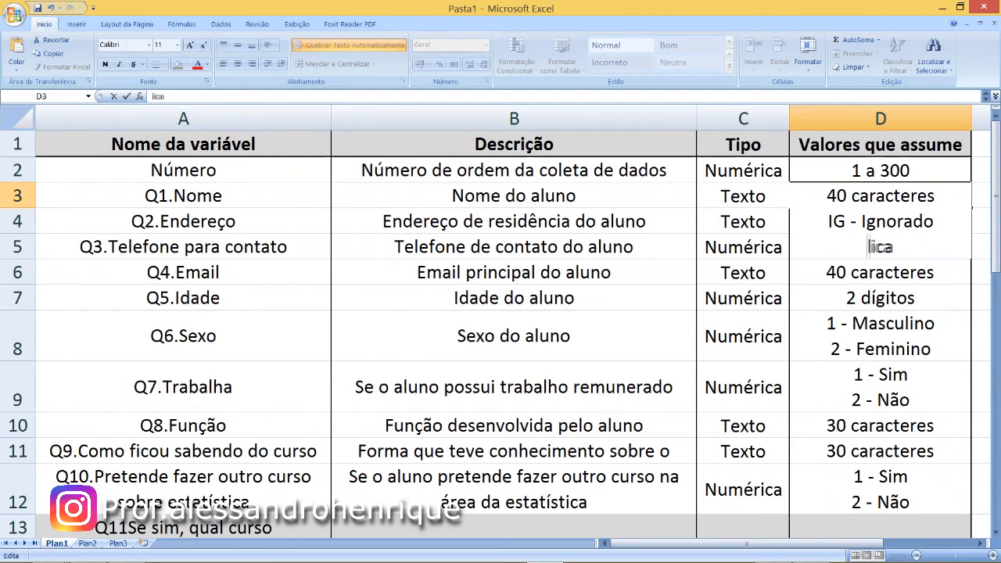
{"action": "key", "text": "BackSpace"}
{"action": "key", "text": "Return"}
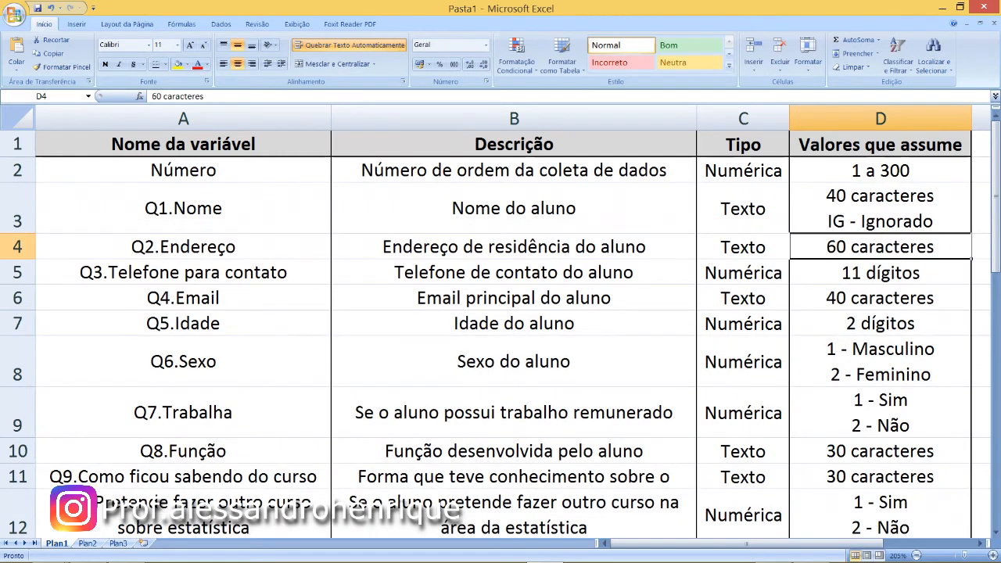
- Paste the "IG - Ignorado" and "NA - Não se aplica" lines below "60 caracteres" in the Q2.Endereço values cell D4
{"action": "key", "text": "F2"}
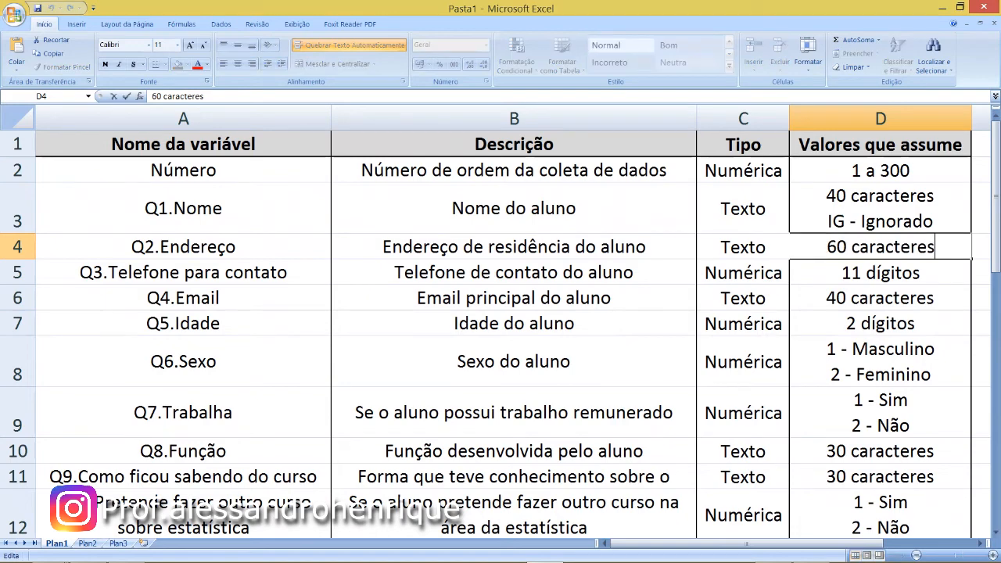
{"action": "key", "text": "alt+Return"}
{"action": "key", "text": "ctrl+v"}
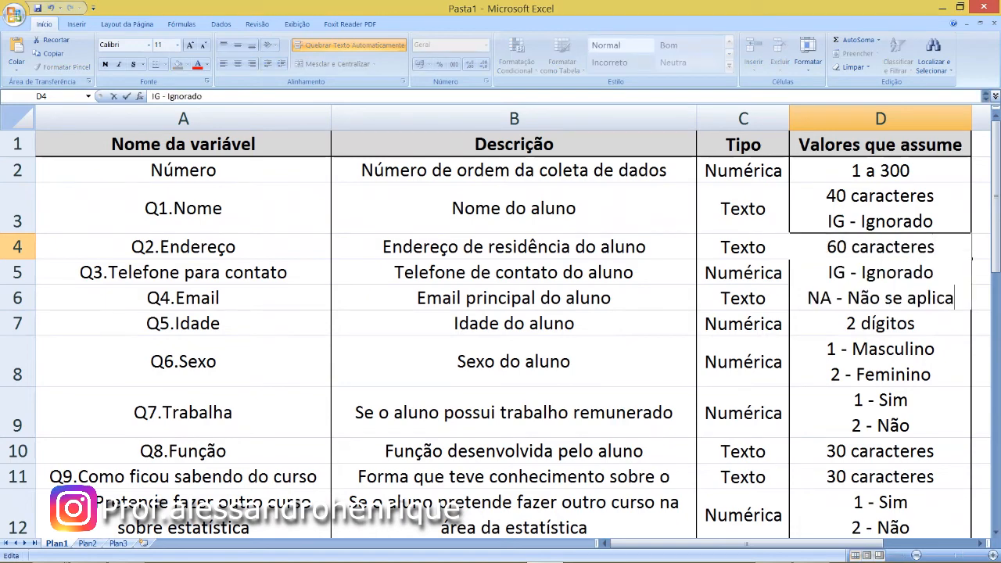
{"action": "key", "text": "Return"}
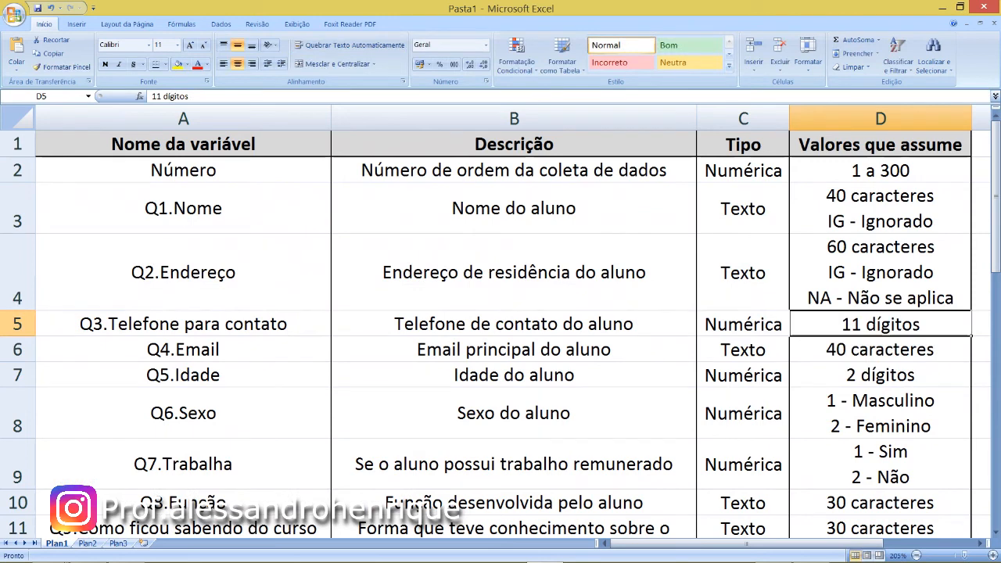
- Paste the "IG - Ignorado" and "NA - Não se aplica" lines below "40 caracteres" in the Q4.Email values cell D6
{"action": "key", "text": "Return"}
{"action": "key", "text": "F2"}
{"action": "key", "text": "Return"}
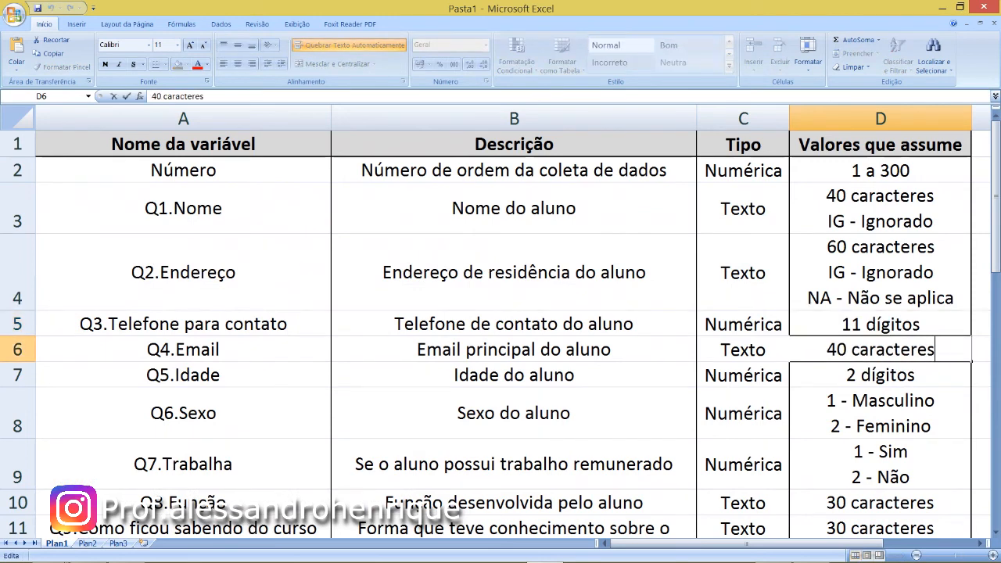
{"action": "key", "text": "BackSpace"}
{"action": "key", "text": "ctrl+v"}
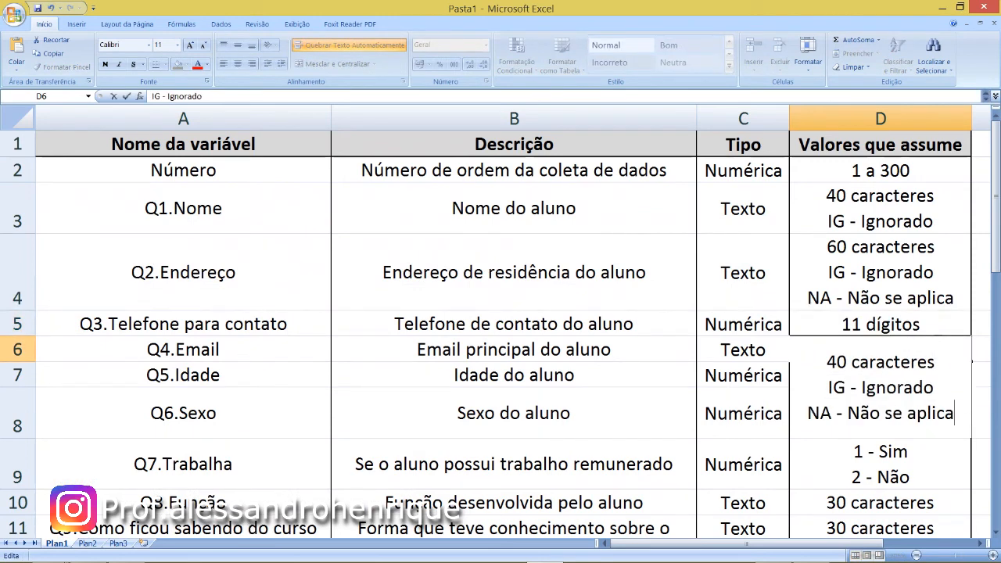
{"action": "key", "text": "Return"}
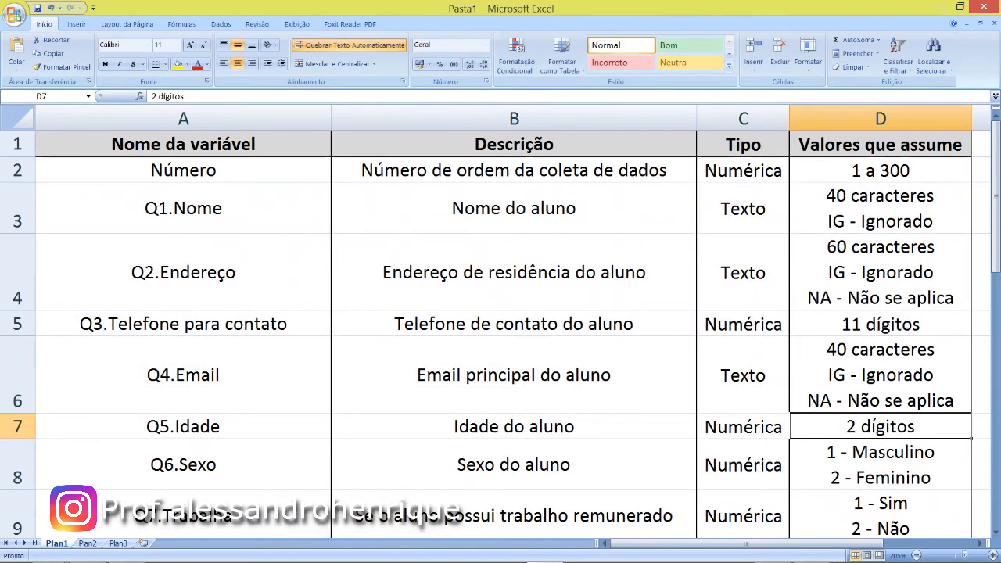
- Paste the "IG - Ignorado" and "NA - Não se aplica" lines below "30 caracteres" in the Q8.Função values cell D10
{"action": "key", "text": "Down"}
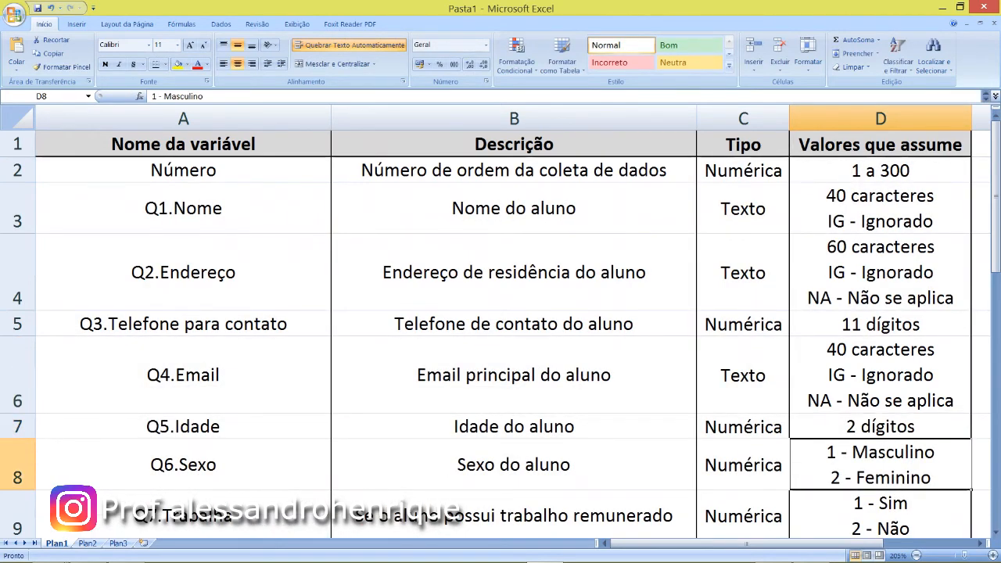
{"action": "key", "text": "Down"}
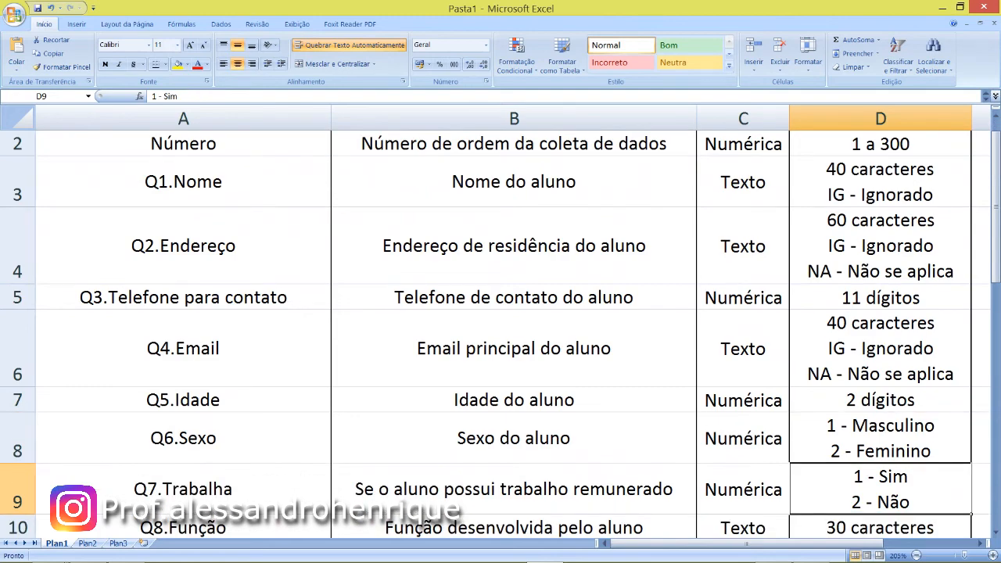
{"action": "key", "text": "Down"}
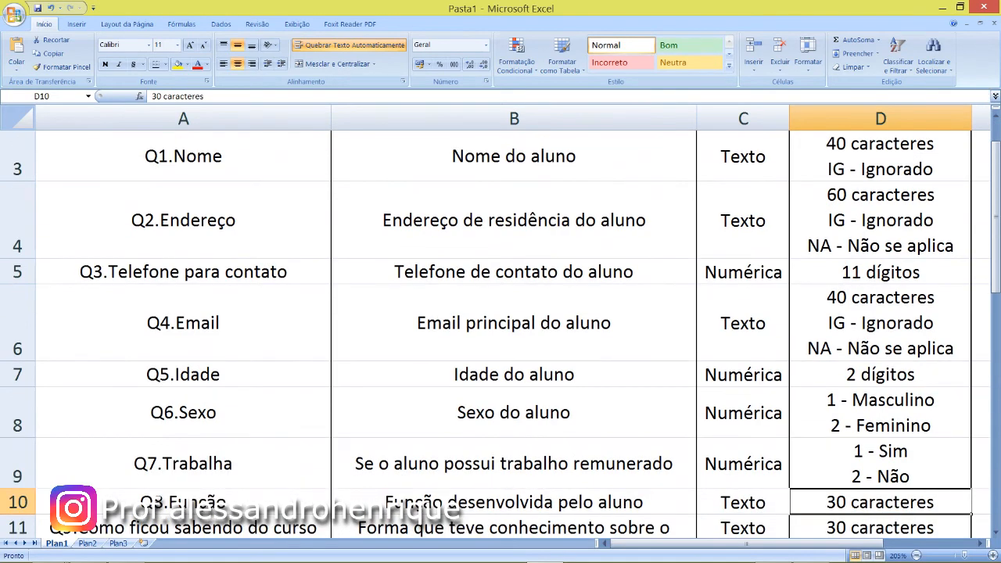
{"action": "key", "text": "F2"}
{"action": "key", "text": "BackSpace"}
{"action": "key", "text": "BackSpace"}
{"action": "key", "text": "BackSpace"}
{"action": "key", "text": "BackSpace"}
{"action": "key", "text": "BackSpace"}
{"action": "key", "text": "BackSpace"}
{"action": "key", "text": "BackSpace"}
{"action": "key", "text": "BackSpace"}
{"action": "key", "text": "BackSpace"}
{"action": "key", "text": "BackSpace"}
{"action": "key", "text": "BackSpace"}
{"action": "key", "text": "BackSpace"}
{"action": "key", "text": "BackSpace"}
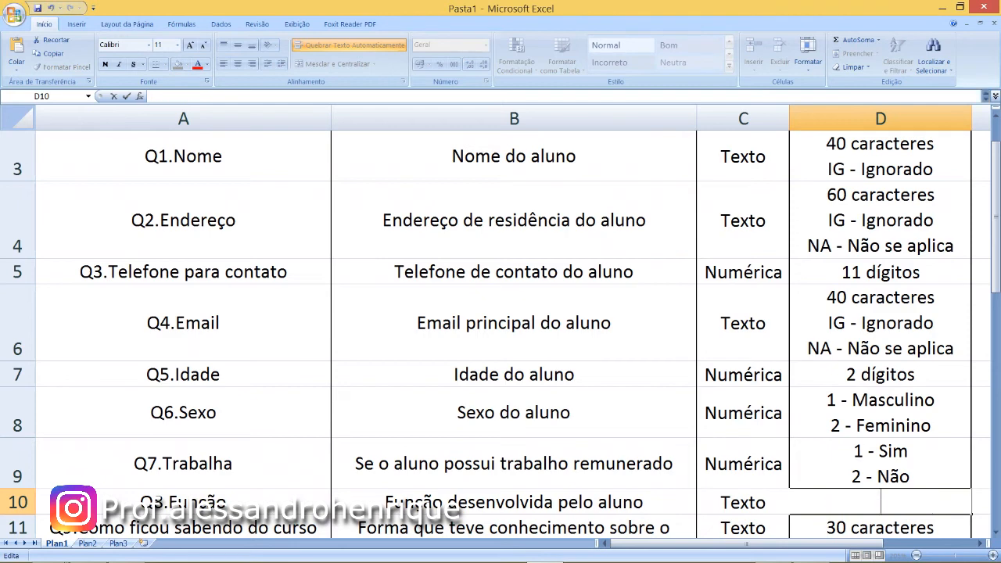
{"action": "type", "text": "30 caracteres IG - Ignorado NA - Não se aplica"}
{"action": "key", "text": "Return"}
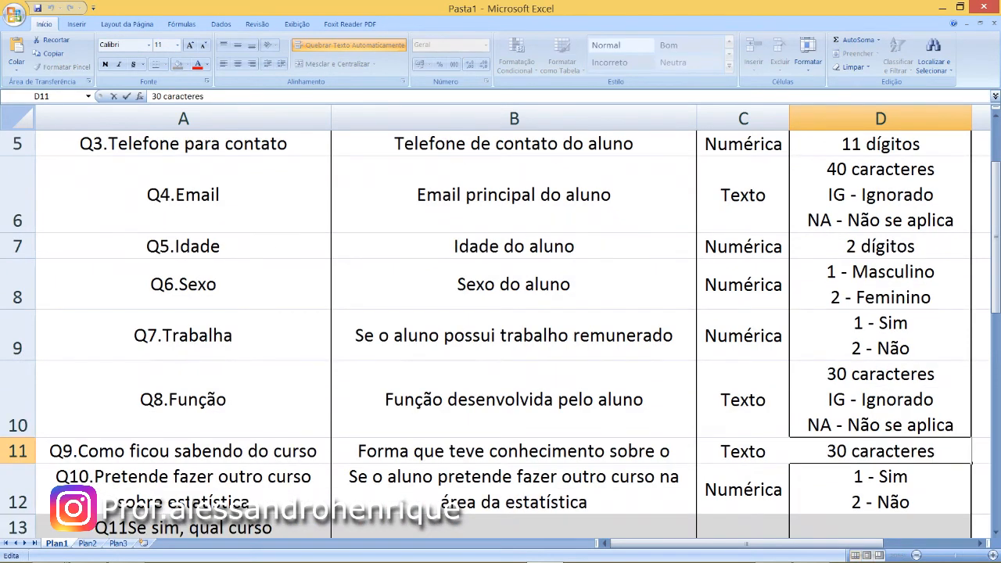
- Add only the line "IG - Ignorado" below "30 caracteres" in the Q9 values cell D11
{"action": "key", "text": "alt+Return"}
{"action": "type", "text": "IG - Ignorado"}
{"action": "key", "text": "alt+Return"}
{"action": "type", "text": "NA - Não se aplic"}
{"action": "key", "text": "BackSpace"}
{"action": "key", "text": "BackSpace"}
{"action": "key", "text": "BackSpace"}
{"action": "key", "text": "BackSpace"}
{"action": "key", "text": "BackSpace"}
{"action": "key", "text": "BackSpace"}
{"action": "key", "text": "BackSpace"}
{"action": "key", "text": "BackSpace"}
{"action": "key", "text": "BackSpace"}
{"action": "key", "text": "BackSpace"}
{"action": "key", "text": "BackSpace"}
{"action": "key", "text": "BackSpace"}
{"action": "key", "text": "BackSpace"}
{"action": "key", "text": "BackSpace"}
{"action": "key", "text": "BackSpace"}
{"action": "key", "text": "BackSpace"}
{"action": "key", "text": "BackSpace"}
{"action": "key", "text": "BackSpace"}
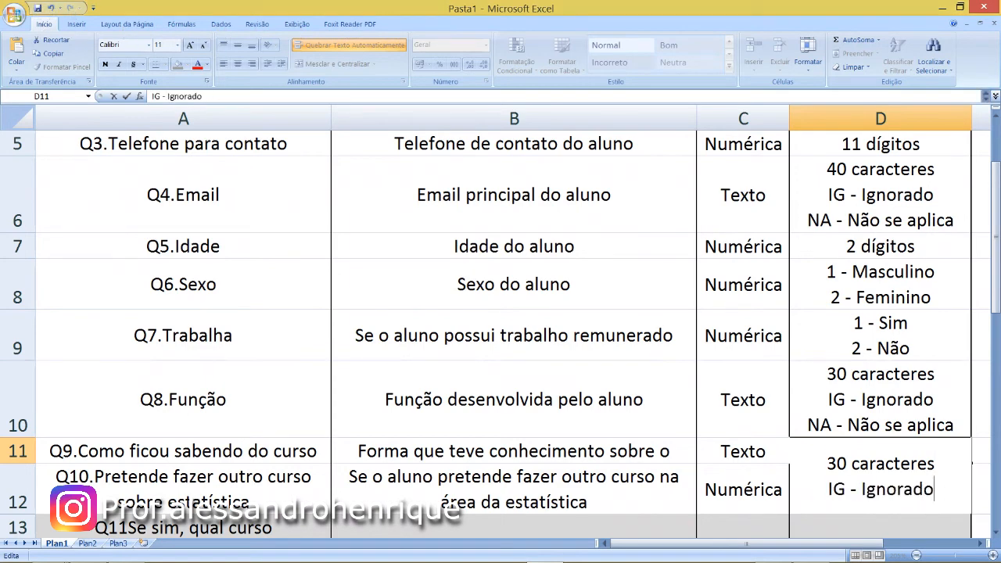
{"action": "key", "text": "Return"}
{"action": "key", "text": "Up"}
{"action": "key", "text": "Up"}
{"action": "key", "text": "Up"}
{"action": "key", "text": "Up"}
{"action": "key", "text": "Up"}
{"action": "key", "text": "Up"}
{"action": "key", "text": "Up"}
{"action": "key", "text": "Up"}
{"action": "key", "text": "Up"}
{"action": "key", "text": "Up"}
{"action": "key", "text": "Up"}
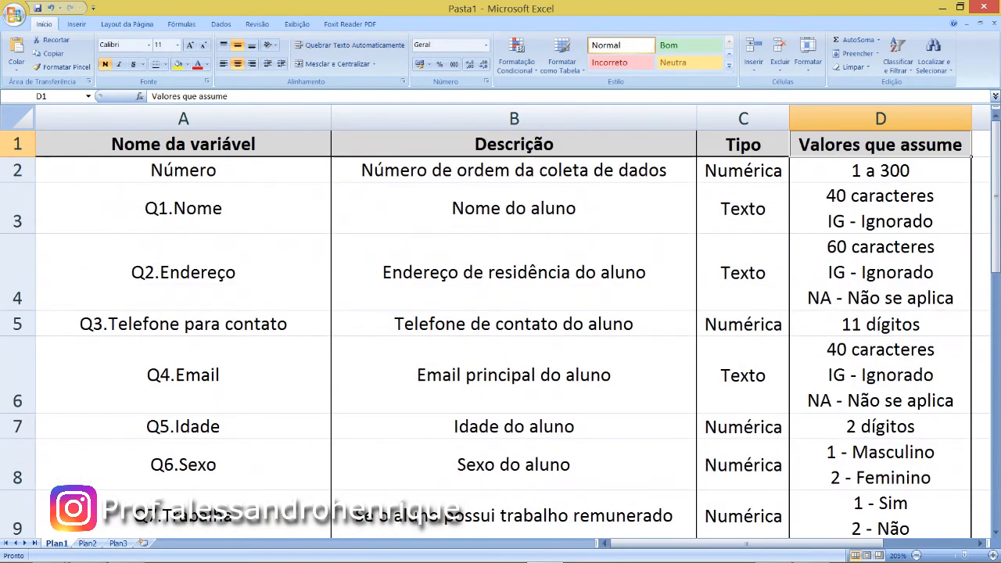
{"action": "left_click", "coordinate": [743, 324]}
{"action": "left_click_drag", "start_coordinate": [880, 323], "coordinate": [743, 324]}
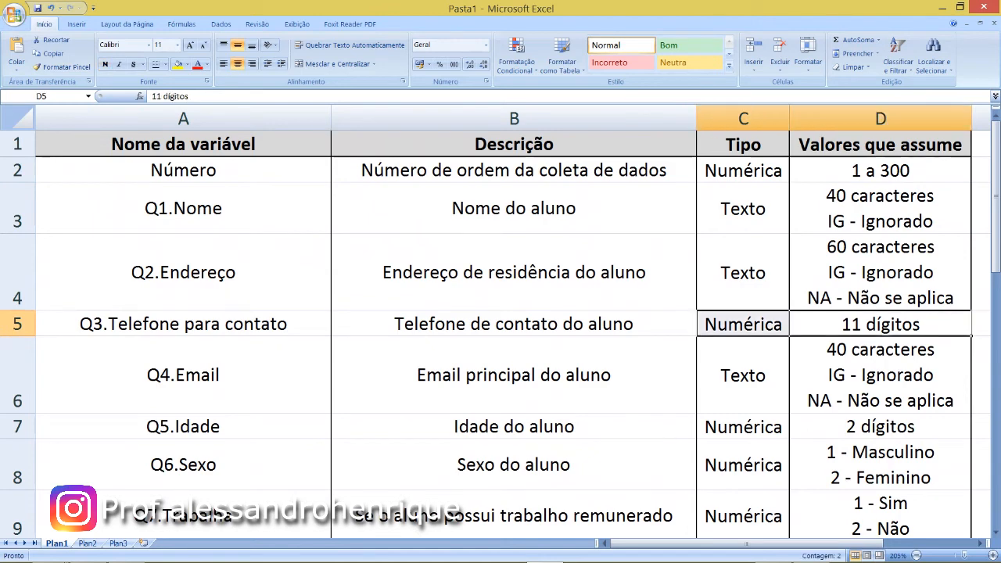
{"action": "left_click", "coordinate": [880, 427]}
{"action": "left_click_drag", "start_coordinate": [743, 427], "coordinate": [880, 427]}
{"action": "left_click", "coordinate": [881, 427]}
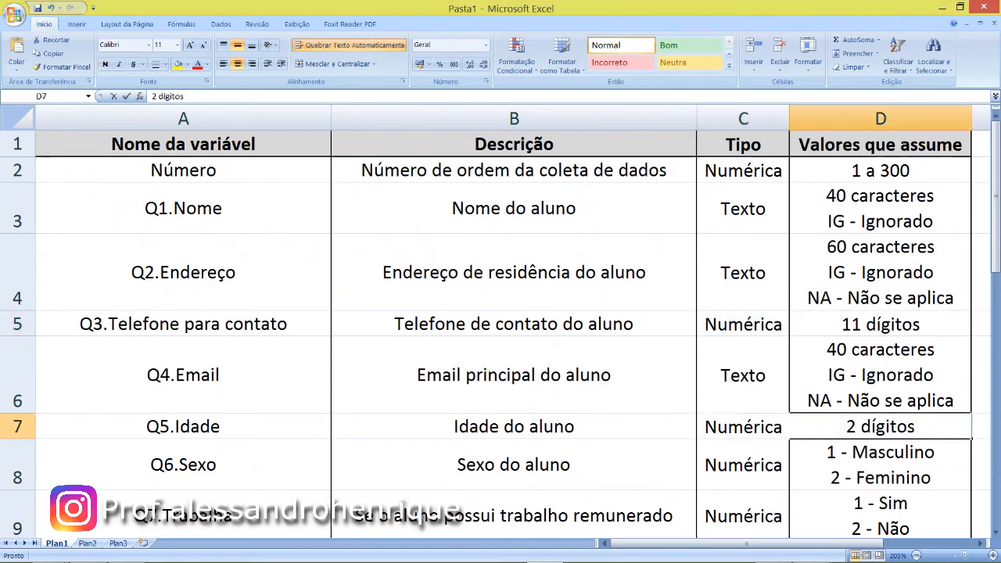
{"action": "key", "text": "F2"}
{"action": "key", "text": "Escape"}
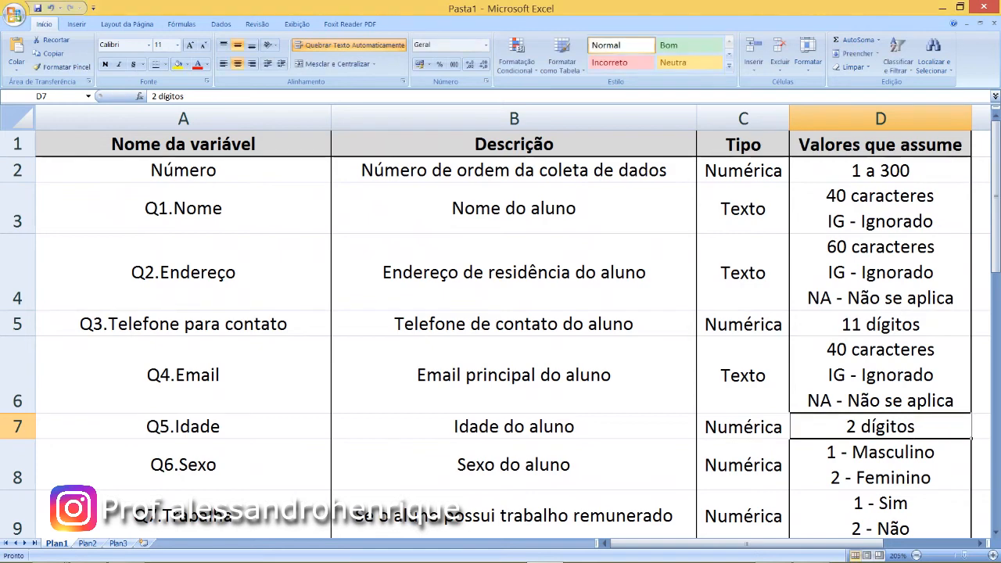
{"action": "left_click", "coordinate": [743, 427]}
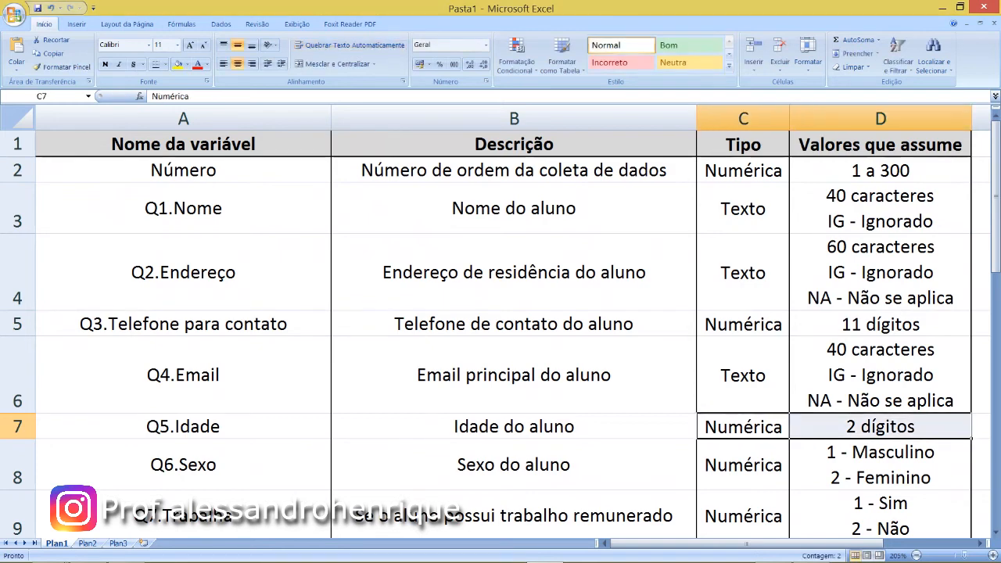
- Add the lines "8 - Não se aplica" and "9 - Ignorado" below "2 dígitos" in the Q5.Idade values cell D7
{"action": "double_click", "coordinate": [917, 427]}
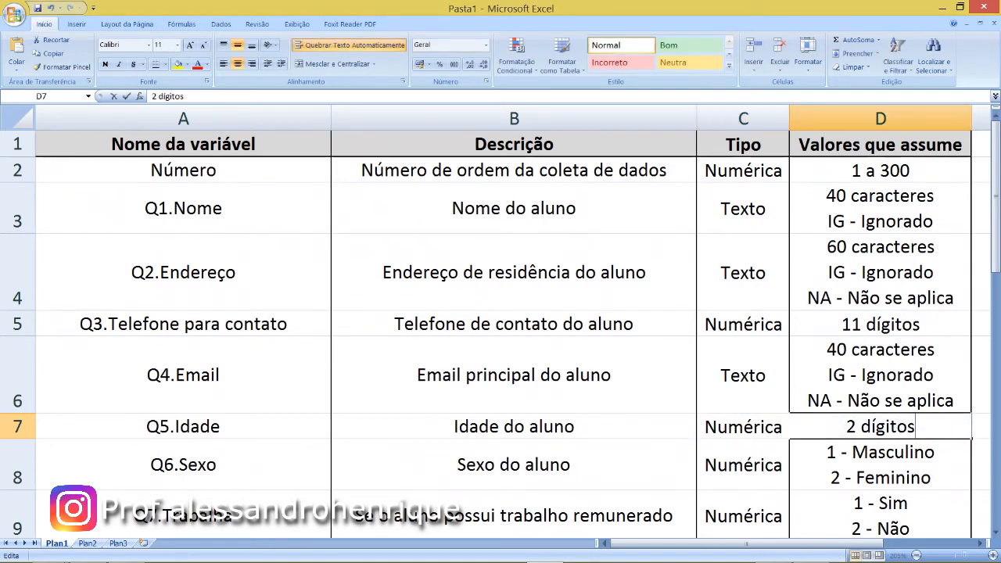
{"action": "scroll", "coordinate": [501, 336], "scroll_direction": "down", "scroll_amount": 1}
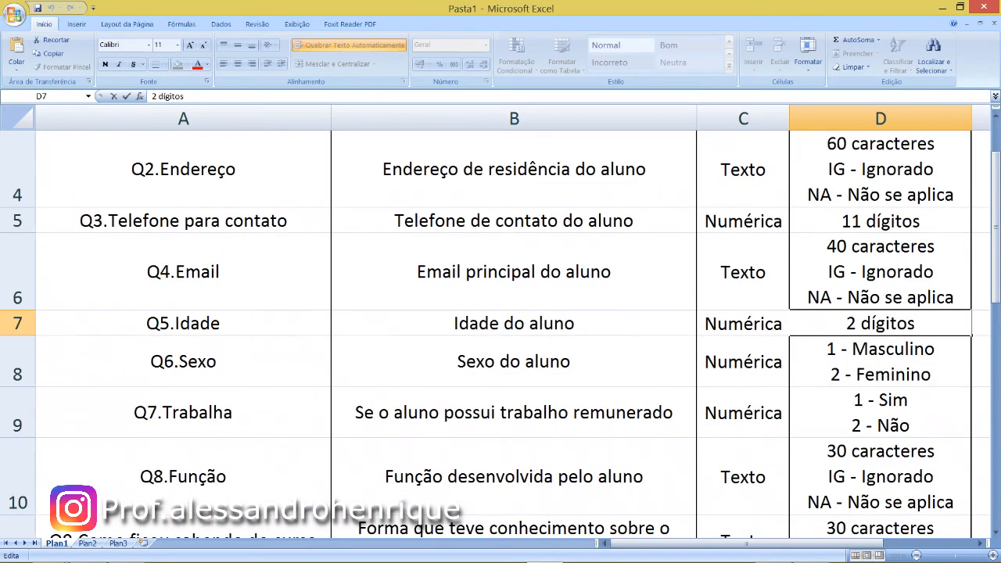
{"action": "key", "text": "alt+Return"}
{"action": "type", "text": "8 - Não sea"}
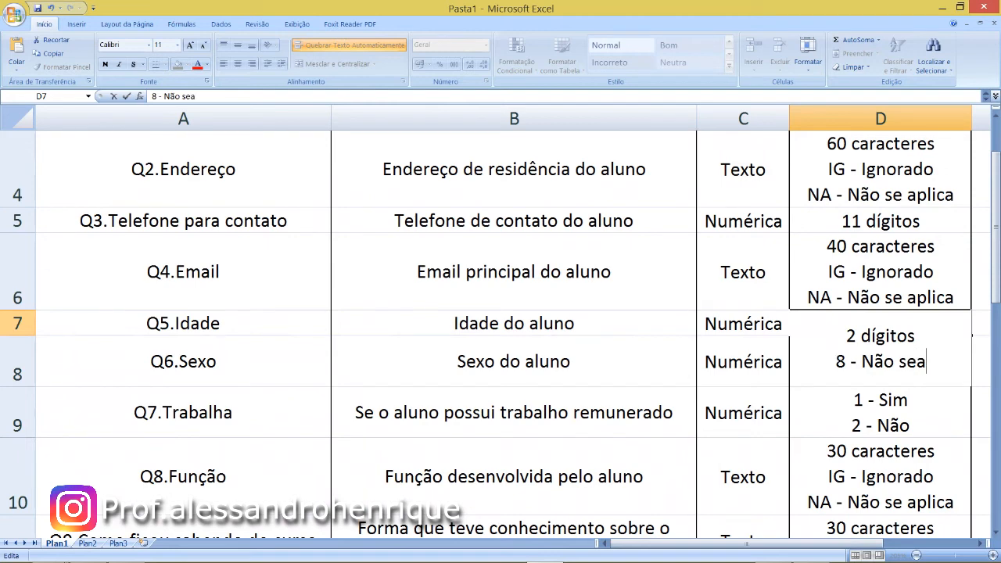
{"action": "key", "text": "BackSpace"}
{"action": "type", "text": "aplica"}
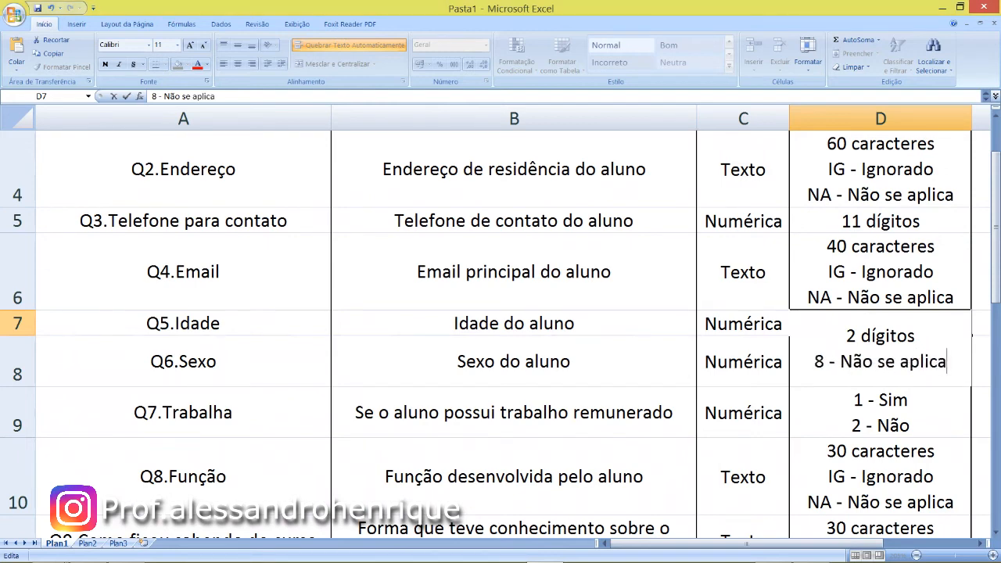
{"action": "key", "text": "alt+Return"}
{"action": "type", "text": "9 - Ignorado"}
{"action": "key", "text": "shift+Left"}
{"action": "key", "text": "shift+Left"}
{"action": "key", "text": "shift+Left"}
{"action": "key", "text": "shift+Left"}
{"action": "key", "text": "shift+Left"}
{"action": "key", "text": "shift+Left"}
{"action": "key", "text": "shift+Left"}
{"action": "key", "text": "shift+Left"}
{"action": "key", "text": "shift+Left"}
{"action": "key", "text": "shift+Left"}
{"action": "key", "text": "shift+Left"}
{"action": "key", "text": "shift+Left"}
{"action": "key", "text": "shift+Left"}
{"action": "key", "text": "shift+Left"}
{"action": "key", "text": "shift+Left"}
{"action": "key", "text": "shift+Left"}
{"action": "key", "text": "shift+Left"}
{"action": "key", "text": "shift+Left"}
{"action": "key", "text": "shift+Left"}
{"action": "key", "text": "shift+Left"}
{"action": "key", "text": "shift+Left"}
{"action": "key", "text": "Left"}
{"action": "key", "text": "Up"}
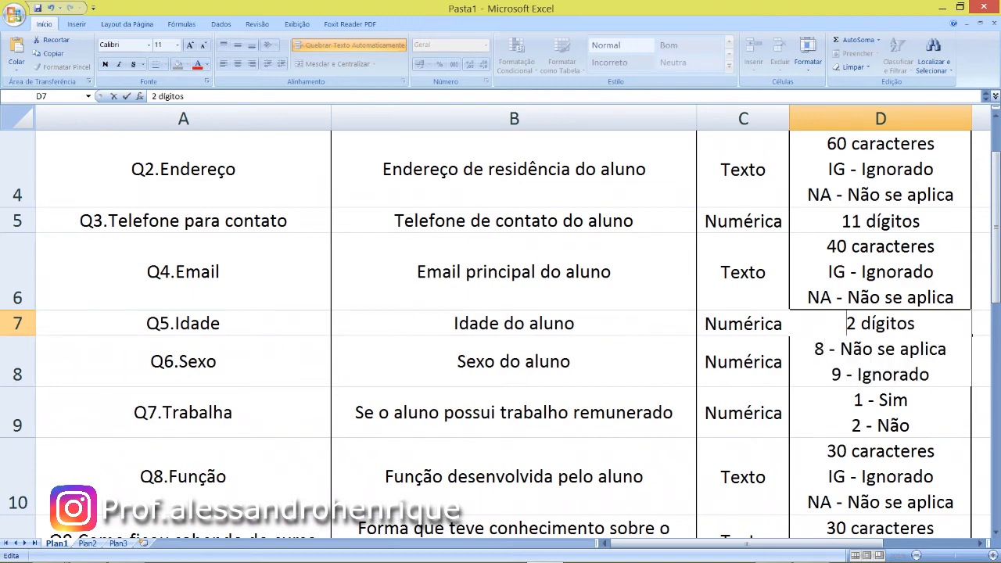
{"action": "key", "text": "shift+Right"}
{"action": "key", "text": "shift+Right"}
{"action": "key", "text": "shift+Right"}
{"action": "key", "text": "shift+Right"}
{"action": "key", "text": "shift+Right"}
{"action": "key", "text": "shift+Right"}
{"action": "key", "text": "shift+Right"}
{"action": "key", "text": "shift+Right"}
{"action": "key", "text": "shift+Right"}
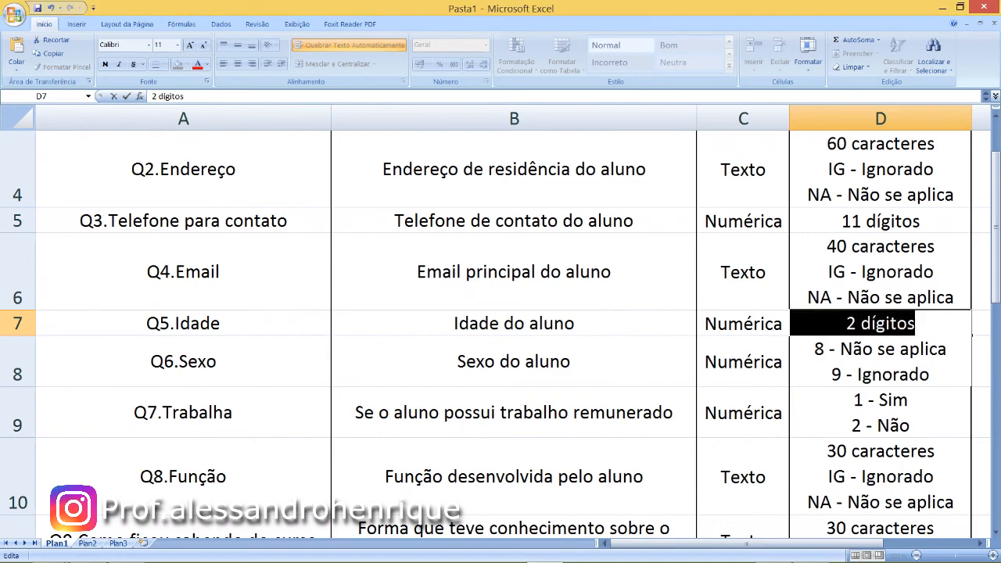
{"action": "key", "text": "Right"}
{"action": "key", "text": "shift+Left"}
{"action": "key", "text": "shift+Left"}
{"action": "key", "text": "shift+Left"}
{"action": "key", "text": "shift+Left"}
{"action": "key", "text": "shift+Left"}
{"action": "key", "text": "shift+Left"}
{"action": "key", "text": "shift+Left"}
{"action": "key", "text": "shift+Left"}
{"action": "key", "text": "shift+Left"}
{"action": "key", "text": "Right"}
{"action": "key", "text": "shift+Left"}
{"action": "key", "text": "shift+Left"}
{"action": "key", "text": "shift+Left"}
{"action": "key", "text": "shift+Left"}
{"action": "key", "text": "shift+Left"}
{"action": "key", "text": "shift+Left"}
{"action": "key", "text": "shift+Left"}
{"action": "key", "text": "shift+Left"}
{"action": "key", "text": "shift+Left"}
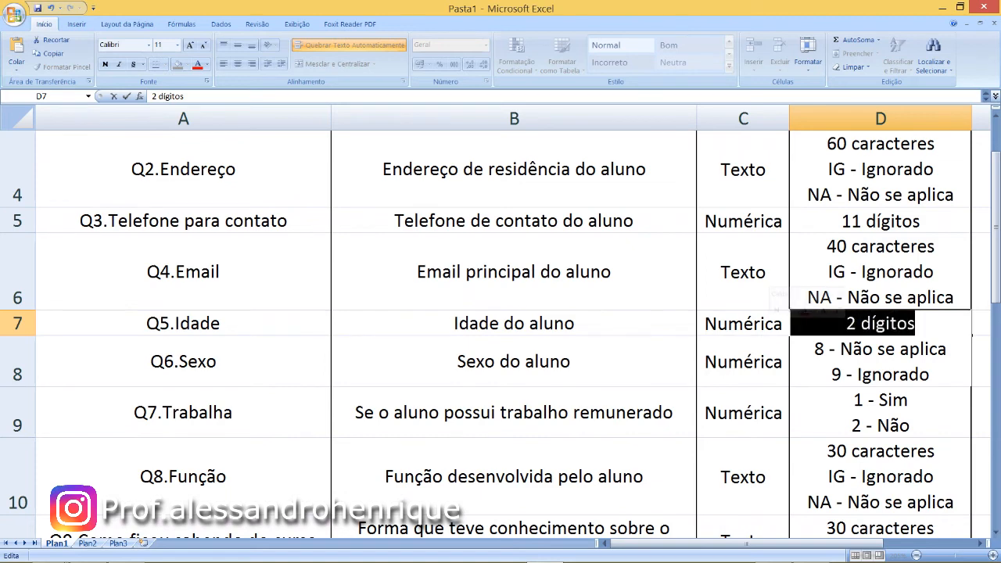
- Make the Q5.Idade codes in D7 two digits long: "88 - Não se aplica" and "99 - Ignorado"
{"action": "key", "text": "Right"}
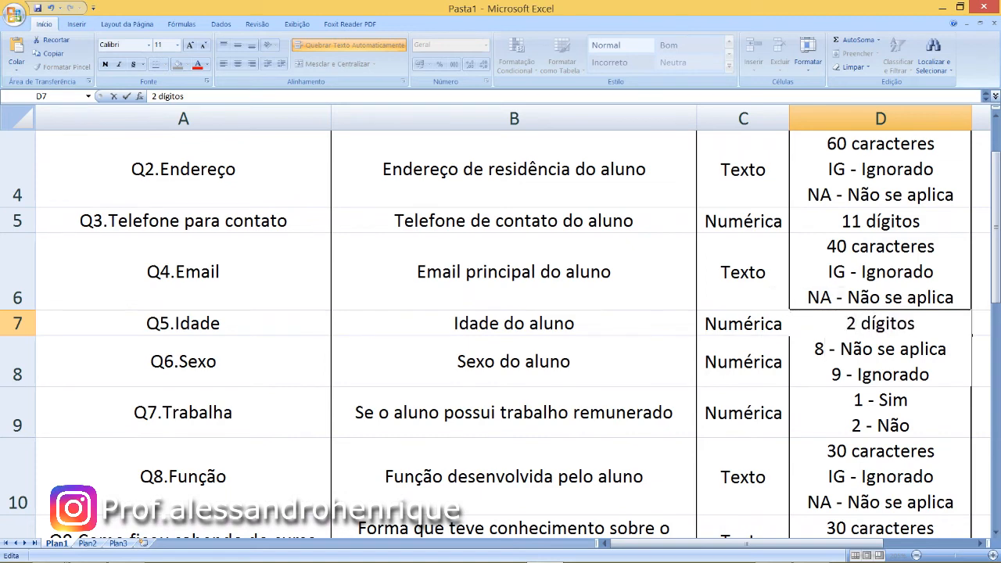
{"action": "type", "text": "8"}
{"action": "key", "text": "Down"}
{"action": "type", "text": "9"}
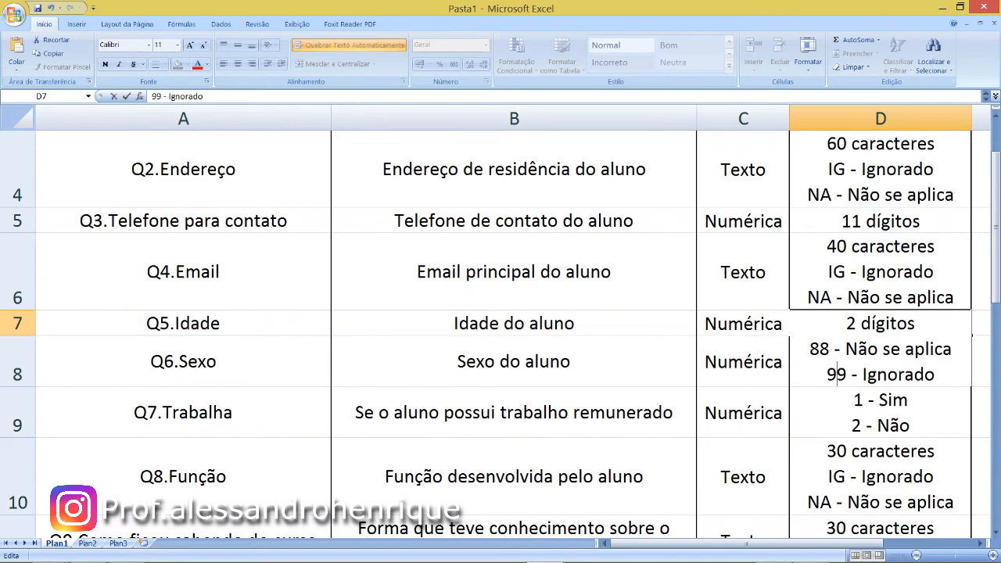
- Remove the "88 - Não se aplica" line from the Q5.Idade values cell D7, keeping "99 - Ignorado"
{"action": "left_click_drag", "start_coordinate": [953, 349], "coordinate": [809, 349]}
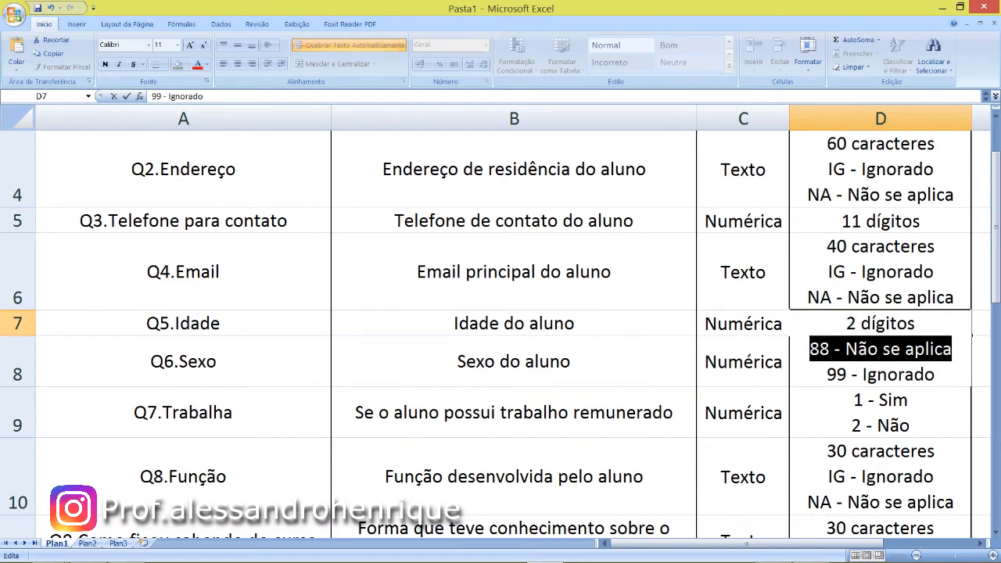
{"action": "left_click_drag", "start_coordinate": [936, 374], "coordinate": [826, 375]}
{"action": "left_click_drag", "start_coordinate": [952, 349], "coordinate": [810, 348]}
{"action": "key", "text": "Delete"}
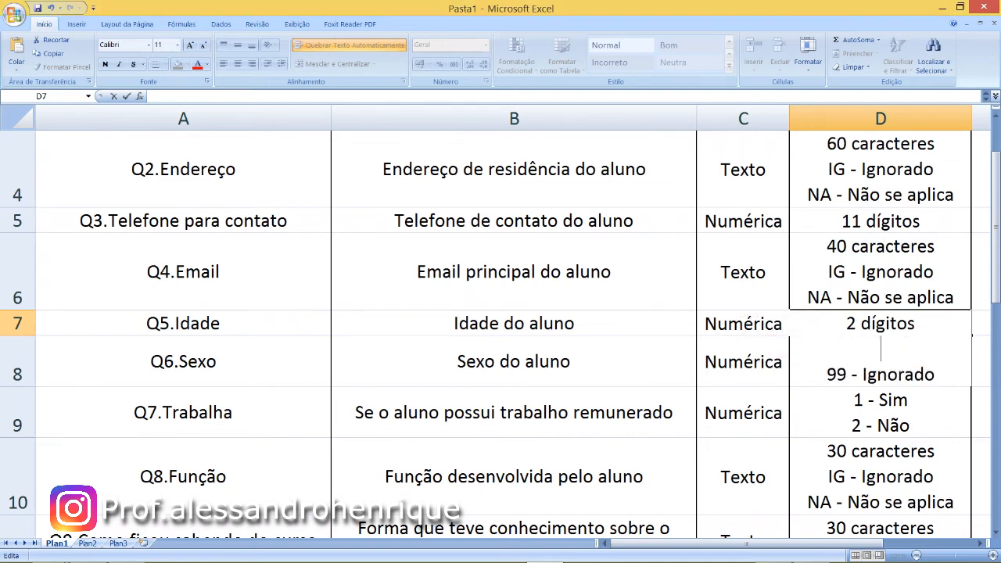
{"action": "key", "text": "Delete"}
{"action": "key", "text": "Return"}
{"action": "double_click", "coordinate": [925, 221]}
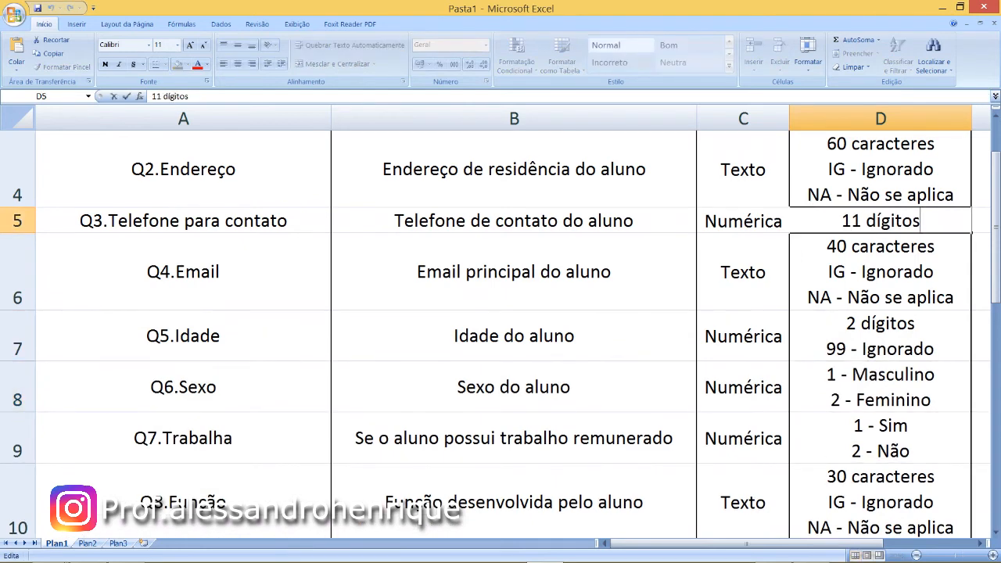
{"action": "key", "text": "alt+Return"}
{"action": "type", "text": "9999"}
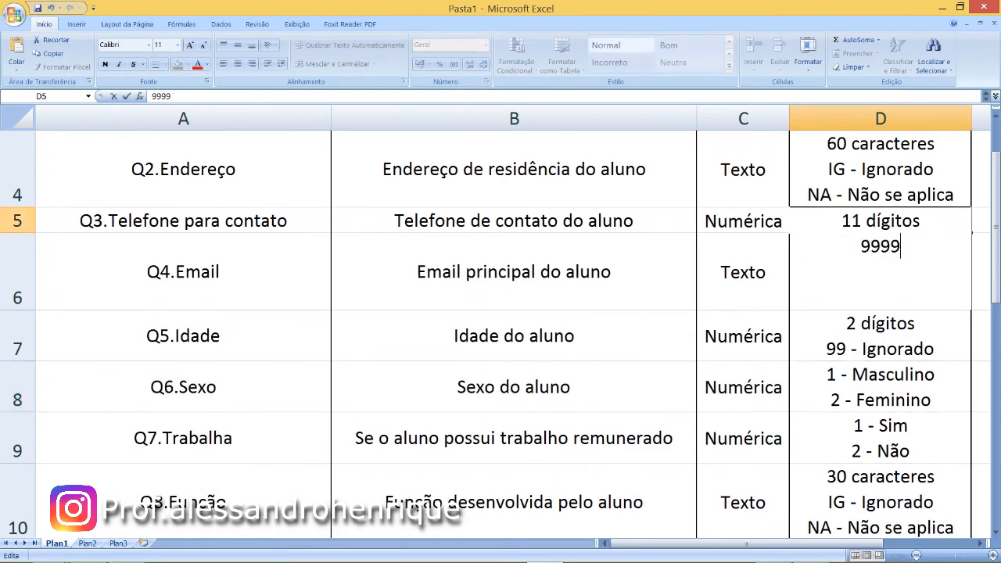
{"action": "type", "text": "9999999 - "}
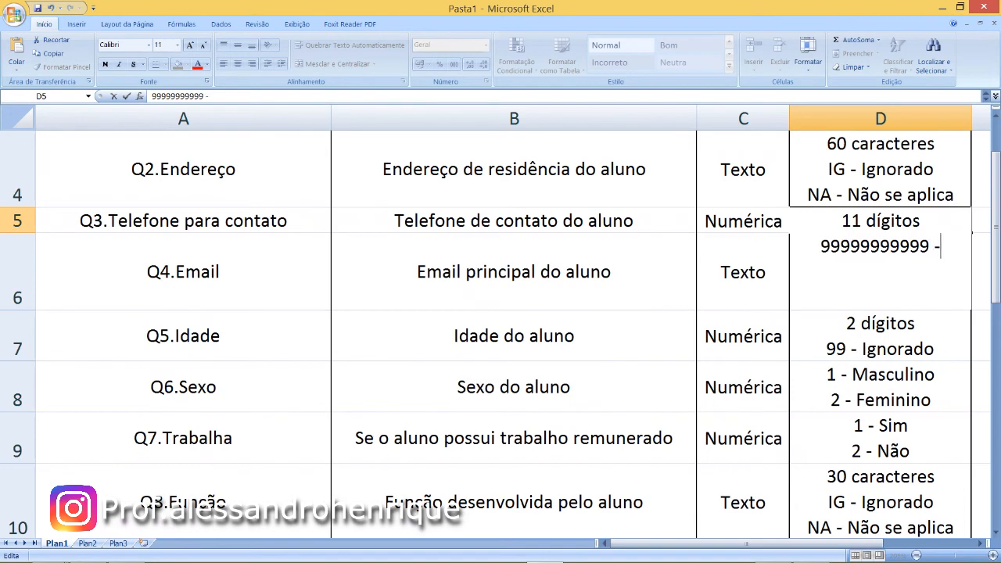
{"action": "type", "text": "IG"}
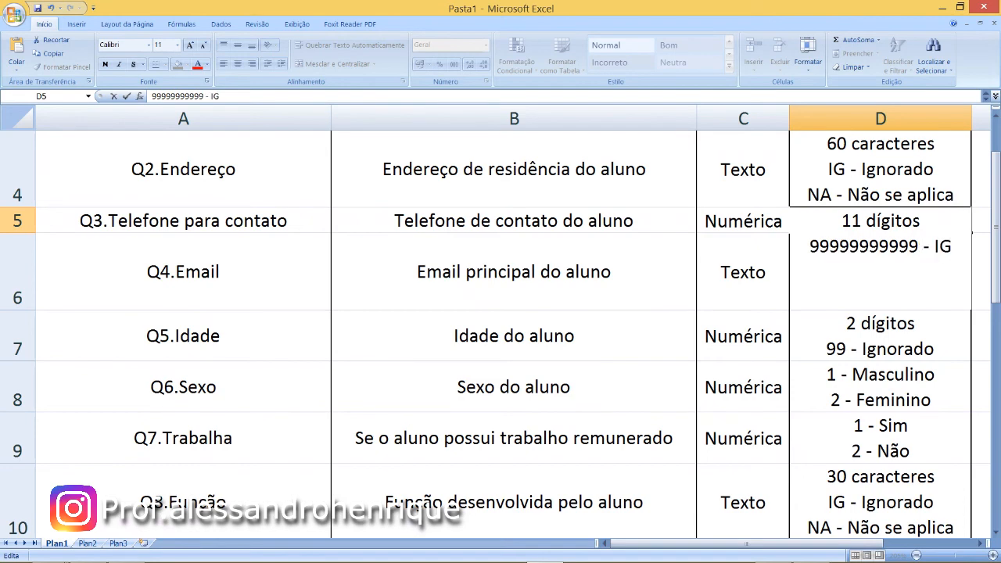
{"action": "key", "text": "Return"}
- Add the line "9 - Ignorado" below "2 - Feminino" in the Q6.Sexo values cell D8
{"action": "key", "text": "Down"}
{"action": "key", "text": "Down"}
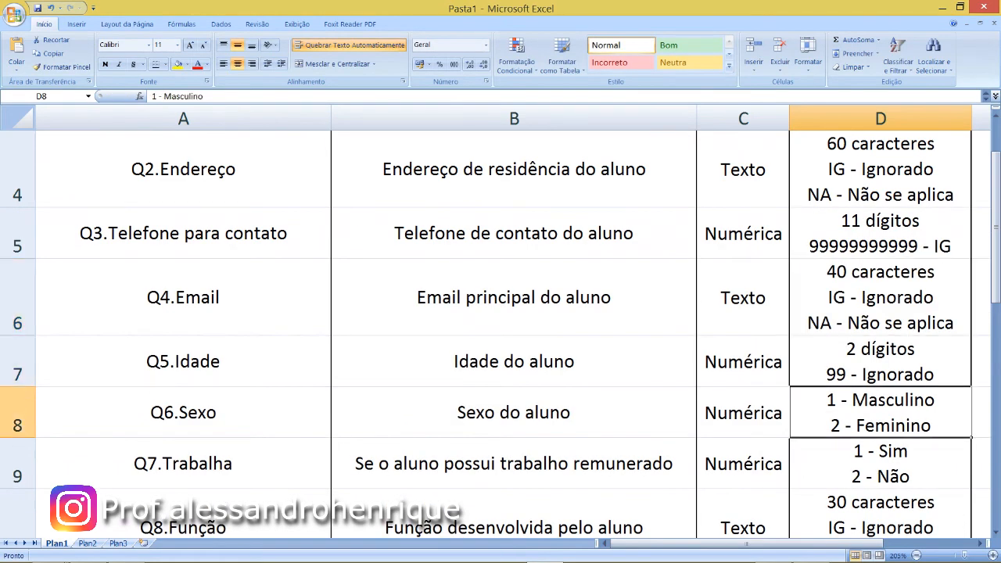
{"action": "key", "text": "F2"}
{"action": "key", "text": "alt+Return"}
{"action": "type", "text": "9 - Ignorado"}
{"action": "key", "text": "Return"}
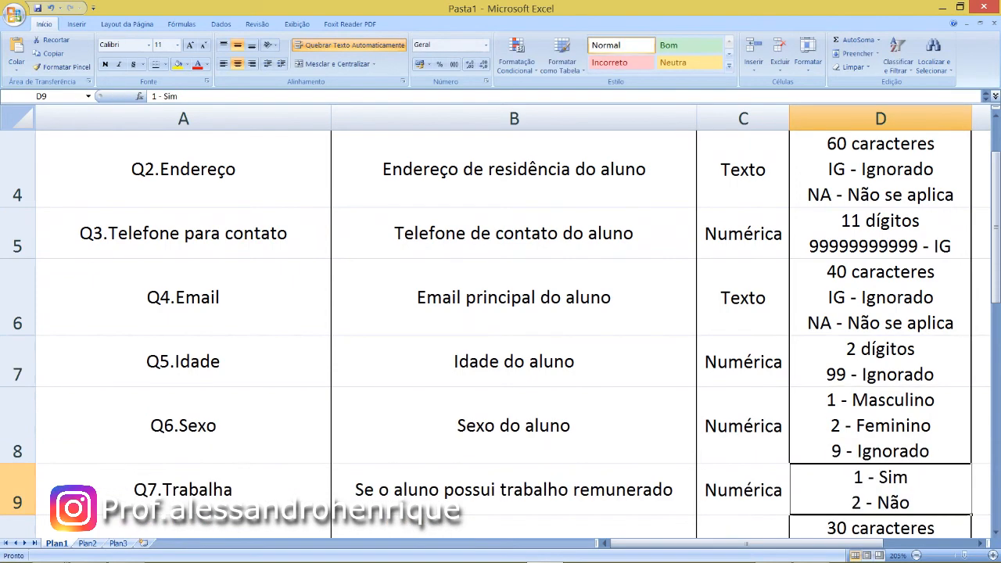
- Add the line "9 - Ignorado" below "2 - Não" in the Q7.Trabalha values cell D9
{"action": "key", "text": "Up"}
{"action": "key", "text": "Up"}
{"action": "key", "text": "Up"}
{"action": "key", "text": "Up"}
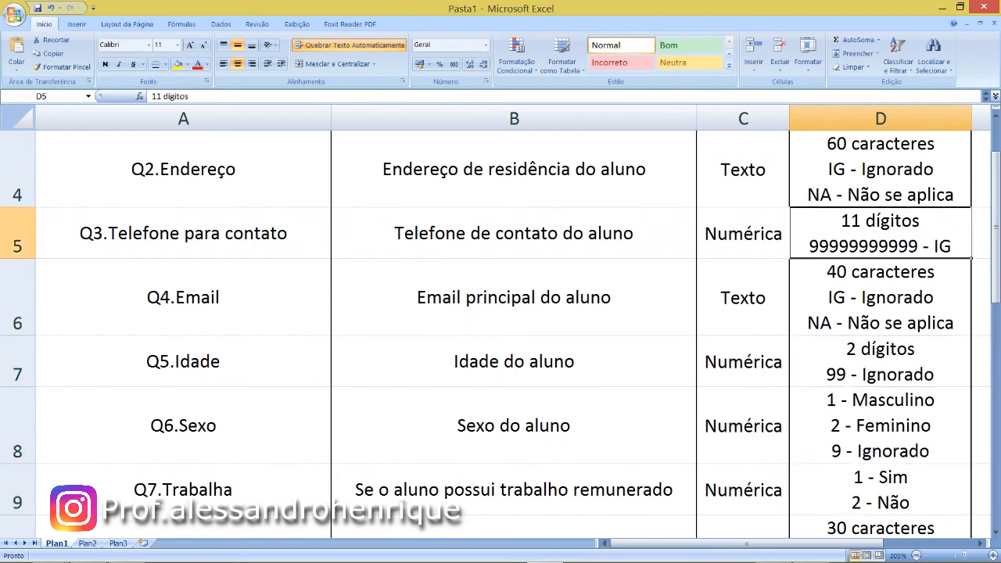
{"action": "key", "text": "Down"}
{"action": "key", "text": "Down"}
{"action": "key", "text": "Down"}
{"action": "key", "text": "Down"}
{"action": "key", "text": "F2"}
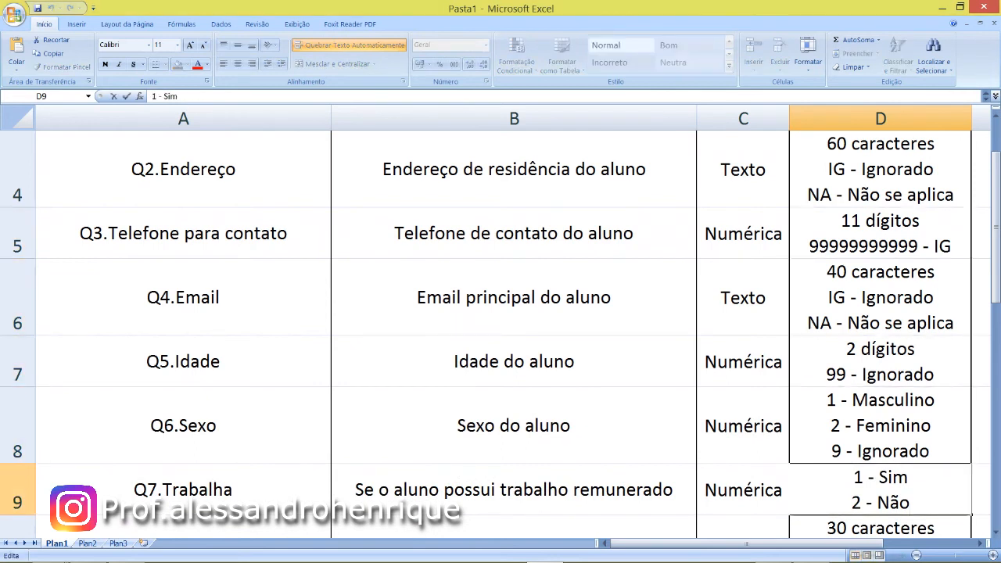
{"action": "key", "text": "alt+Return"}
{"action": "type", "text": "9 - Ignorado"}
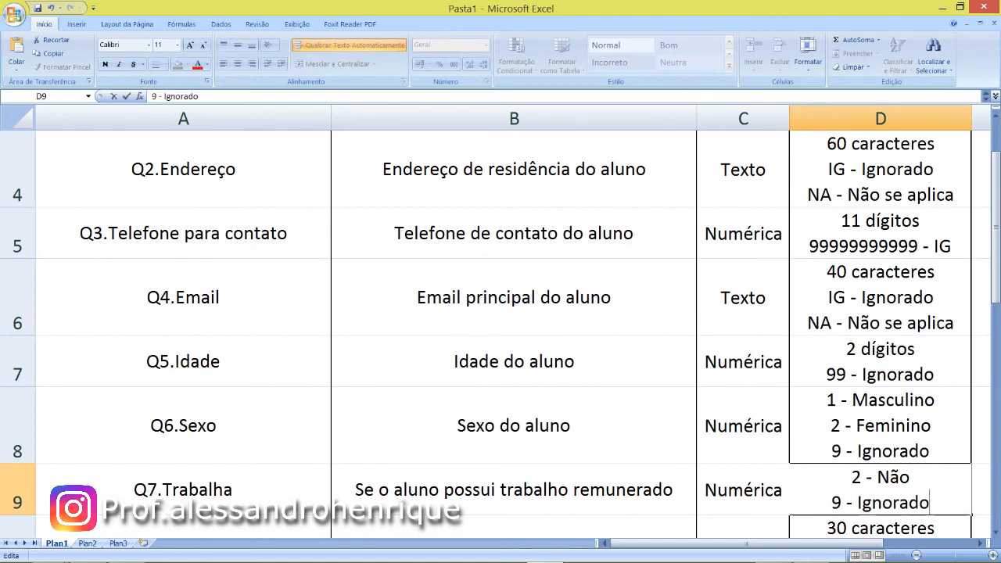
{"action": "key", "text": "Return"}
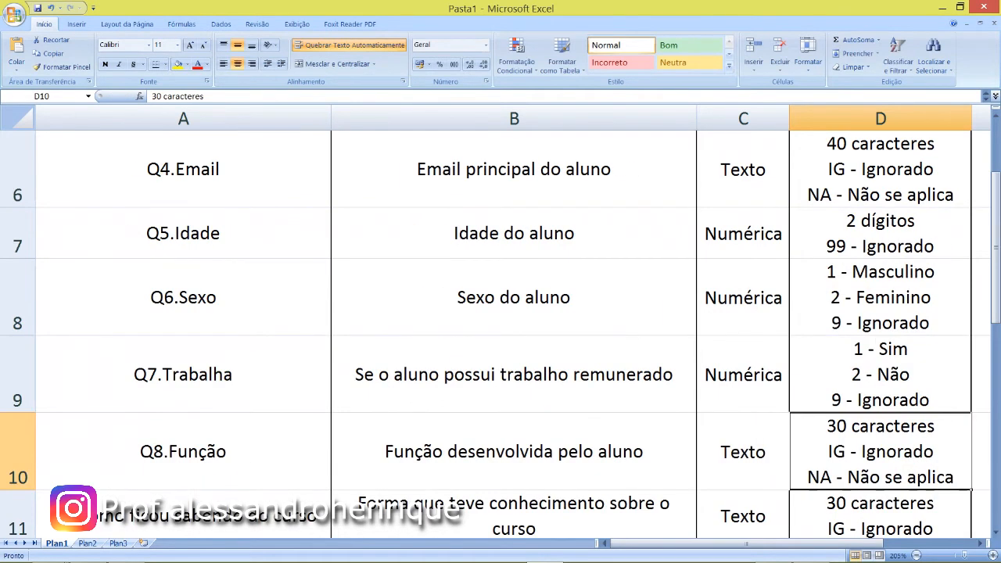
- Add the line "9 - Ignorado" below "2 - Não" in the Q10 values cell D12
{"action": "key", "text": "Down"}
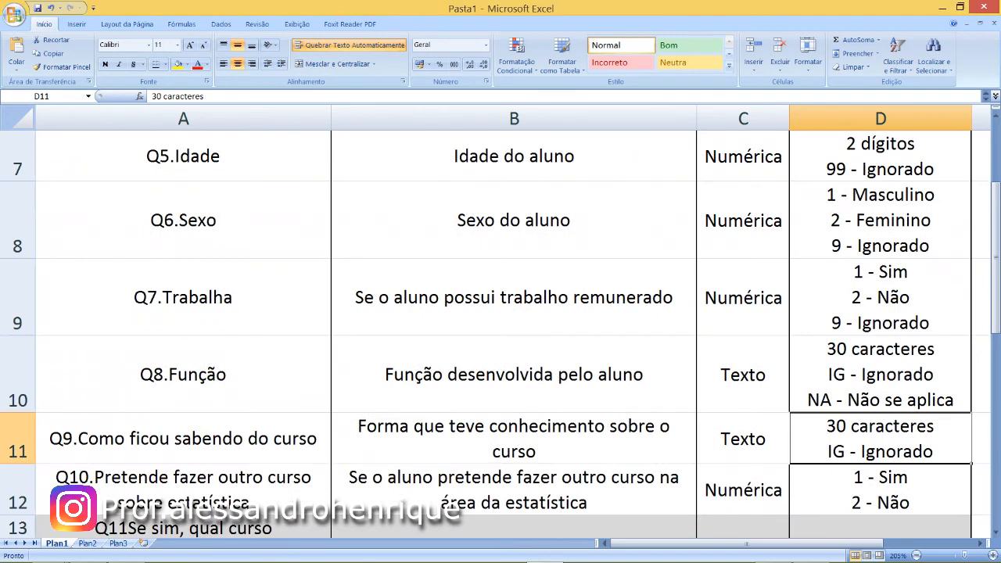
{"action": "key", "text": "Down"}
{"action": "key", "text": "F2"}
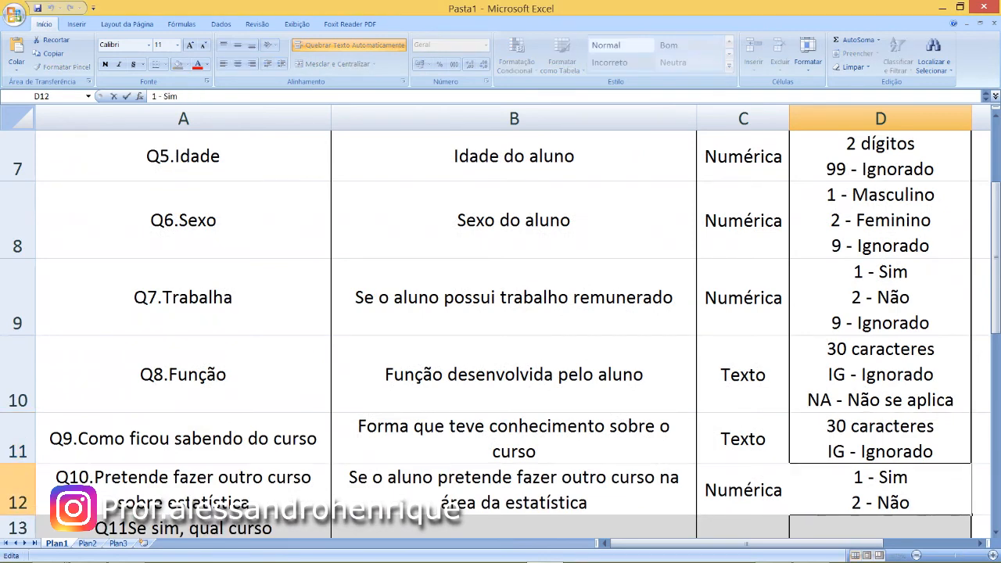
{"action": "key", "text": "alt+Return"}
{"action": "type", "text": "9 - Ignorado"}
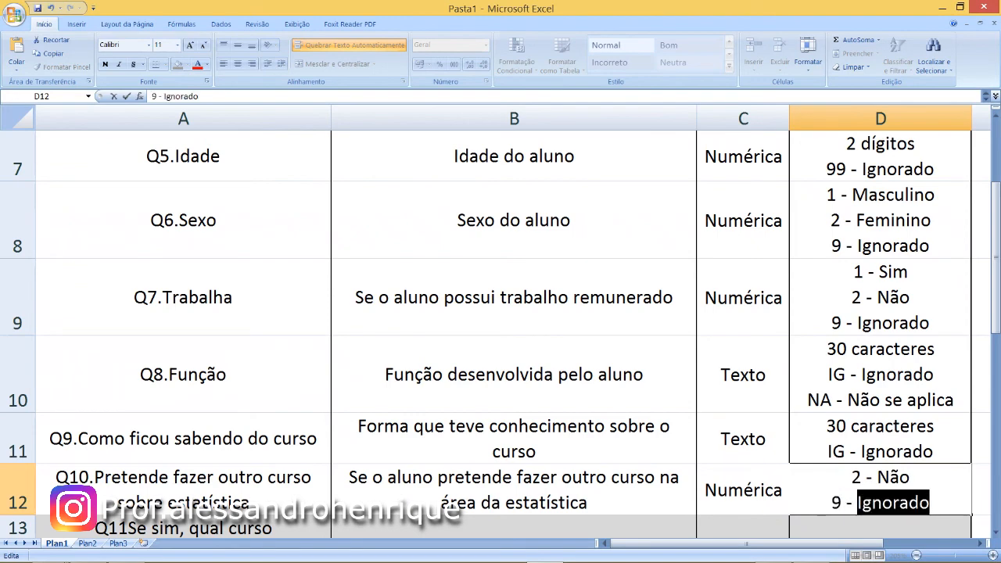
{"action": "key", "text": "Return"}
- Add the line "8 - Não se aplica" below "2 - Não" in the Q11.1 values cell D14
{"action": "key", "text": "Down"}
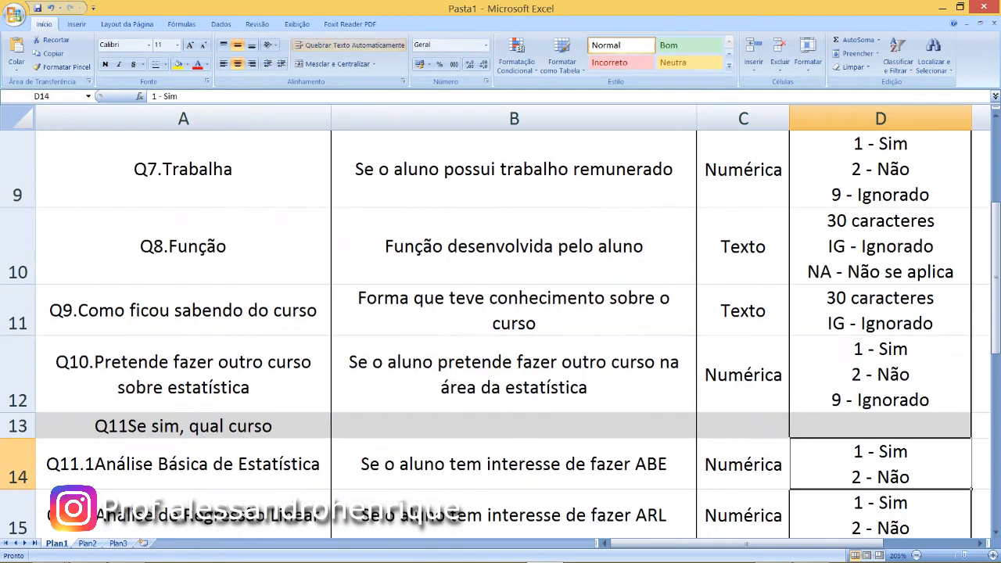
{"action": "key", "text": "F2"}
{"action": "key", "text": "alt+Return"}
{"action": "type", "text": "8 - "}
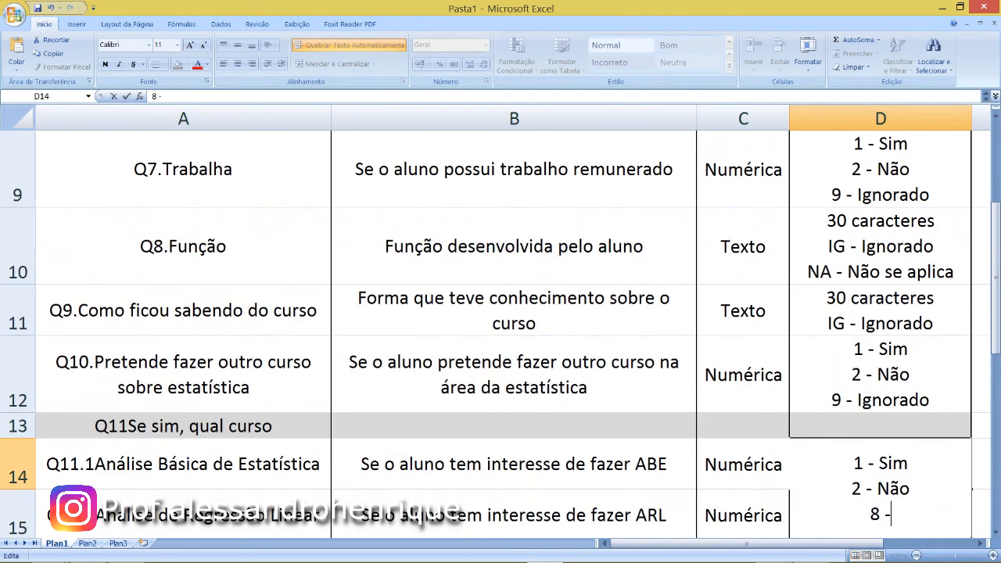
{"action": "type", "text": "Não se p"}
{"action": "key", "text": "BackSpace"}
{"action": "key", "text": "BackSpace"}
{"action": "type", "text": "aplica"}
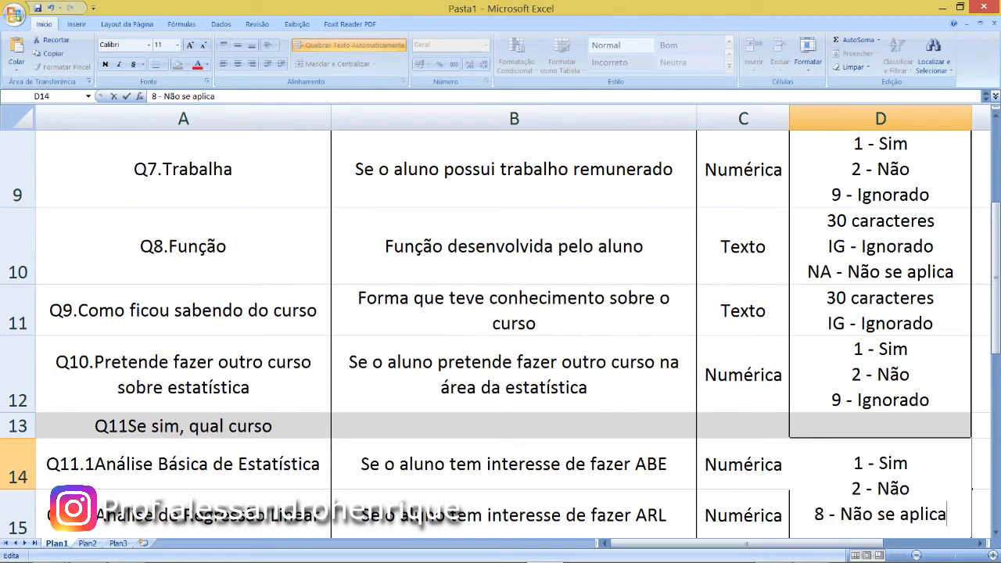